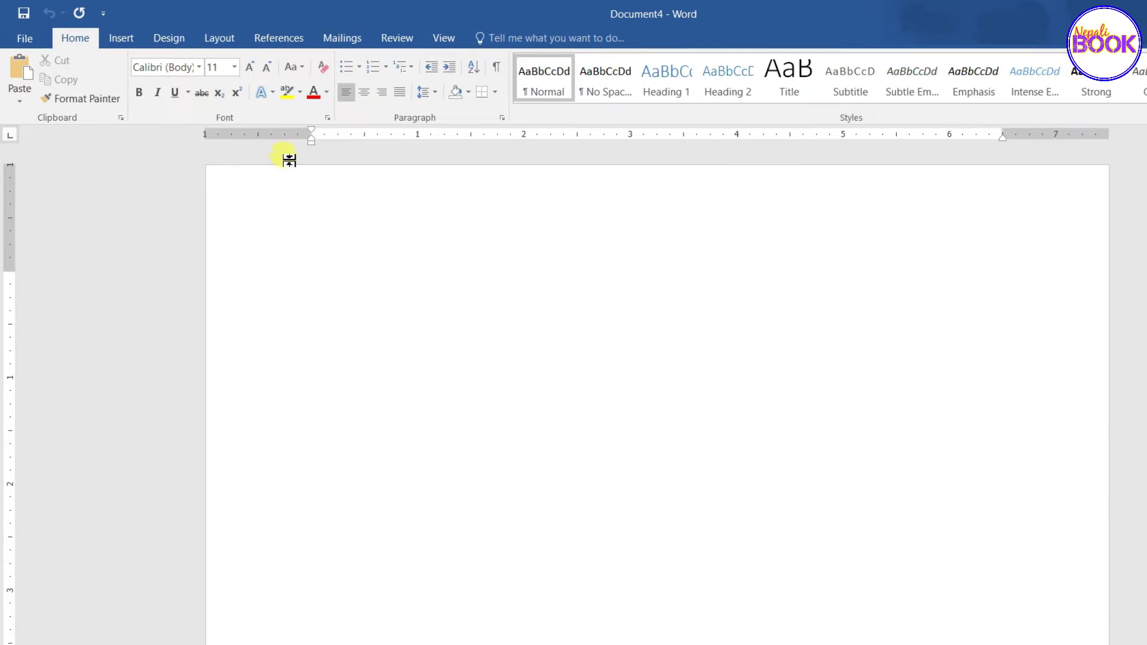
- Set the page to A4 paper size with Narrow 0.5-inch margins on all sides
{"action": "left_click", "coordinate": [220, 39]}
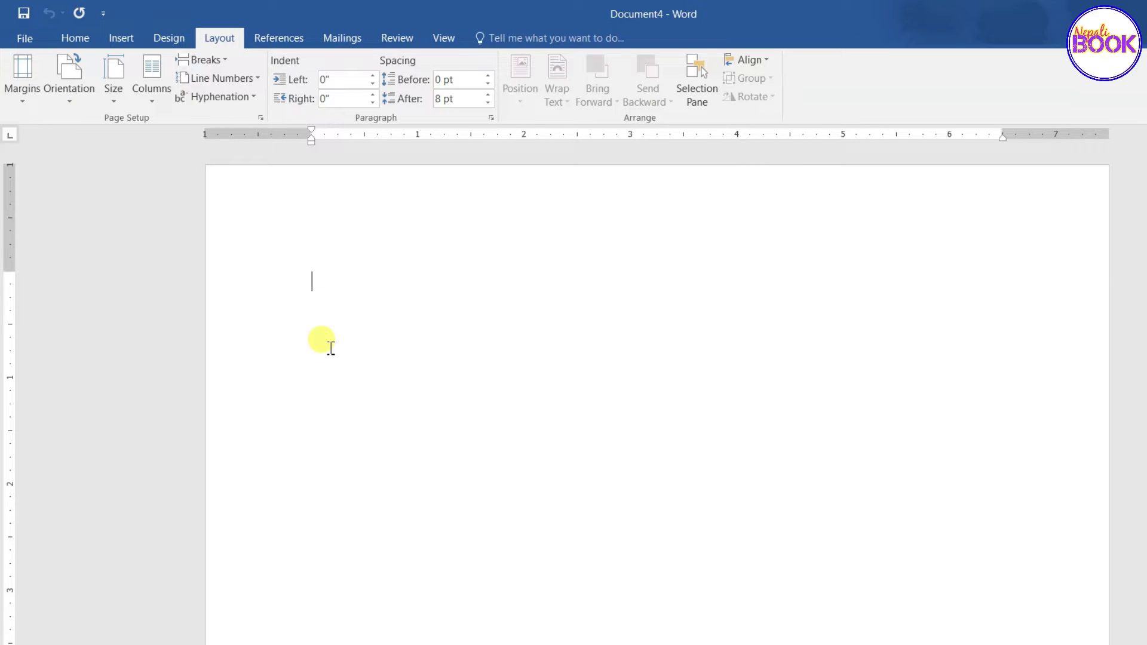
{"action": "left_click", "coordinate": [117, 95]}
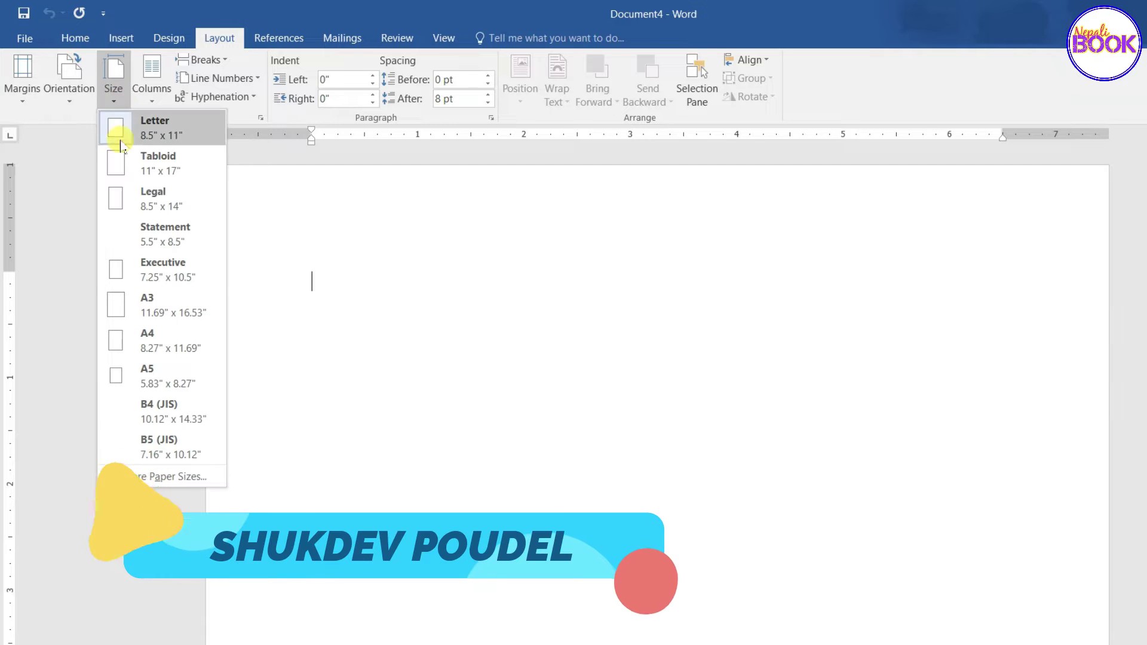
{"action": "left_click", "coordinate": [169, 346]}
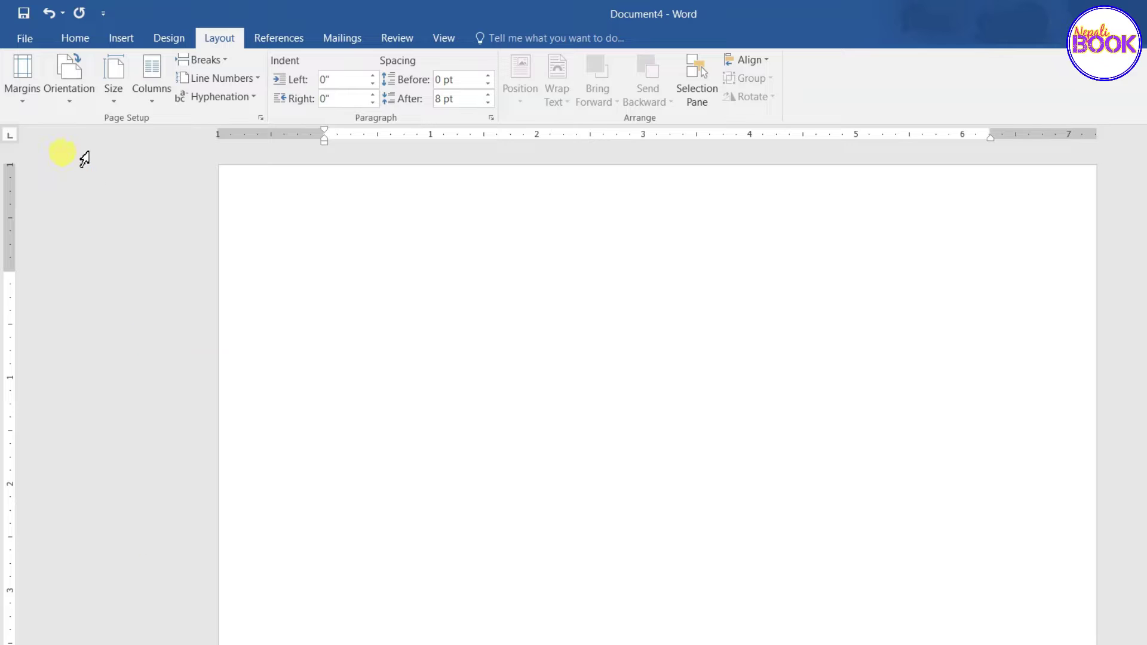
{"action": "left_click", "coordinate": [25, 97]}
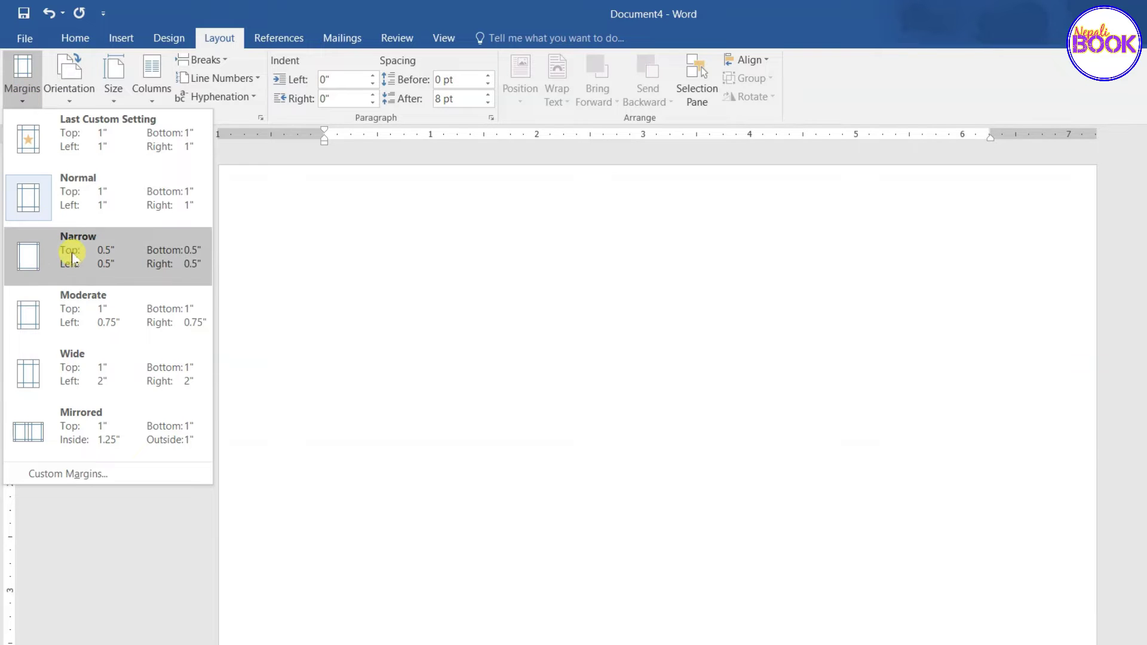
{"action": "left_click", "coordinate": [75, 257]}
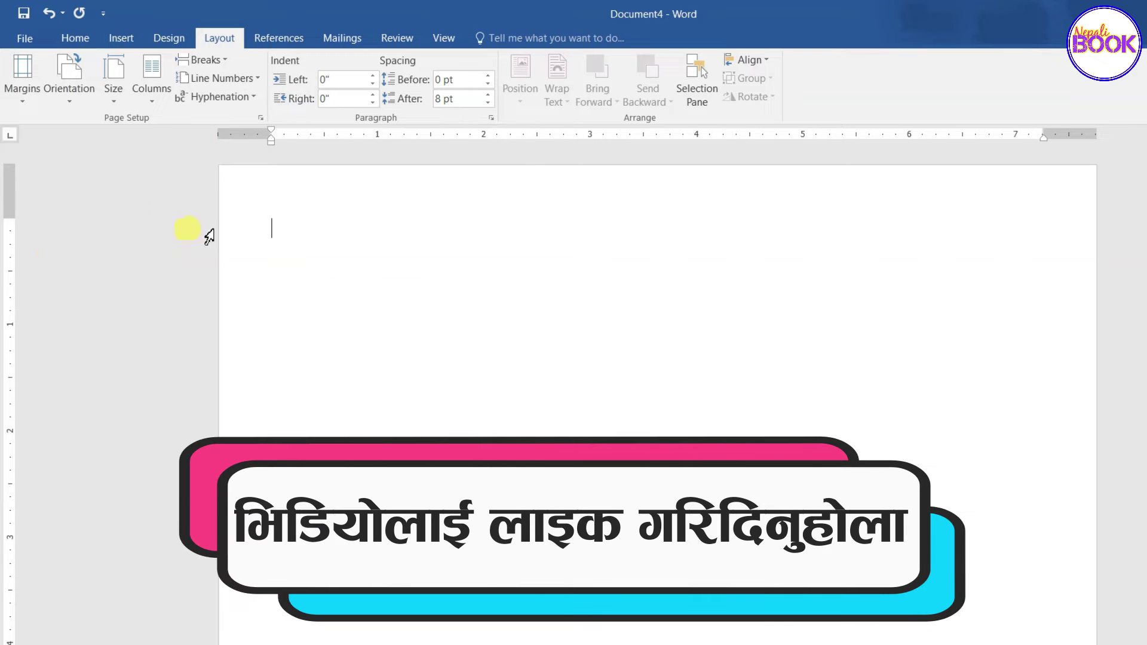
{"action": "left_click", "coordinate": [74, 37]}
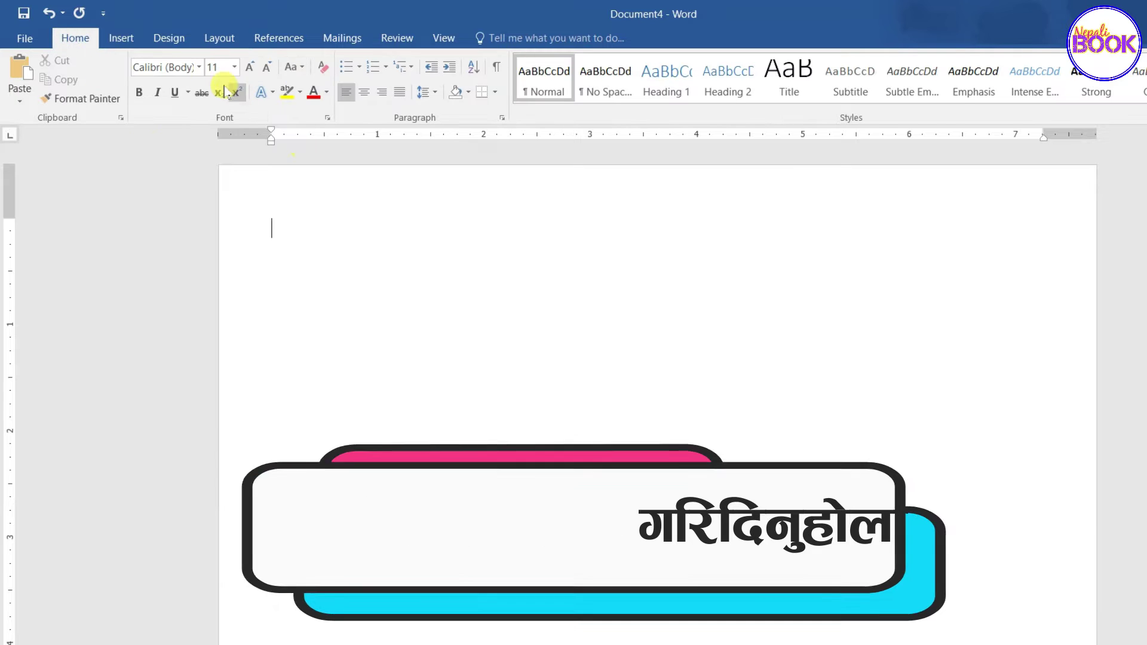
{"action": "left_click", "coordinate": [198, 67]}
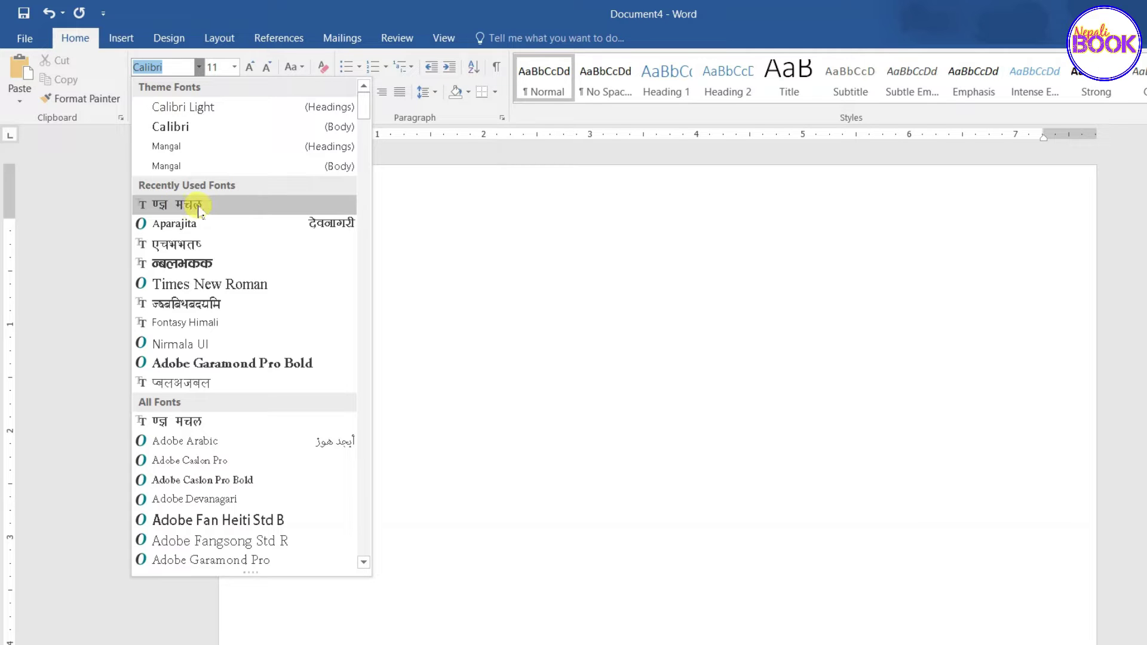
- Switch the font to 01 drn at 13 pt for the letter heading
{"action": "left_click", "coordinate": [173, 204]}
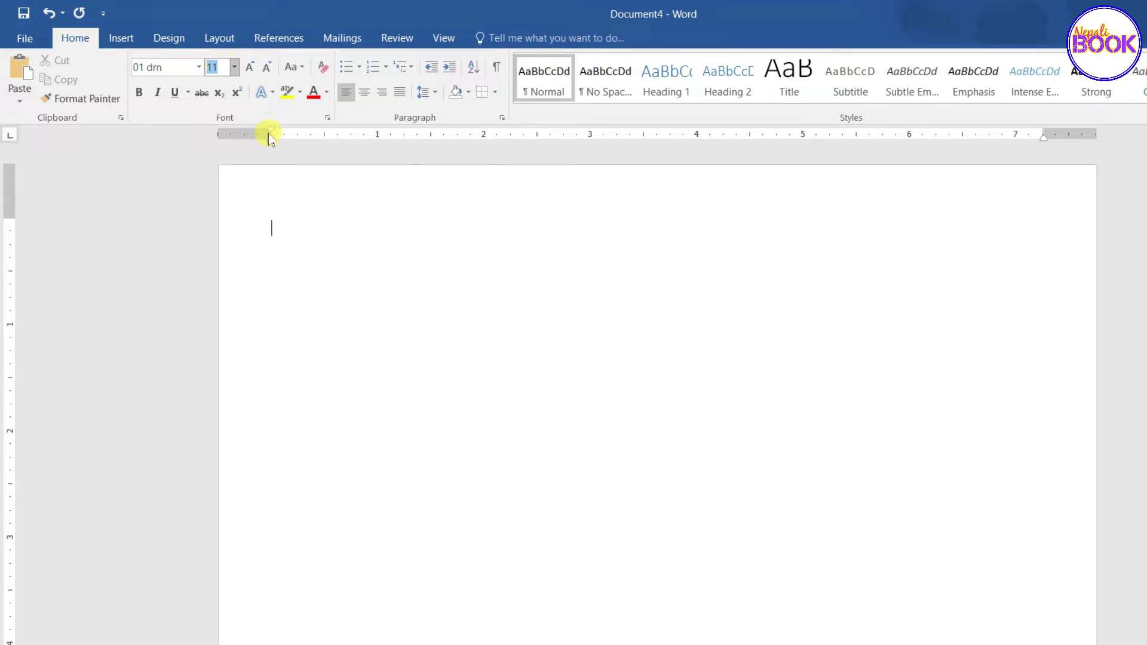
{"action": "type", "text": "13"}
{"action": "key", "text": "Return"}
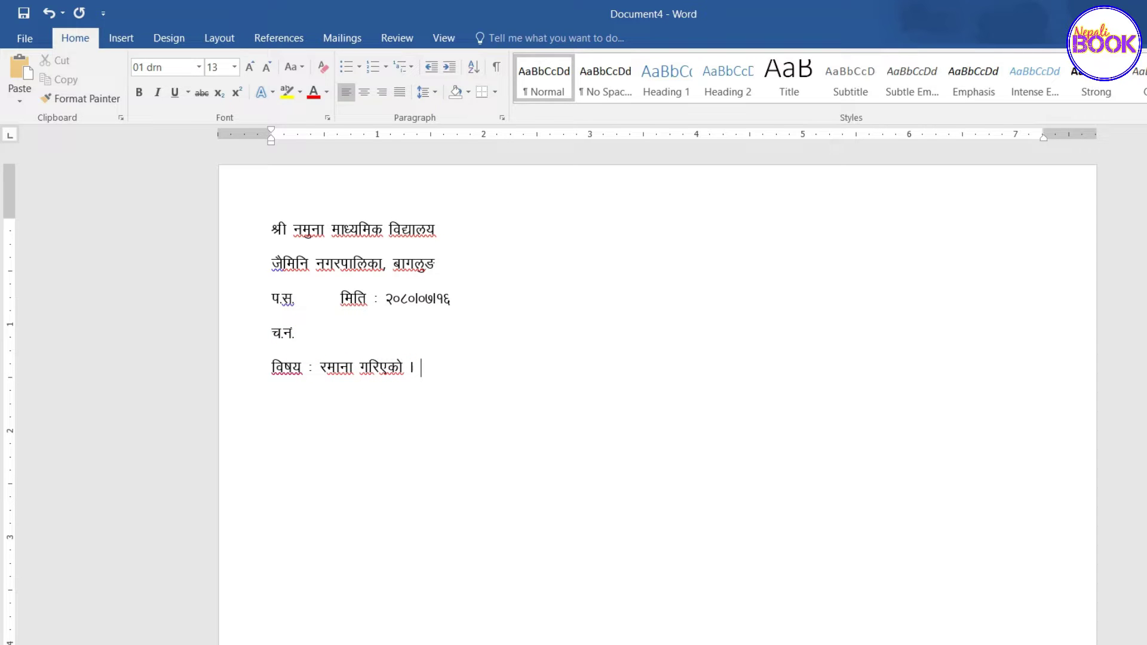
- Select the five heading lines from the school name down to the subject
{"action": "left_click_drag", "start_coordinate": [272, 230], "coordinate": [443, 233]}
{"action": "left_click_drag", "start_coordinate": [276, 266], "coordinate": [433, 267]}
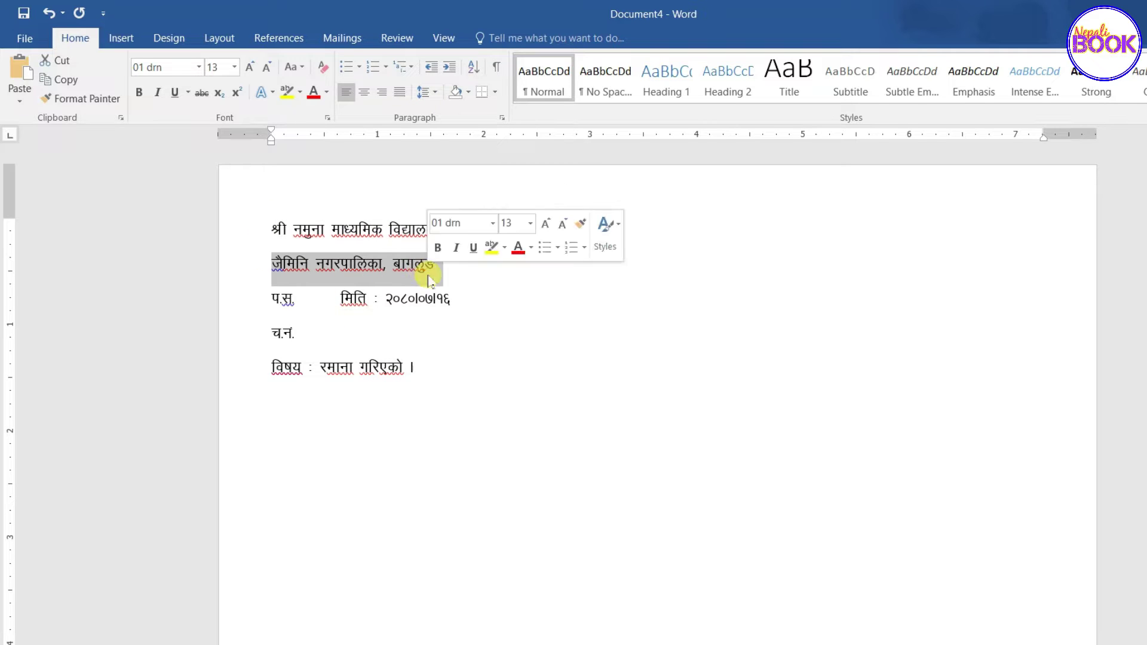
{"action": "left_click", "coordinate": [302, 323]}
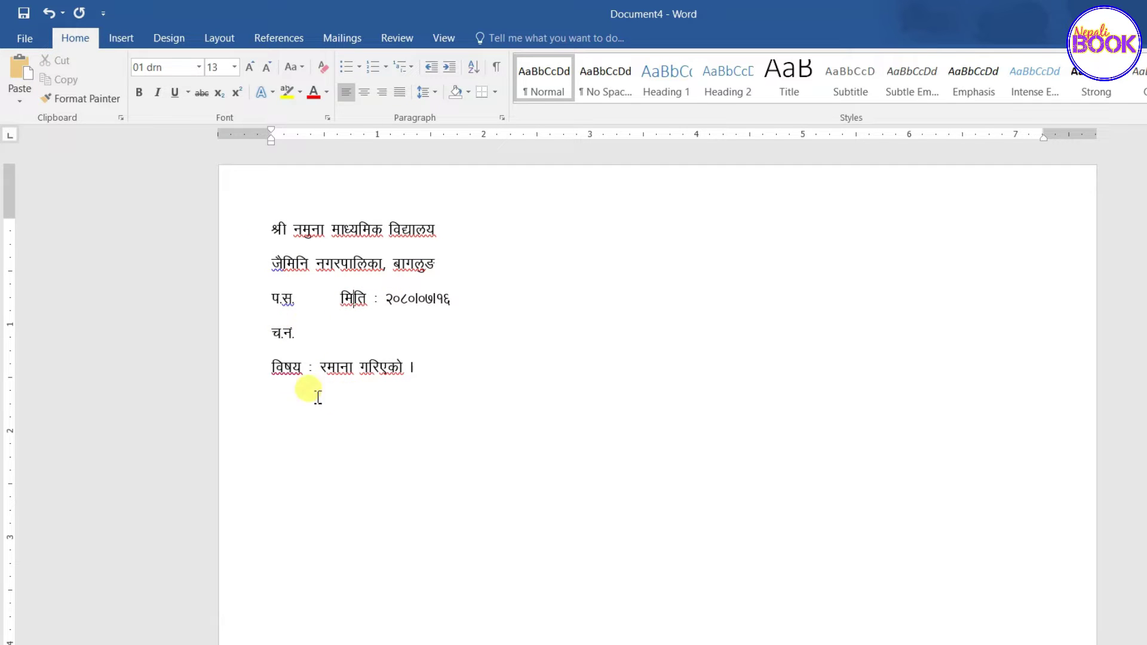
{"action": "left_click_drag", "start_coordinate": [270, 228], "coordinate": [425, 376]}
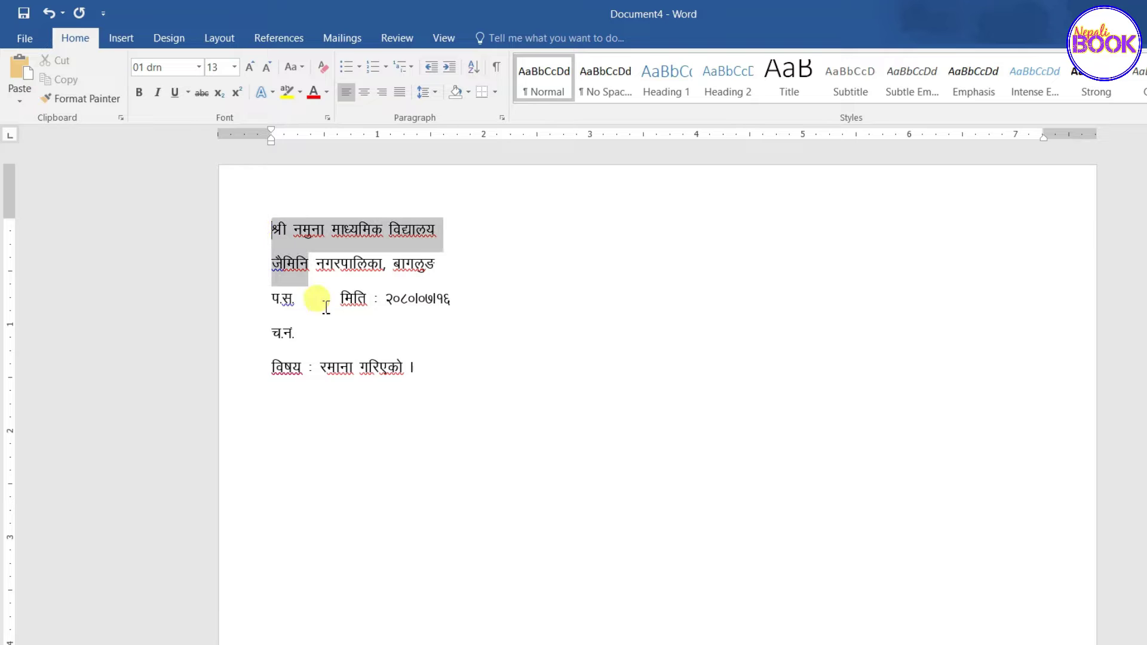
{"action": "left_click", "coordinate": [322, 339]}
{"action": "left_click_drag", "start_coordinate": [272, 228], "coordinate": [456, 371]}
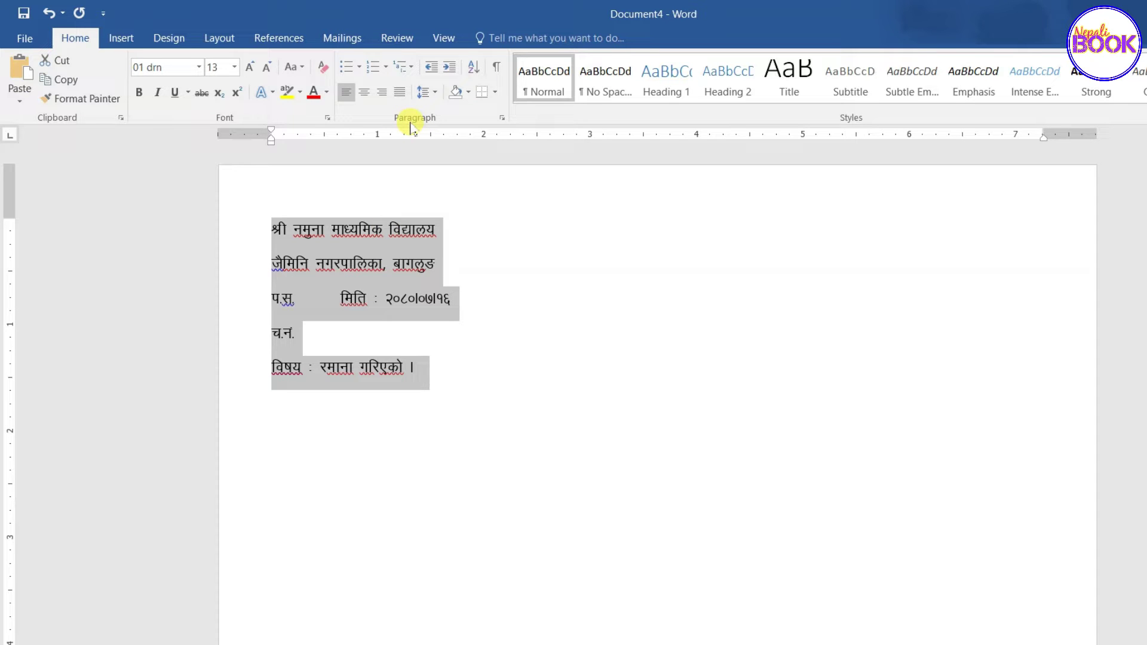
- Set the Layout spacing after the selected heading paragraphs to 0 pt
{"action": "left_click", "coordinate": [436, 93]}
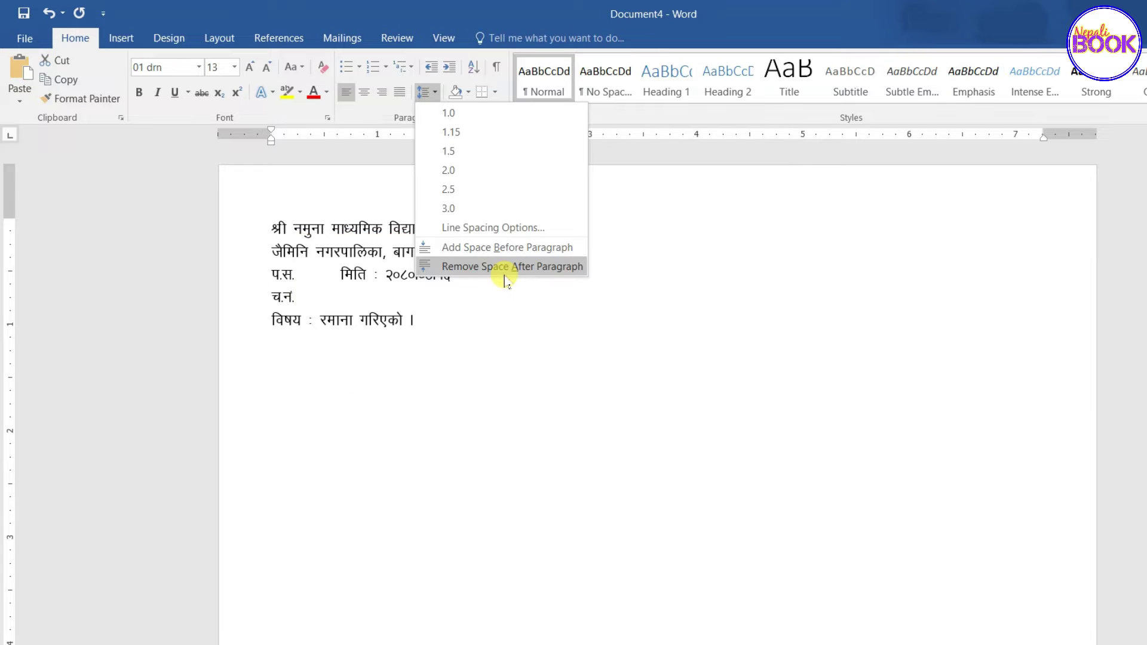
{"action": "left_click", "coordinate": [448, 307]}
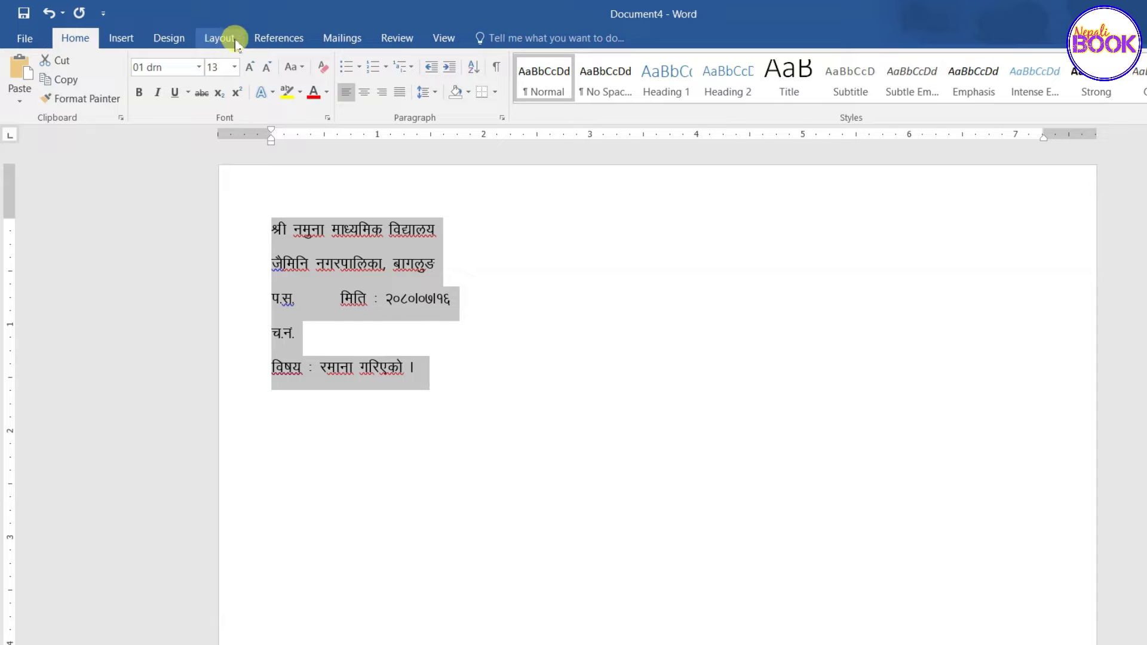
{"action": "left_click", "coordinate": [237, 43]}
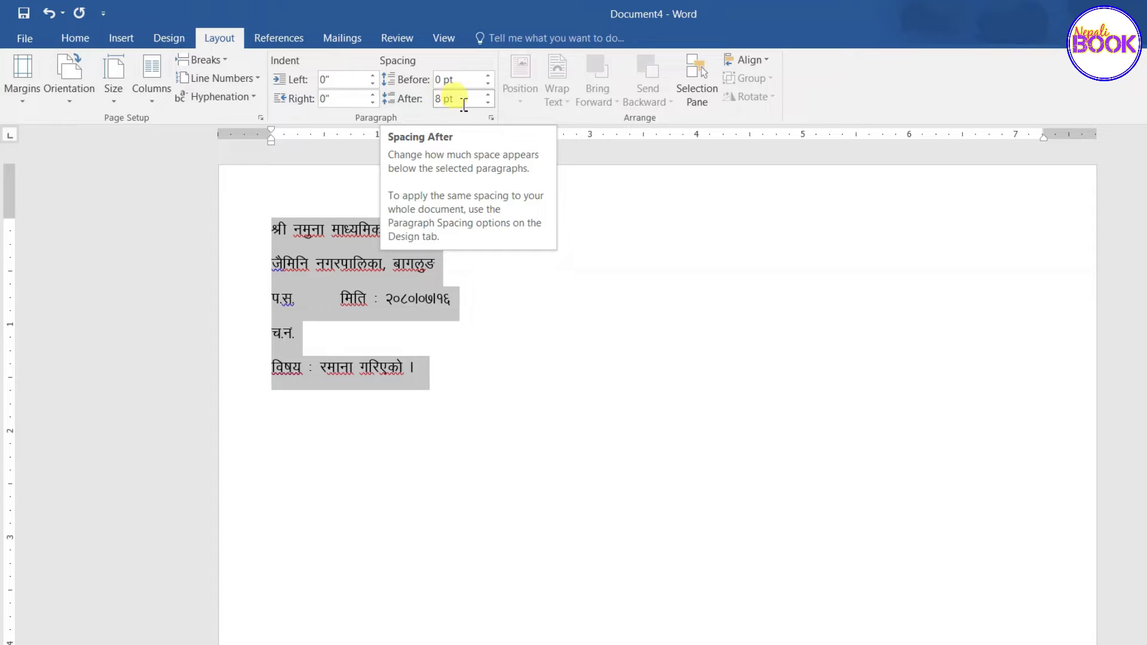
{"action": "left_click", "coordinate": [488, 96]}
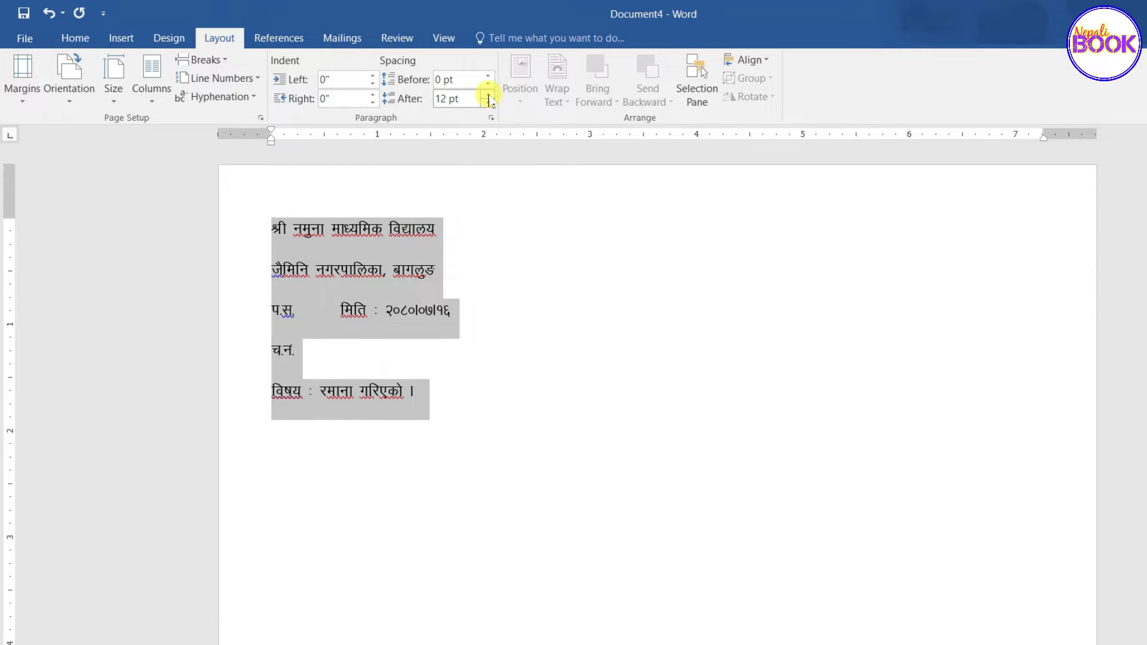
{"action": "left_click", "coordinate": [489, 102]}
{"action": "left_click", "coordinate": [488, 103]}
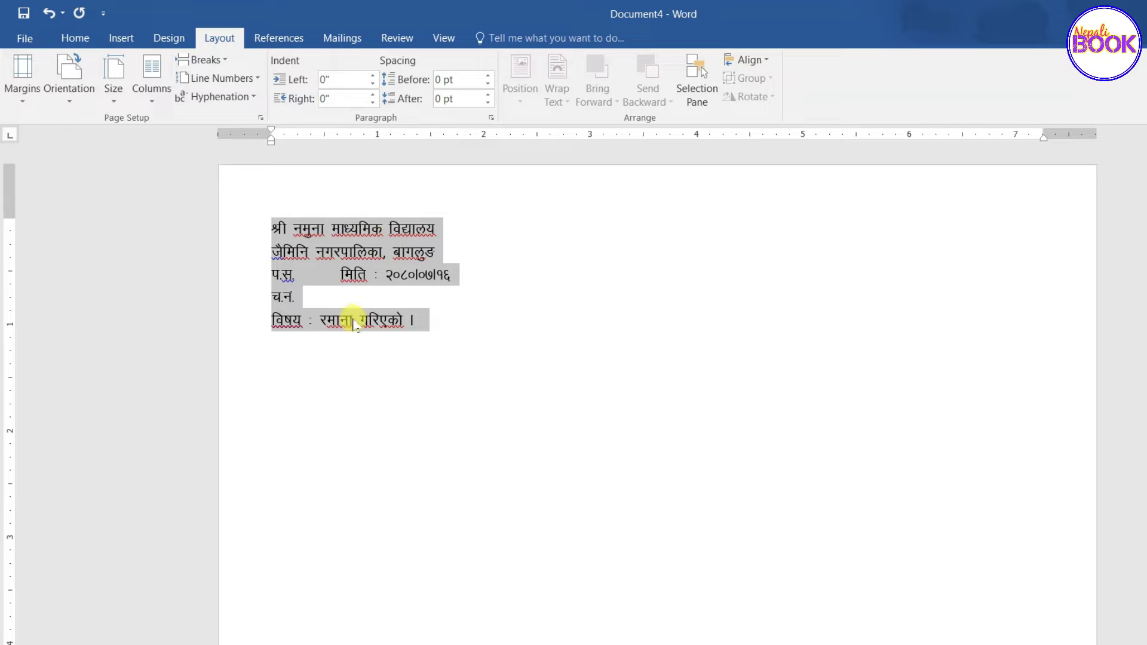
{"action": "left_click", "coordinate": [488, 94]}
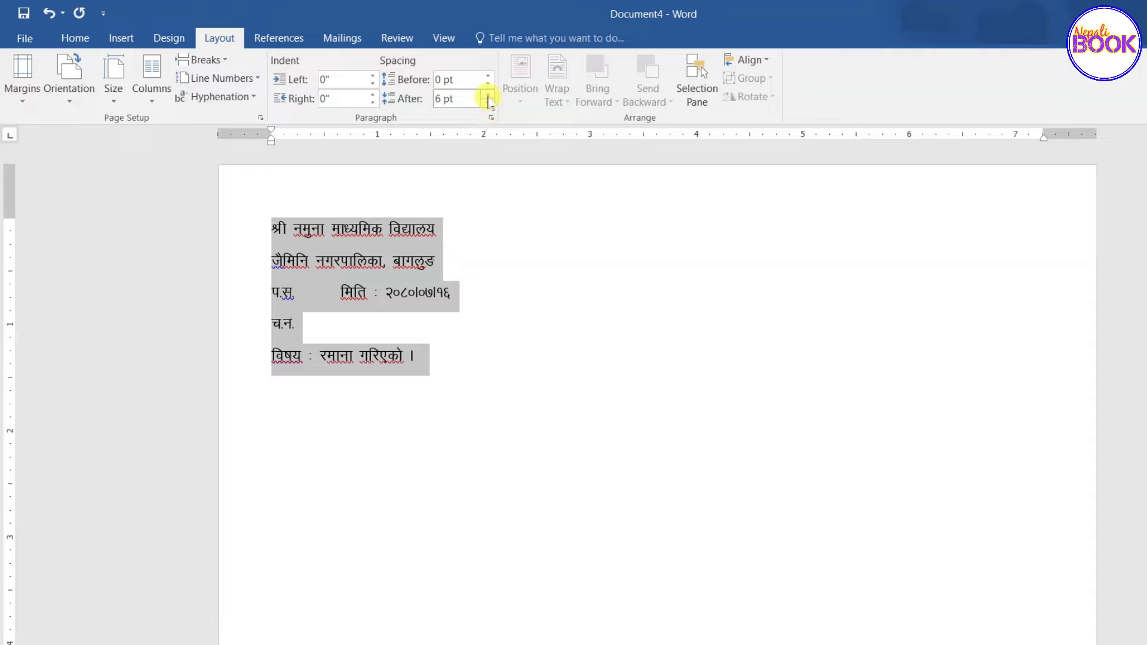
{"action": "left_click", "coordinate": [488, 96]}
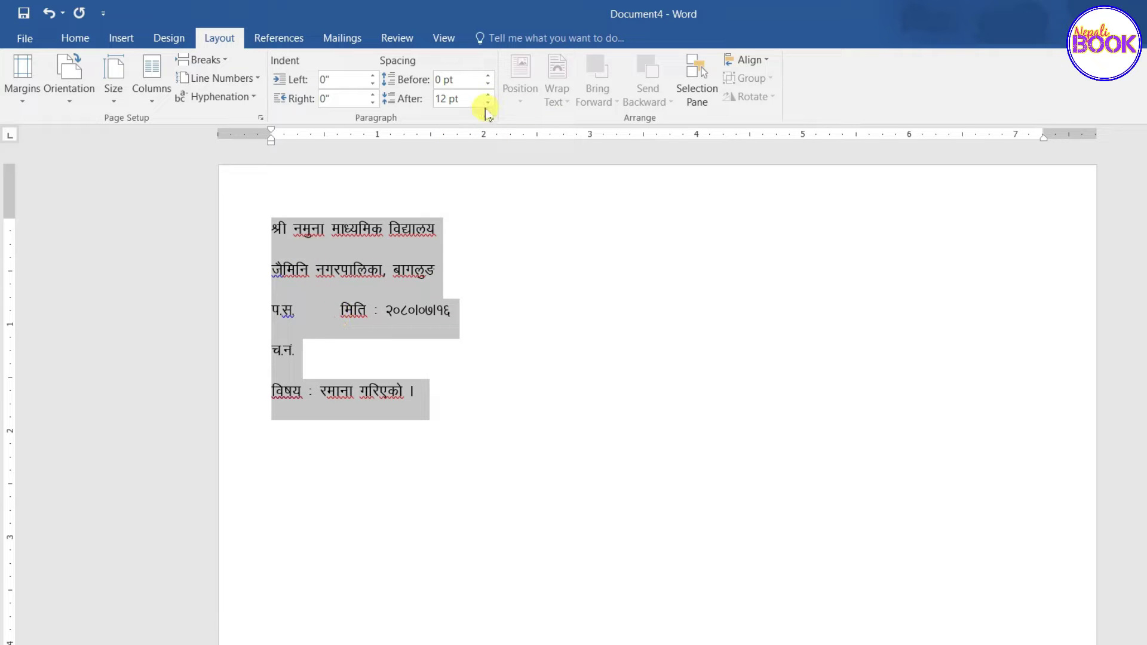
{"action": "left_click", "coordinate": [488, 103]}
{"action": "left_click", "coordinate": [488, 103]}
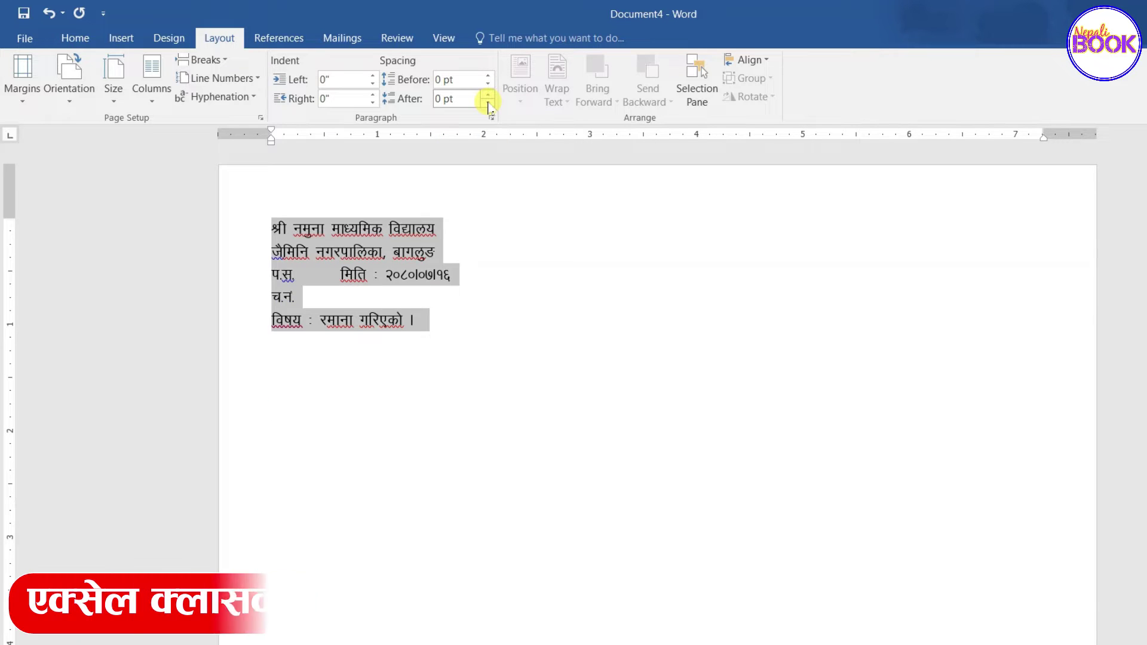
{"action": "left_click", "coordinate": [488, 96]}
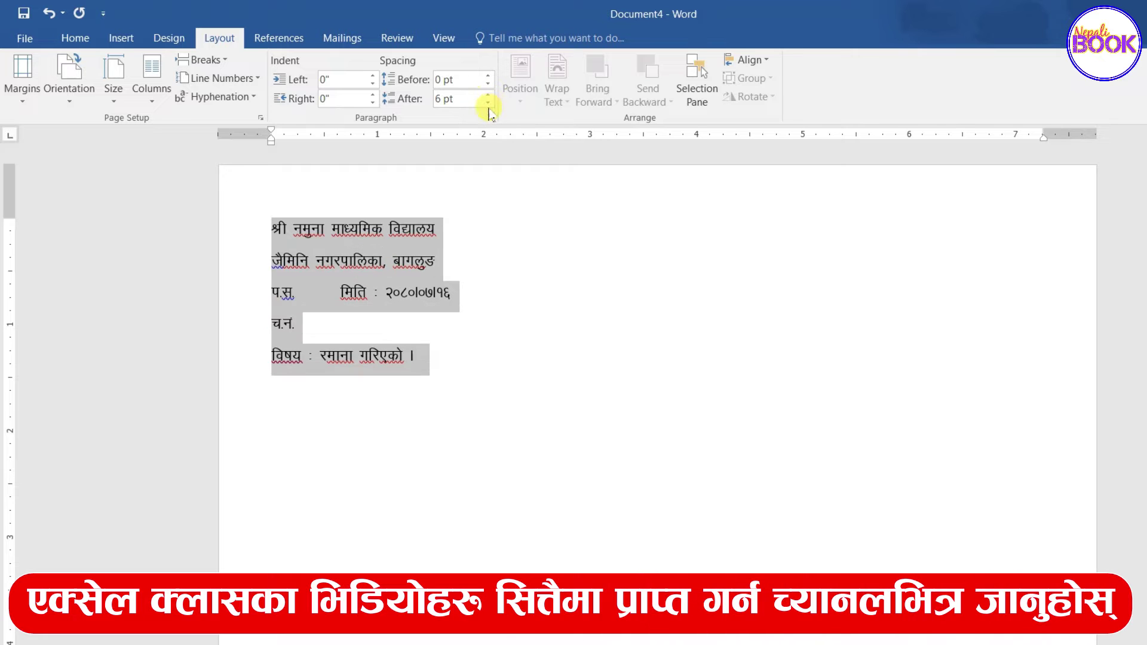
{"action": "left_click", "coordinate": [488, 102]}
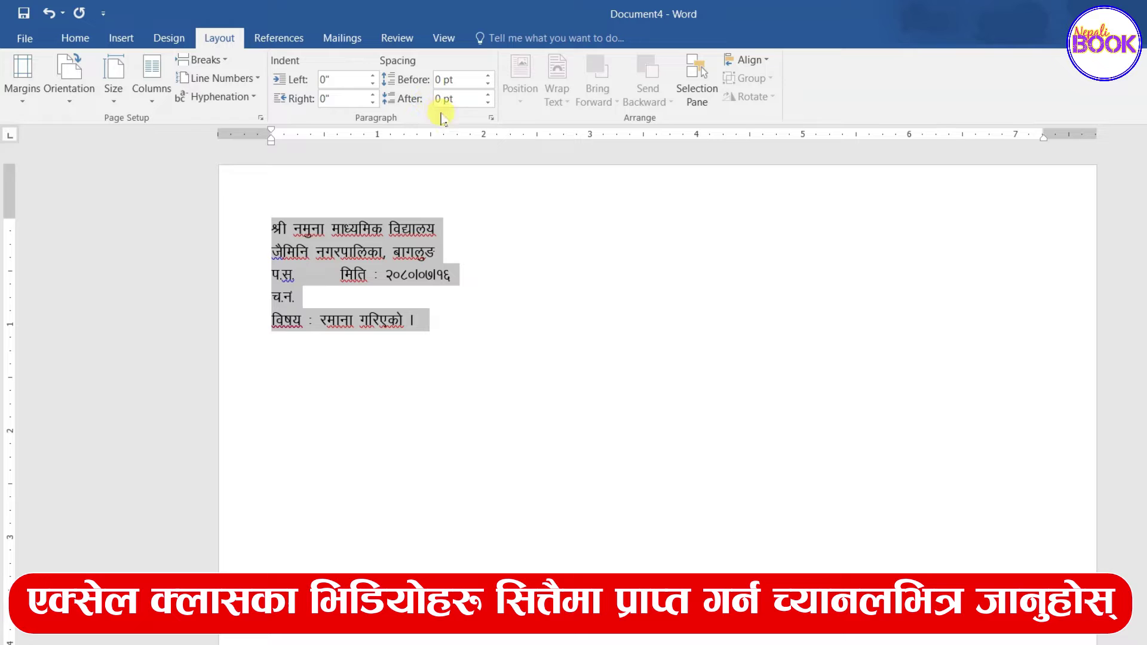
{"action": "left_click", "coordinate": [299, 253]}
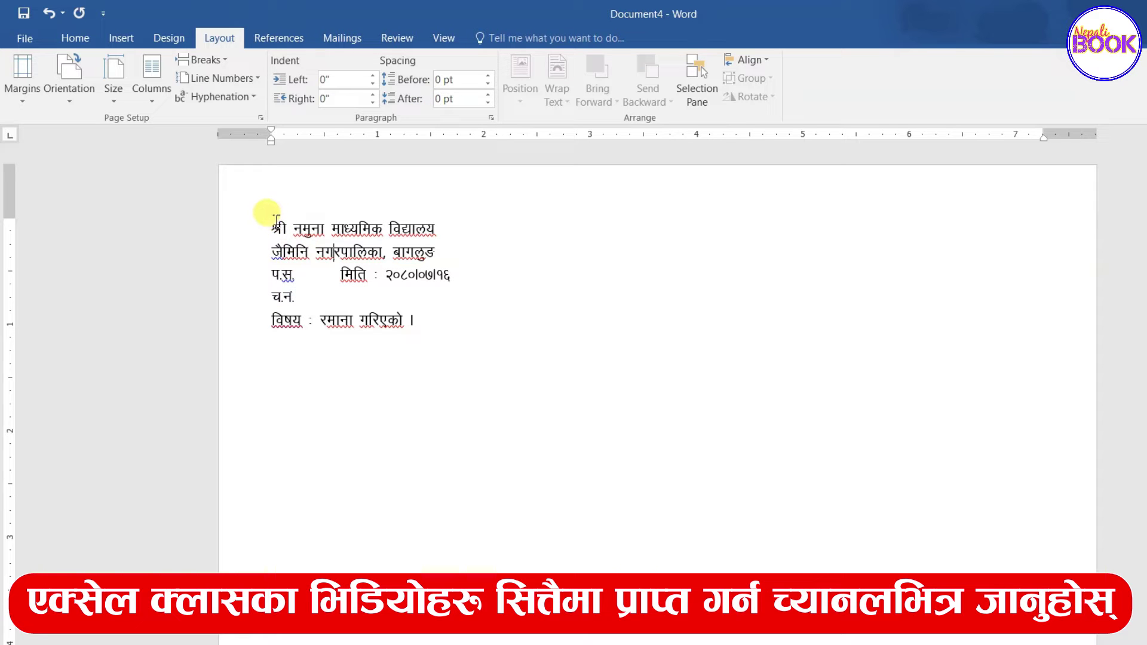
- Bold and center the school name and address, and tab the date toward the right
{"action": "left_click_drag", "start_coordinate": [273, 226], "coordinate": [447, 247]}
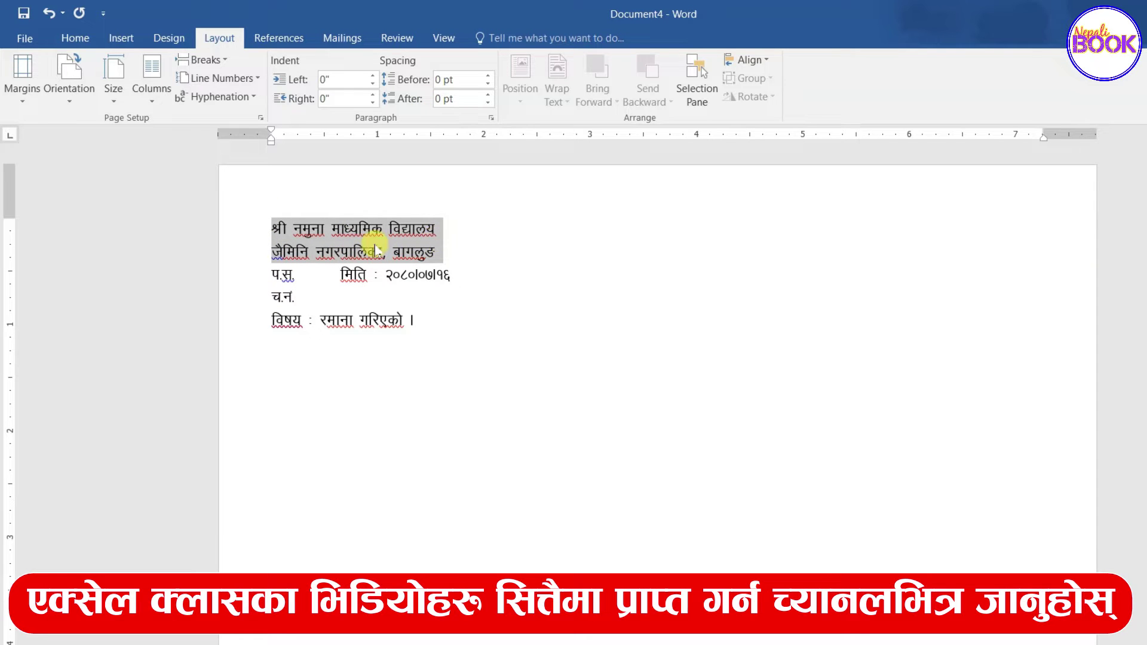
{"action": "left_click", "coordinate": [86, 38]}
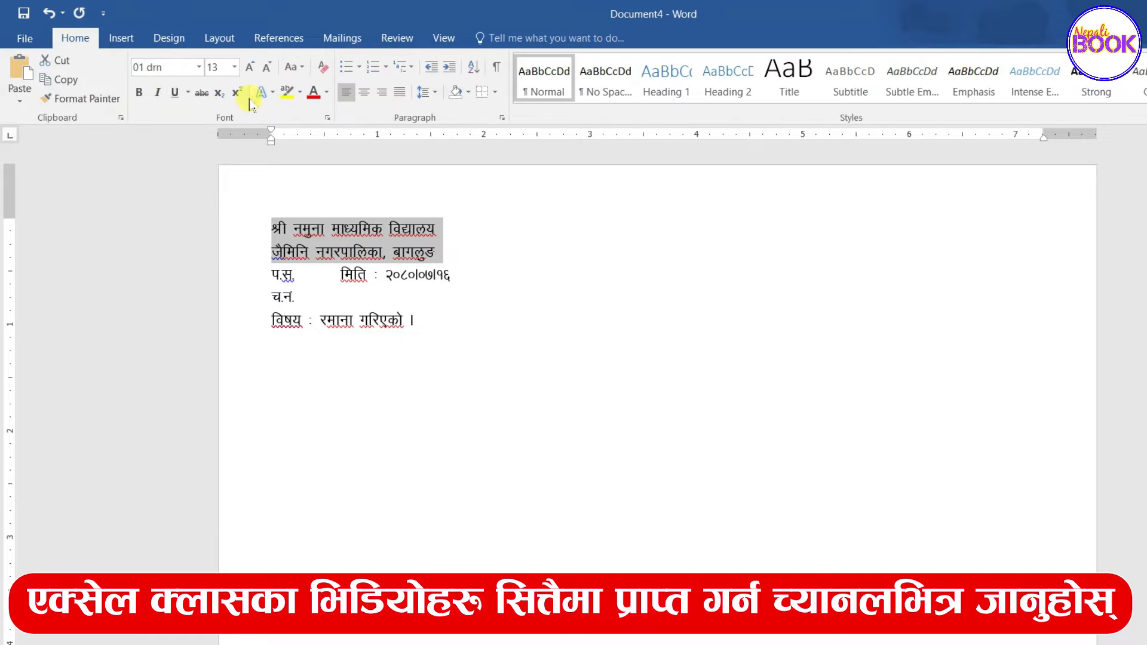
{"action": "left_click", "coordinate": [140, 98]}
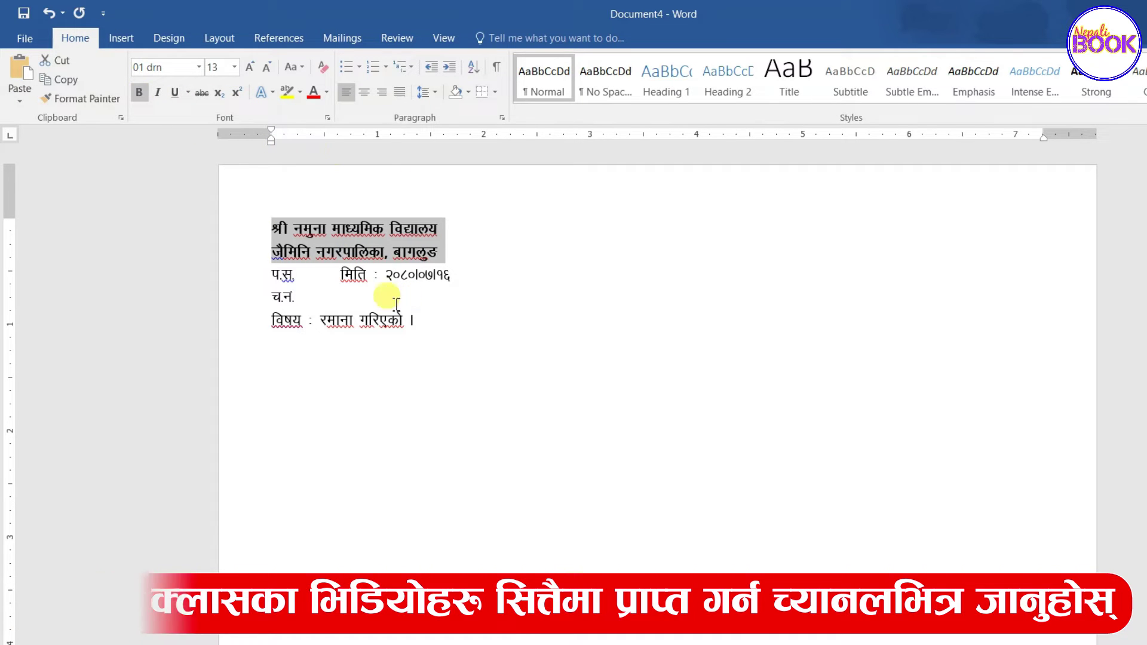
{"action": "left_click", "coordinate": [365, 95]}
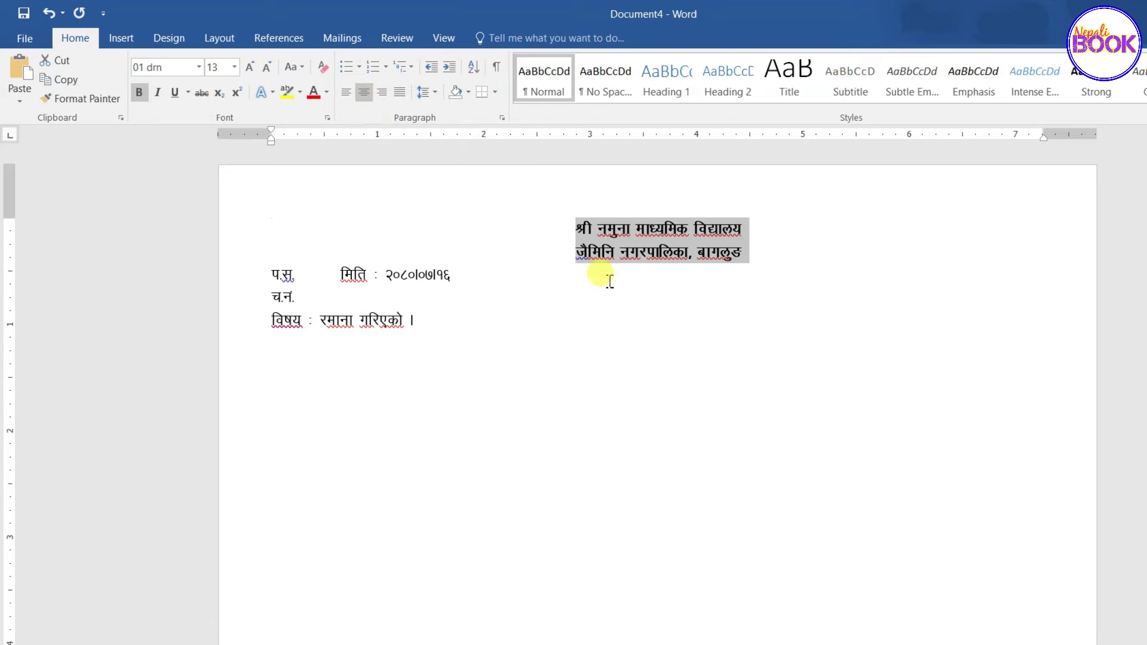
{"action": "left_click", "coordinate": [340, 276]}
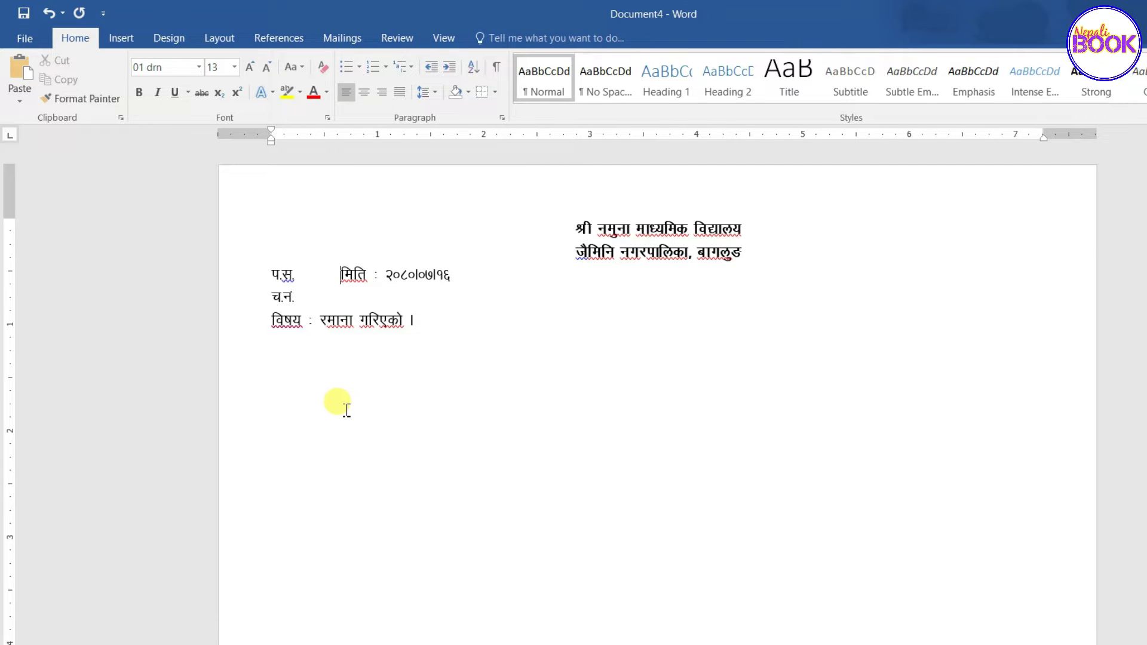
{"action": "key", "text": "Tab"}
{"action": "key", "text": "Tab"}
{"action": "key", "text": "Tab"}
{"action": "key", "text": "Tab"}
{"action": "key", "text": "Tab"}
{"action": "key", "text": "Tab"}
{"action": "key", "text": "Tab"}
{"action": "key", "text": "Tab"}
{"action": "key", "text": "Tab"}
{"action": "key", "text": "Tab"}
{"action": "key", "text": "Tab"}
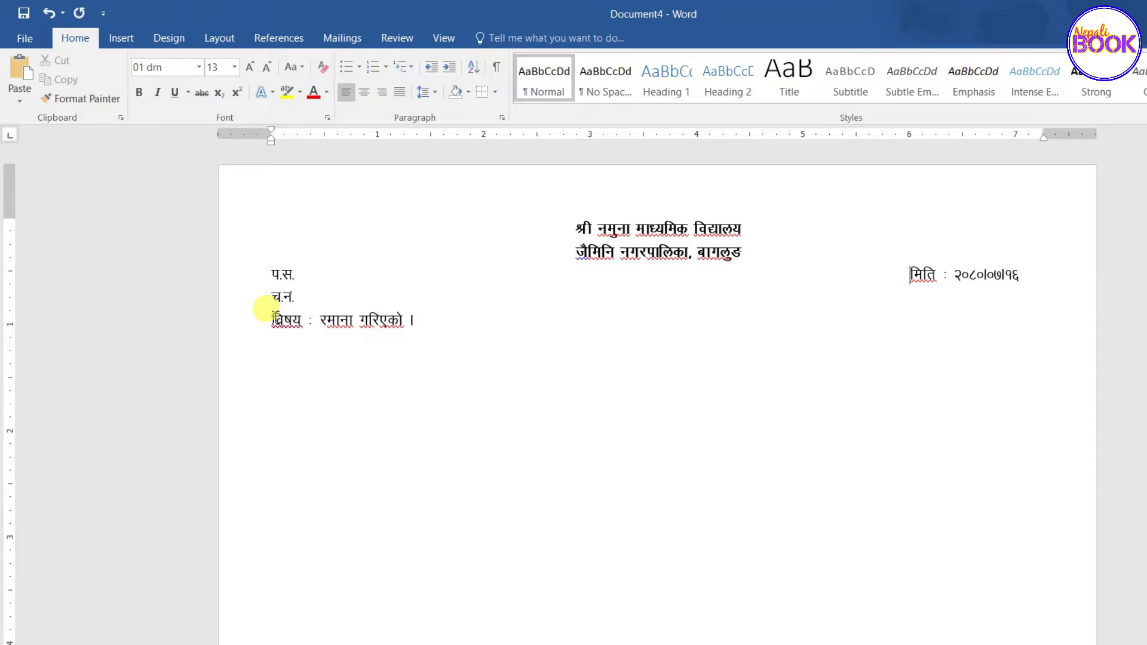
- Center the subject line विषय : रमाना गरिएको । on the page
{"action": "left_click_drag", "start_coordinate": [273, 318], "coordinate": [427, 321]}
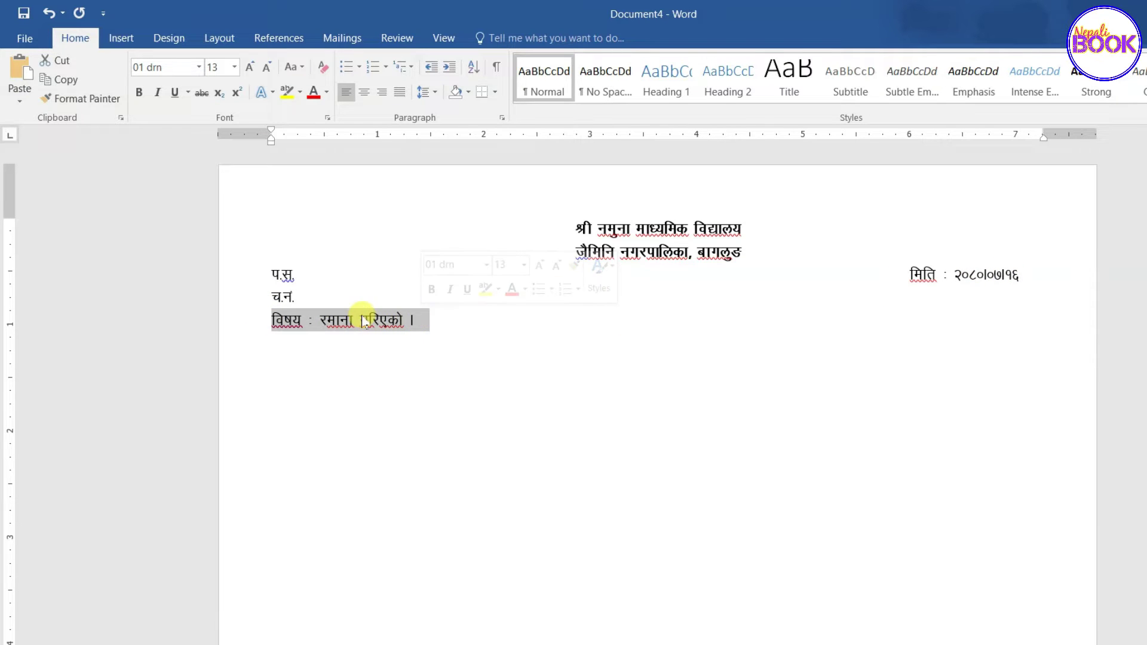
{"action": "left_click", "coordinate": [366, 94]}
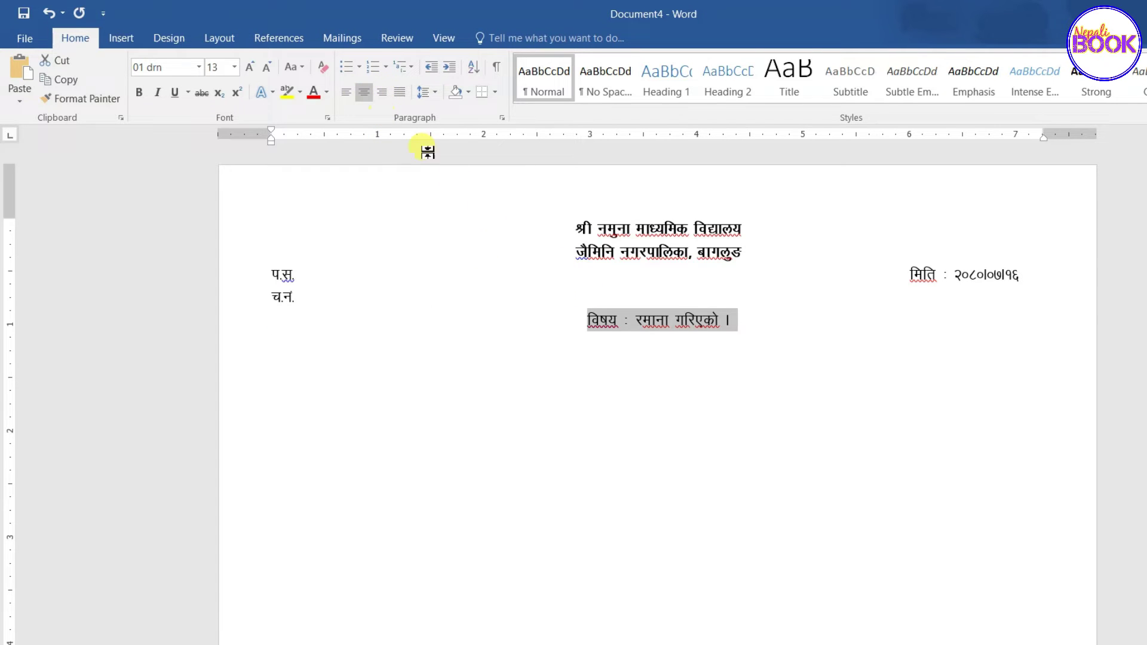
{"action": "left_click", "coordinate": [748, 313]}
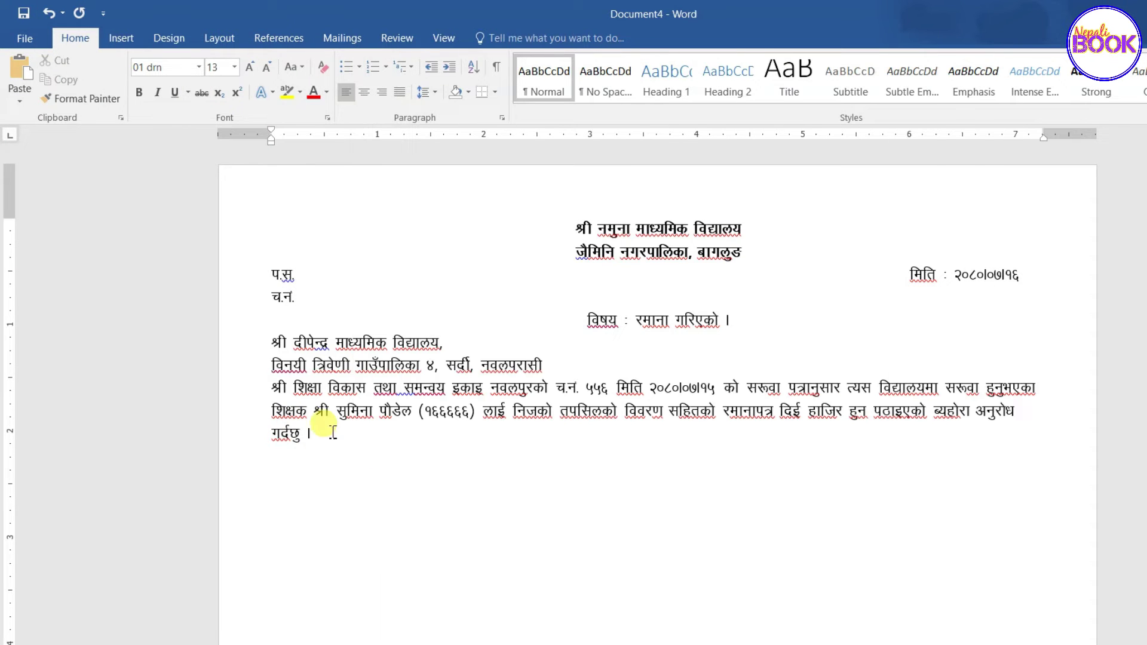
- Bold both recipient address lines and indent the second line with a Tab
{"action": "left_click", "coordinate": [273, 365]}
{"action": "left_click_drag", "start_coordinate": [273, 341], "coordinate": [547, 366]}
{"action": "left_click", "coordinate": [569, 342]}
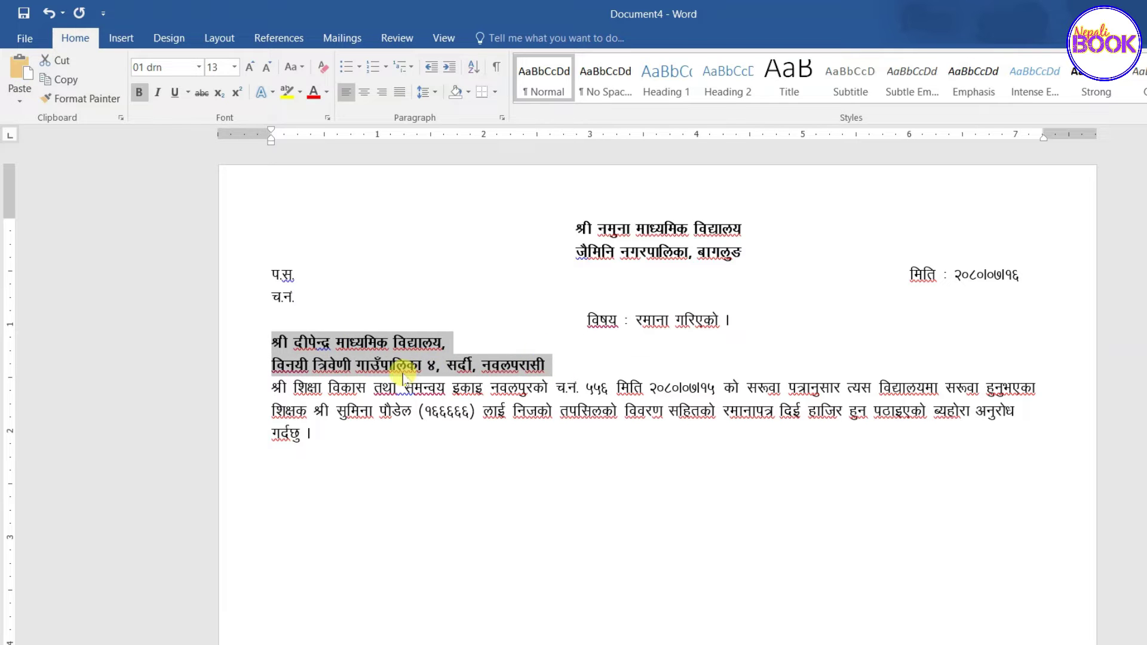
{"action": "left_click", "coordinate": [406, 365]}
{"action": "key", "text": "Tab"}
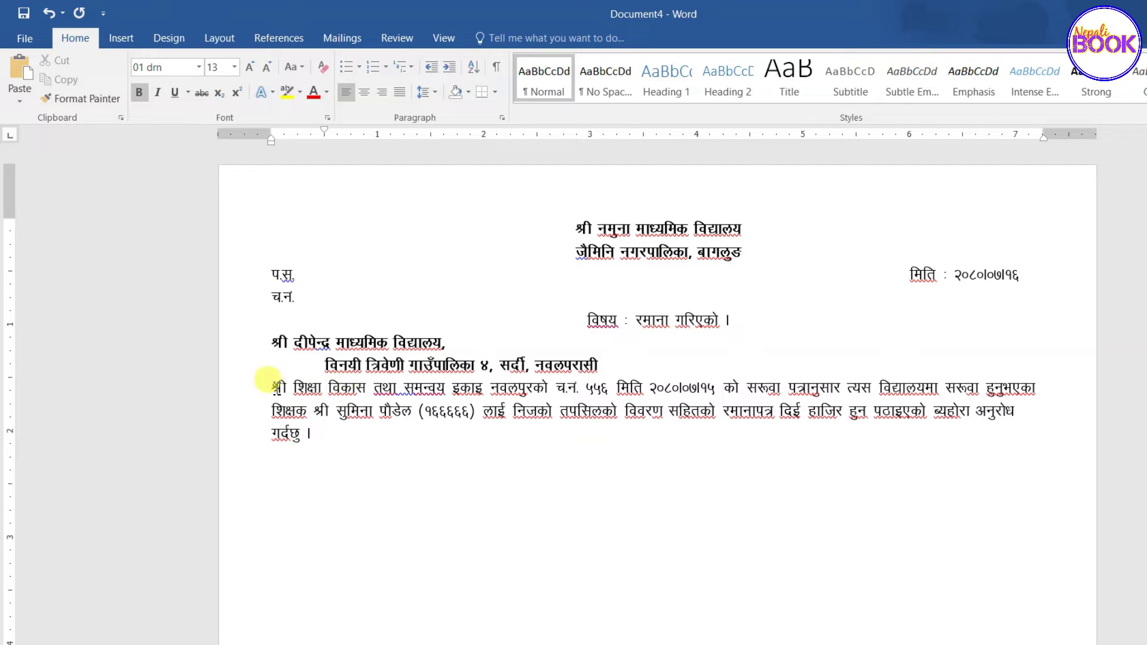
{"action": "left_click", "coordinate": [273, 385]}
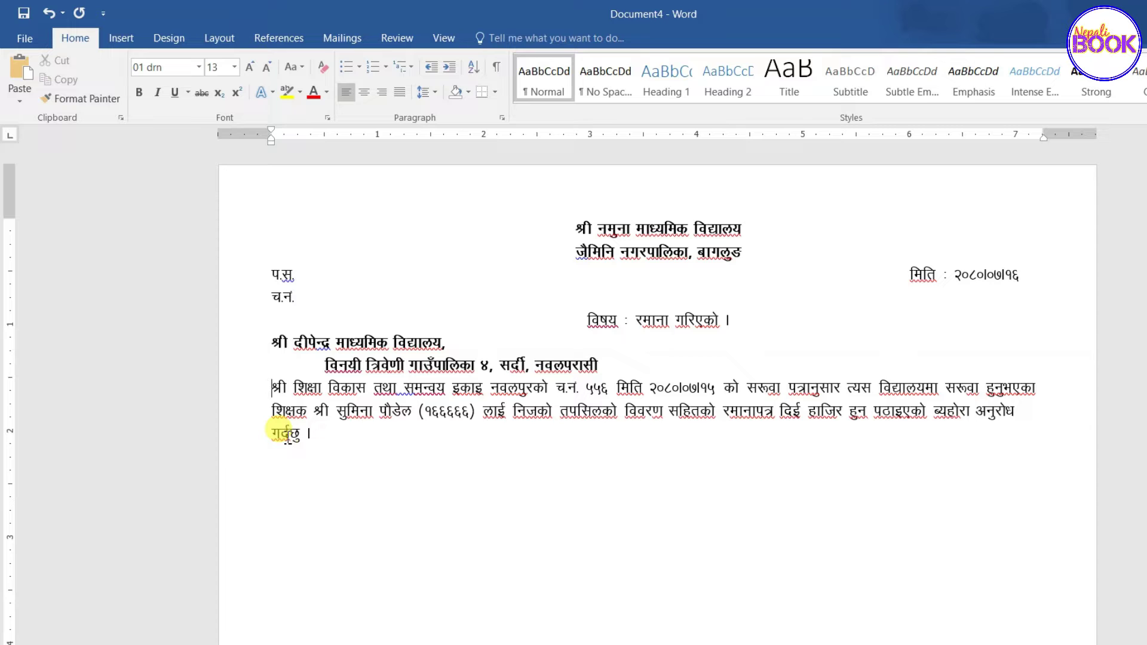
- Indent the request paragraph's first line and justify the paragraph
{"action": "key", "text": "Tab"}
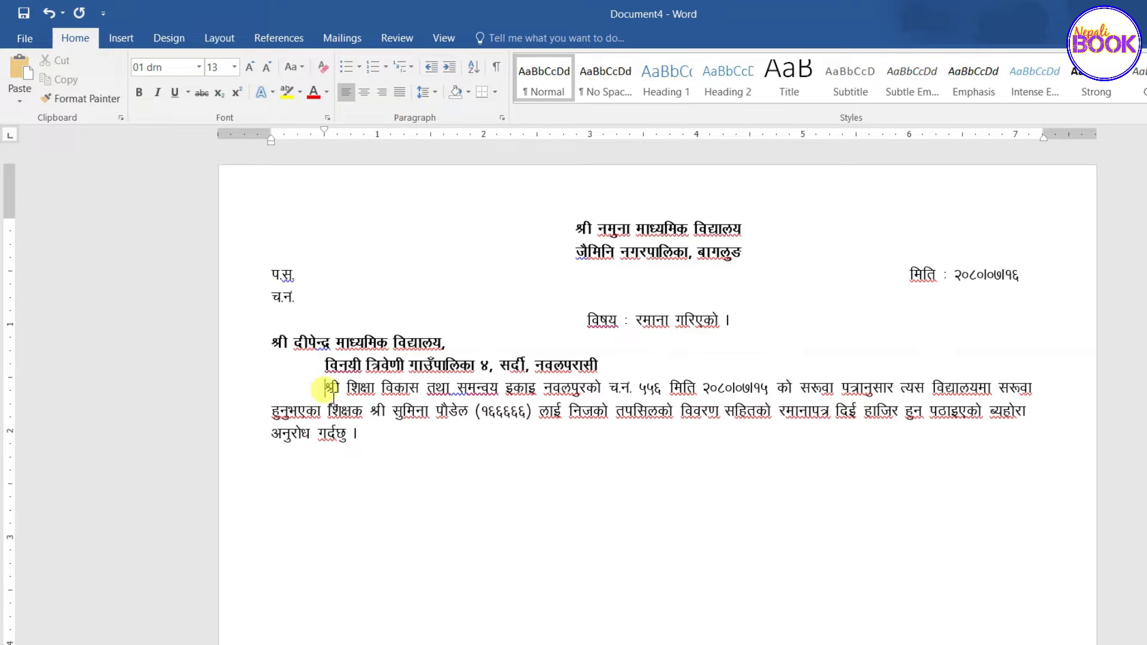
{"action": "left_click_drag", "start_coordinate": [332, 391], "coordinate": [362, 439]}
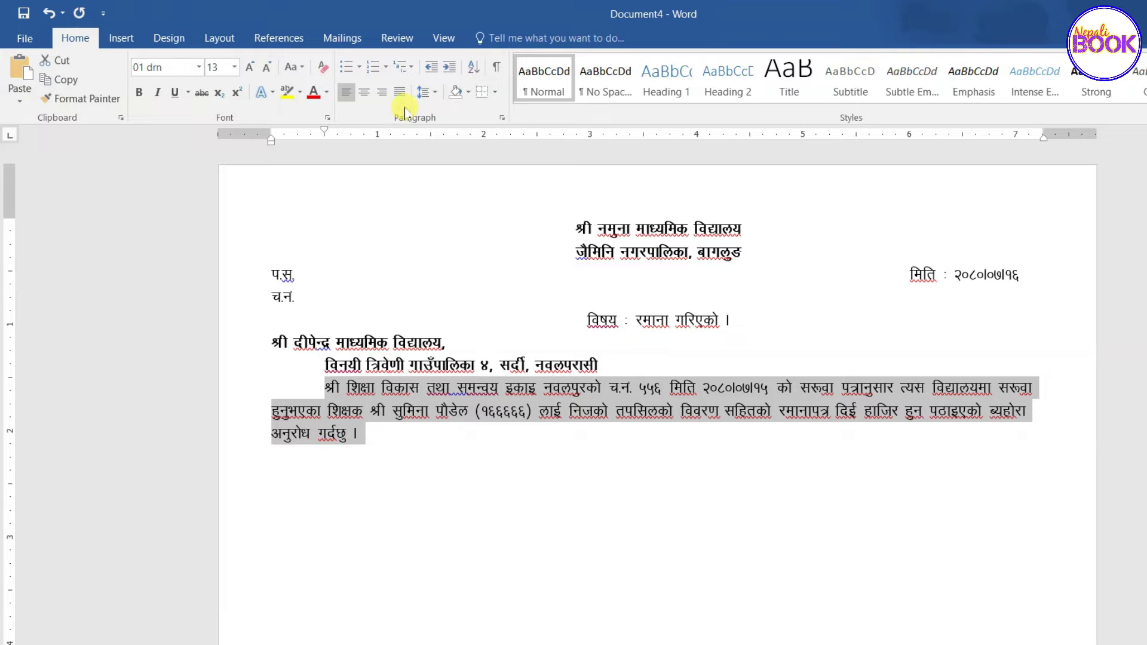
{"action": "left_click", "coordinate": [401, 93]}
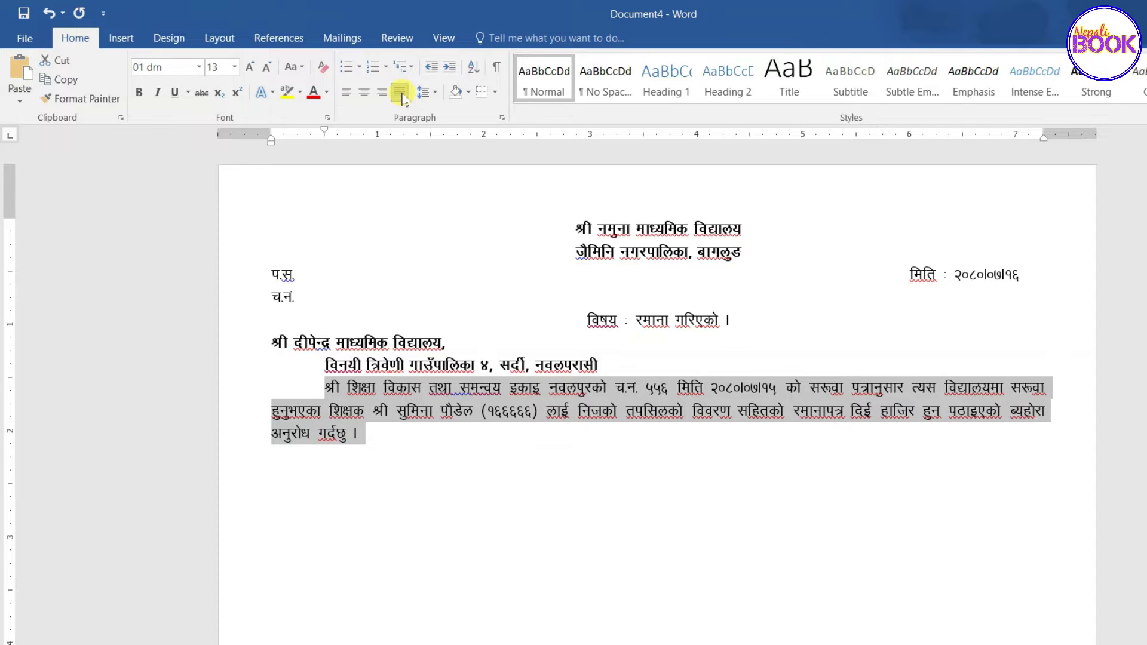
{"action": "left_click", "coordinate": [600, 411]}
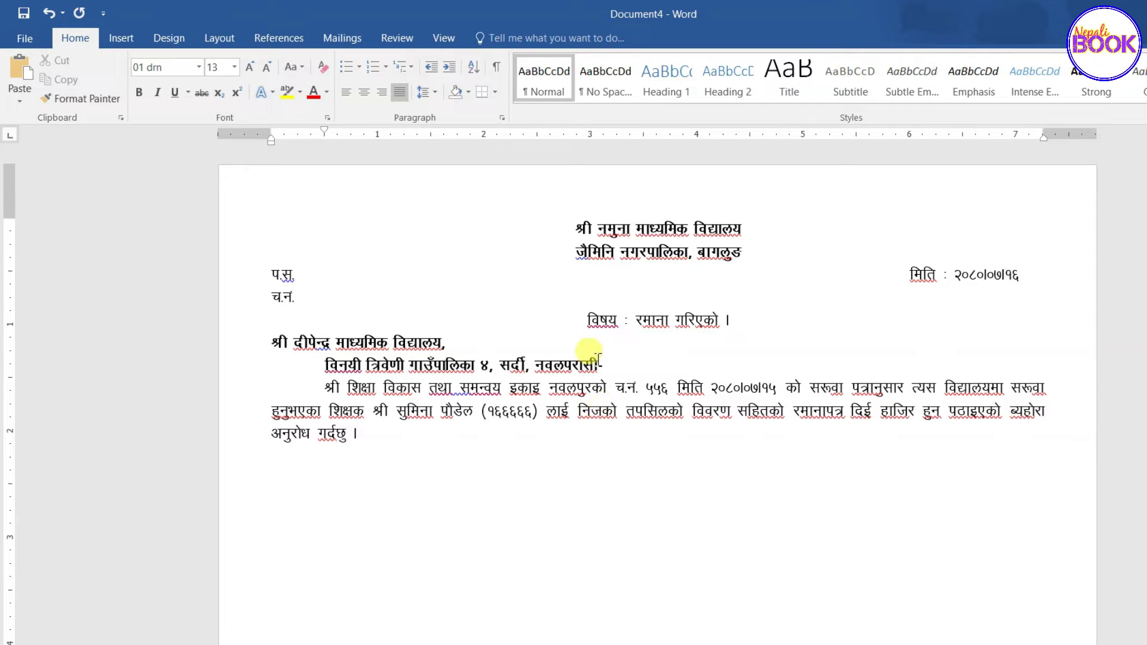
- Bold the subject line and the reference, dispatch number and date lines
{"action": "left_click_drag", "start_coordinate": [584, 316], "coordinate": [736, 327]}
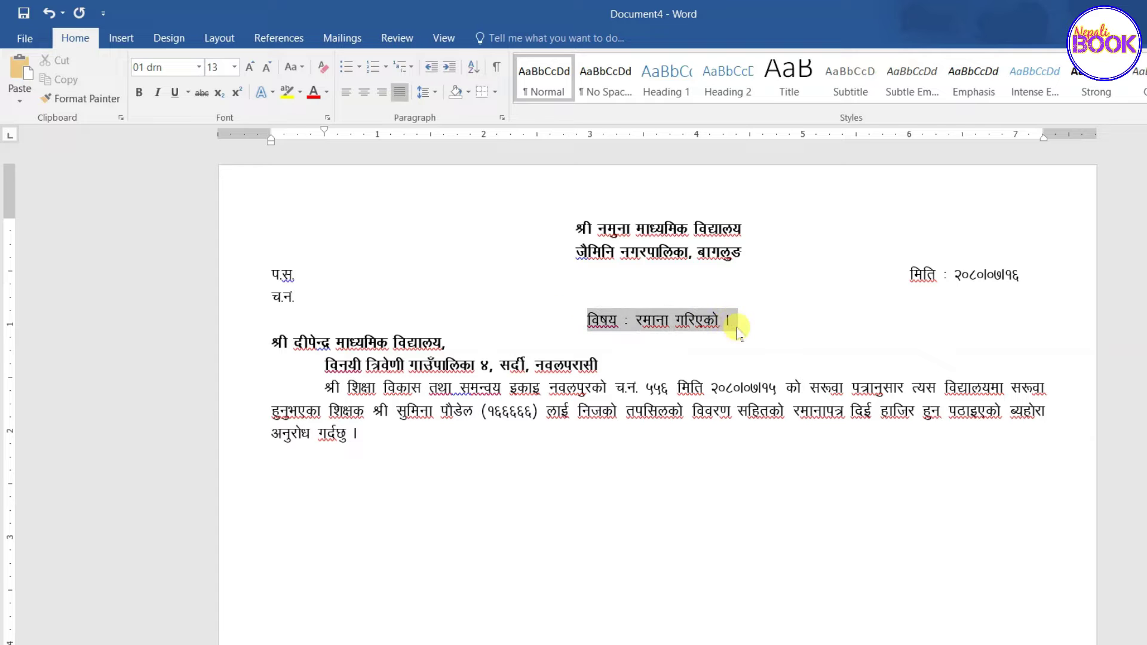
{"action": "left_click", "coordinate": [746, 300]}
{"action": "left_click", "coordinate": [666, 320]}
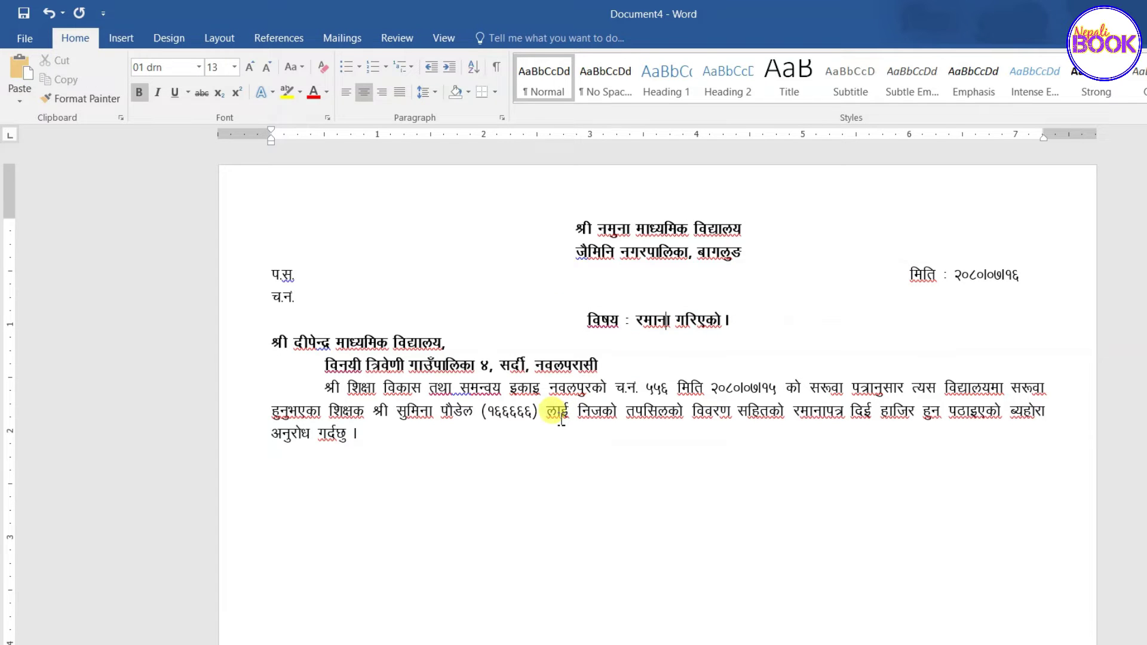
{"action": "left_click_drag", "start_coordinate": [268, 272], "coordinate": [307, 302]}
{"action": "left_click", "coordinate": [326, 283]}
{"action": "left_click", "coordinate": [923, 276]}
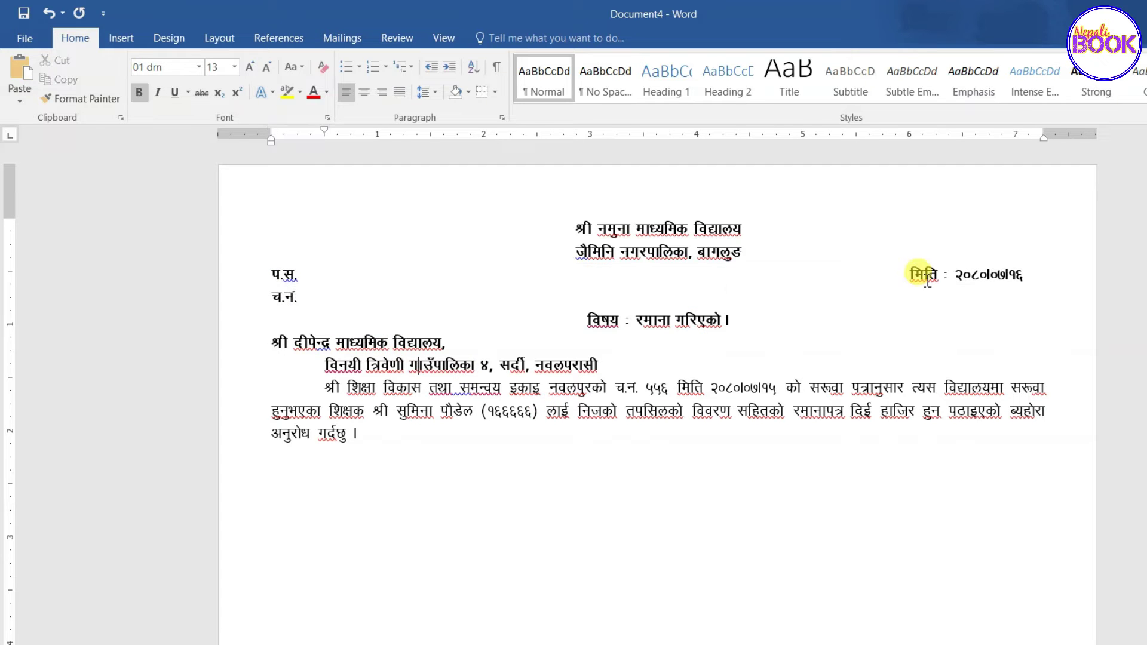
- Add a 'तपसिल :' line under the request paragraph, with the caret on the line below
{"action": "left_click", "coordinate": [622, 474]}
{"action": "key", "text": "Return"}
{"action": "type", "text": "तपसिल :"}
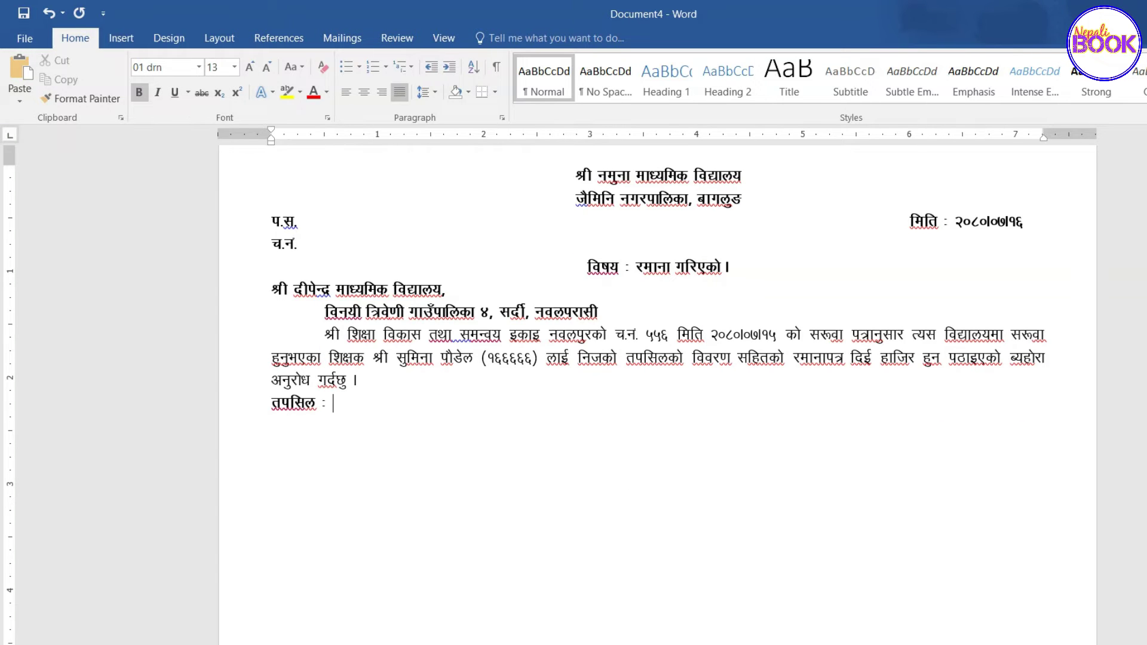
{"action": "scroll", "coordinate": [658, 395], "scroll_direction": "down", "scroll_amount": 2}
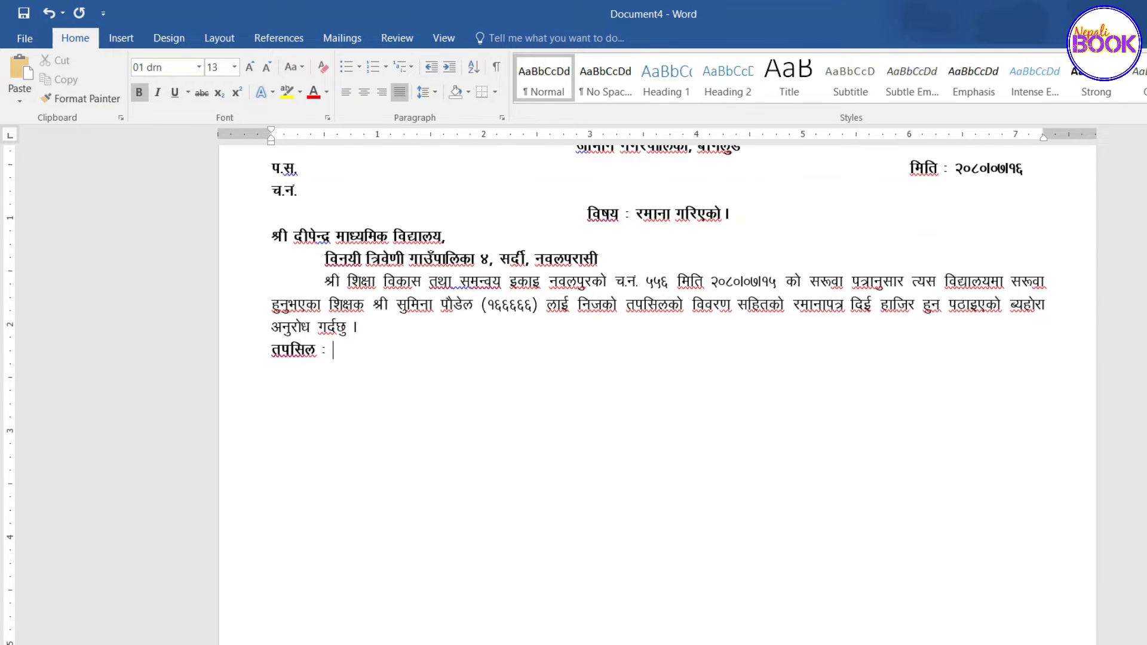
{"action": "scroll", "coordinate": [657, 395], "scroll_direction": "down", "scroll_amount": 3}
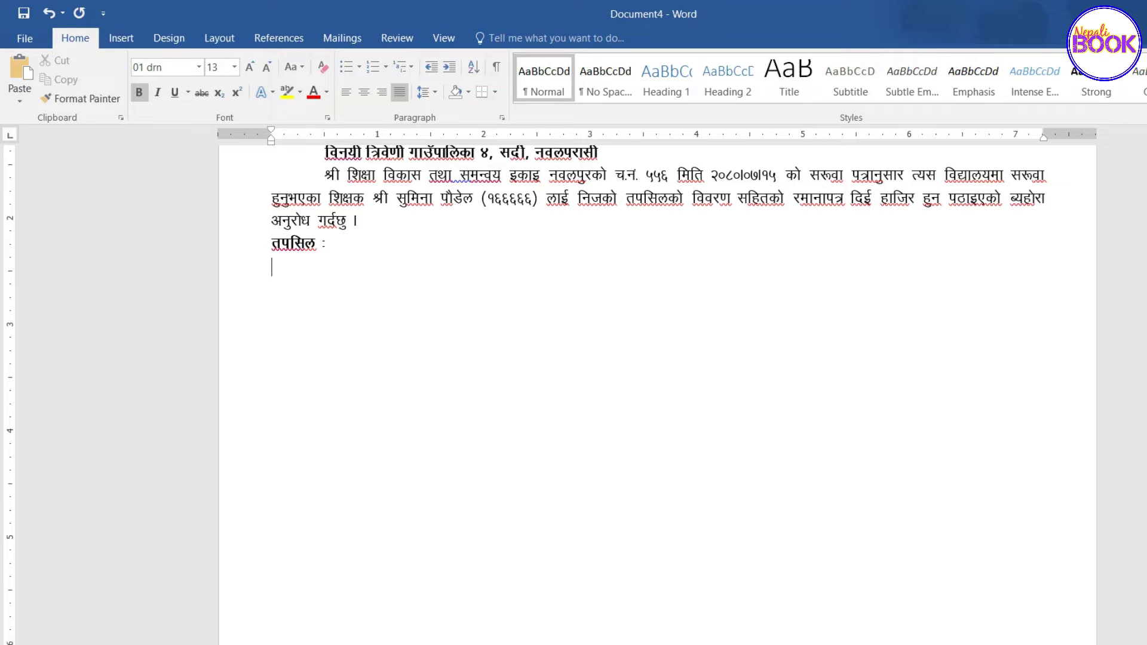
{"action": "left_click", "coordinate": [288, 273]}
- Insert a 4-column, 16-row table below the तपसिल line
{"action": "left_click", "coordinate": [111, 43]}
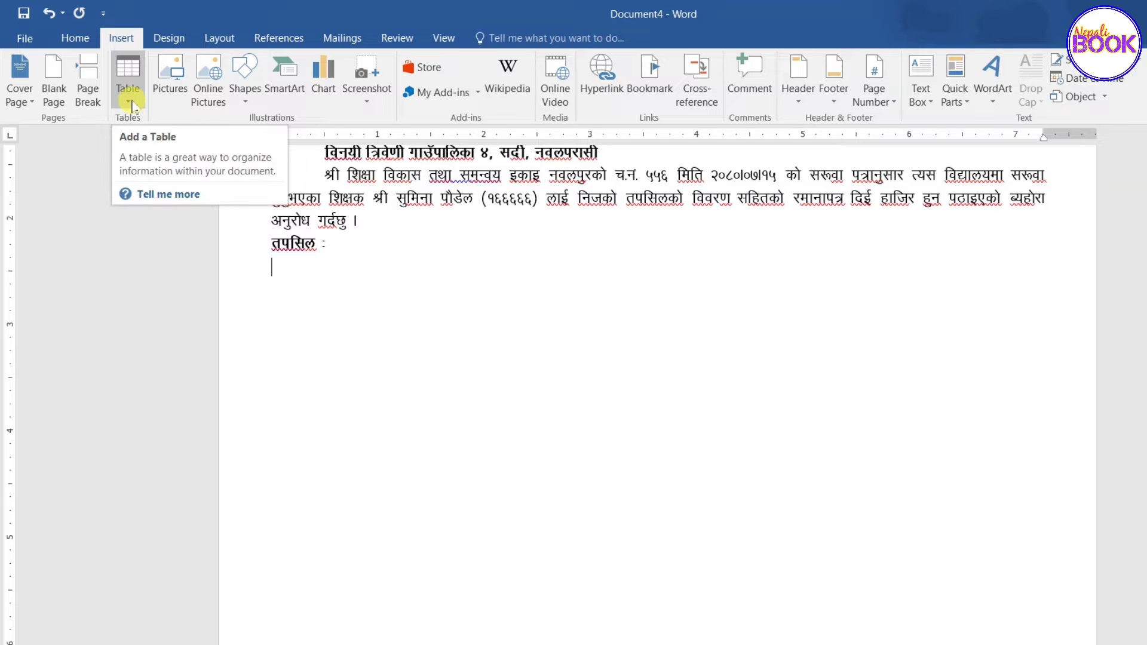
{"action": "left_click", "coordinate": [132, 106]}
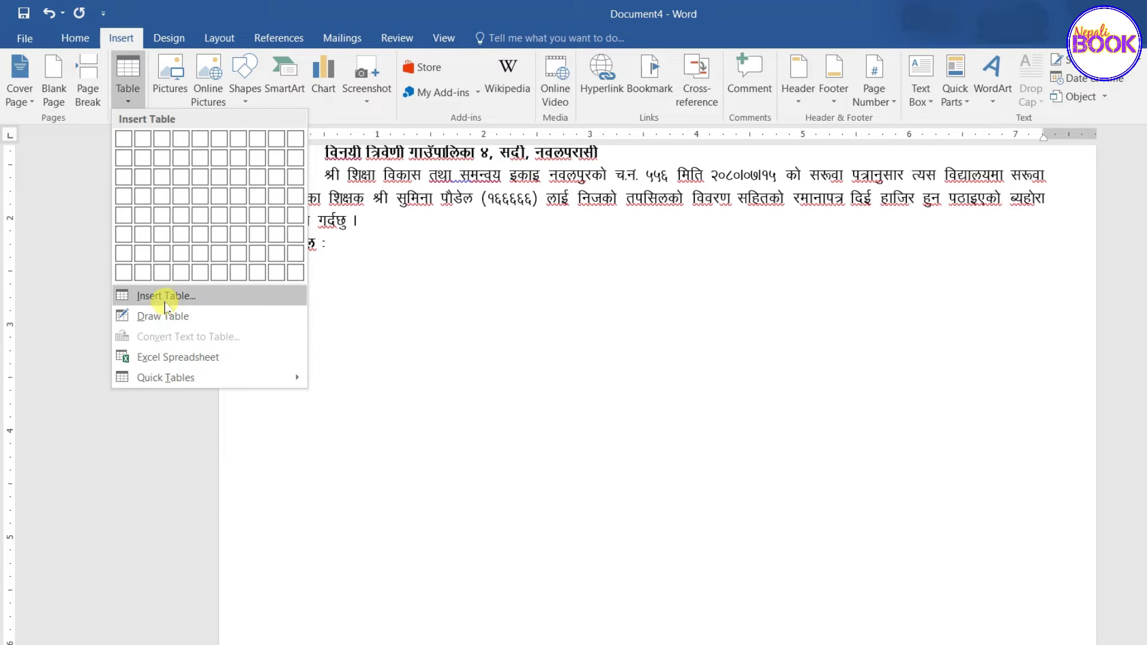
{"action": "left_click", "coordinate": [187, 304]}
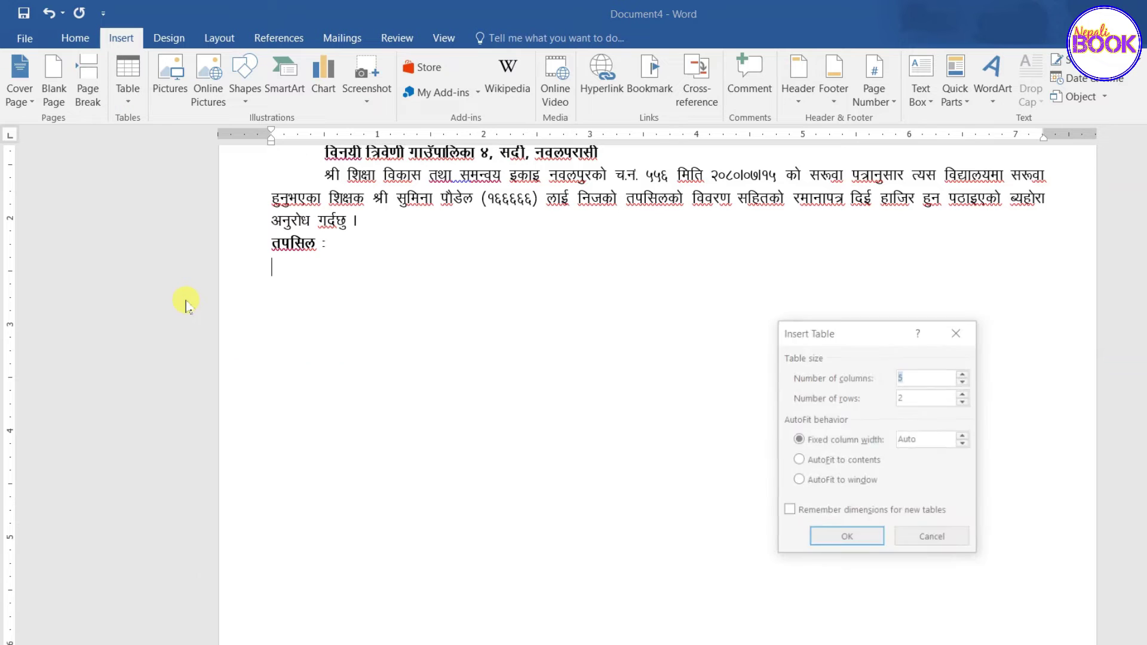
{"action": "left_click_drag", "start_coordinate": [841, 335], "coordinate": [620, 250]}
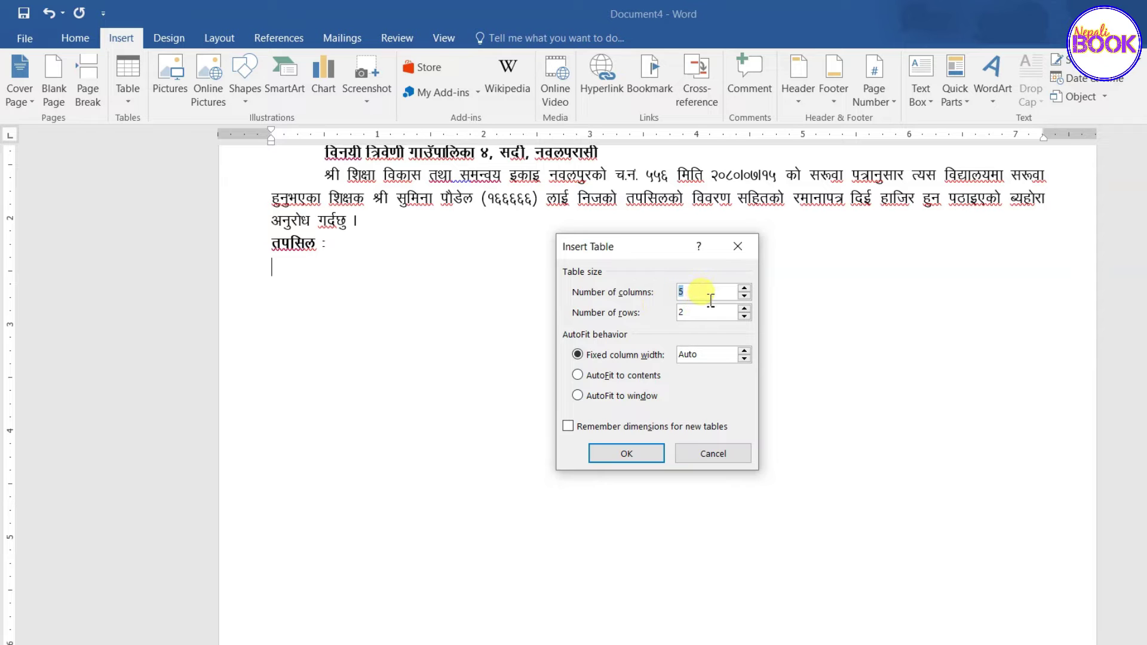
{"action": "type", "text": "4"}
{"action": "key", "text": "Tab"}
{"action": "left_click", "coordinate": [624, 455]}
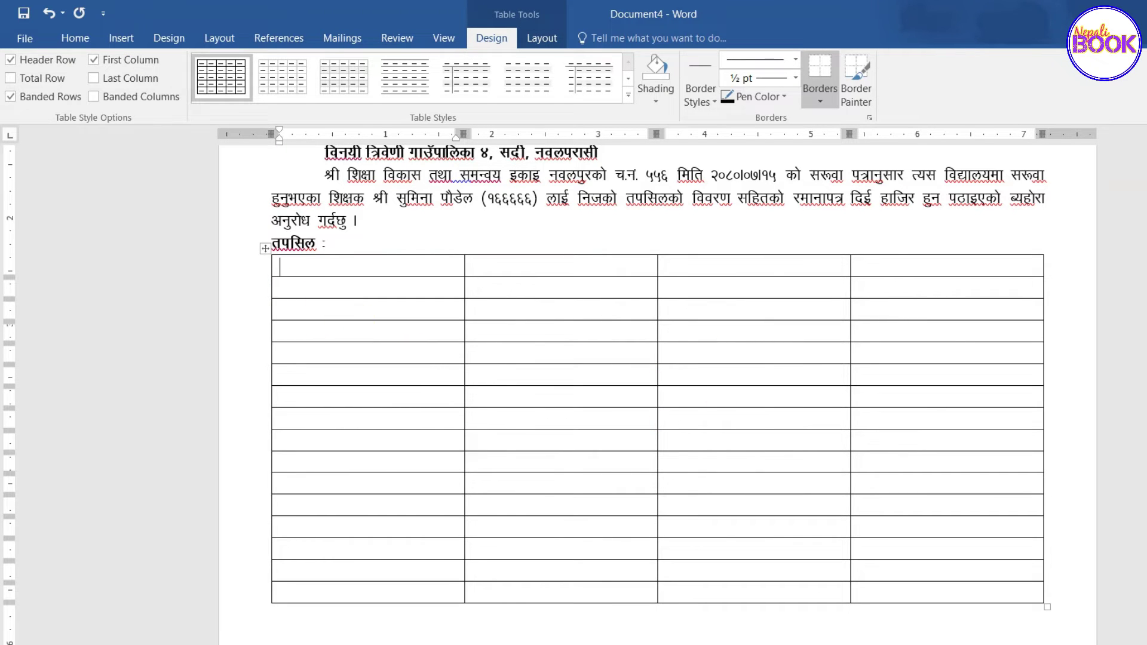
- Widen the table's second column, narrow the first and third, then select the whole table
{"action": "left_click_drag", "start_coordinate": [272, 299], "coordinate": [404, 358]}
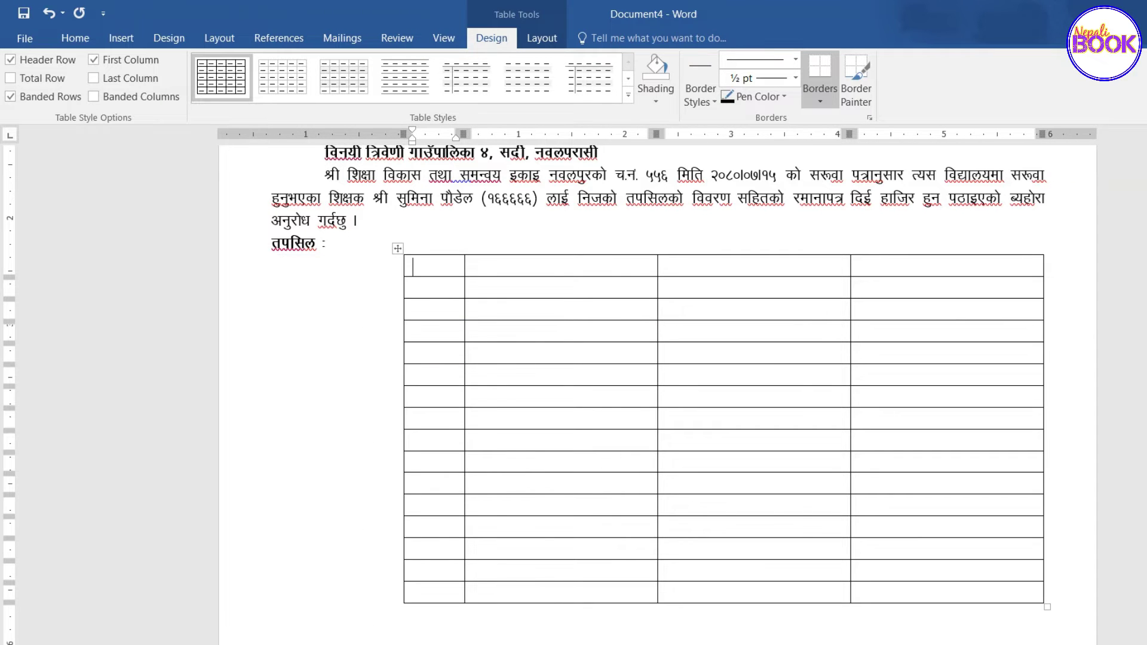
{"action": "left_click_drag", "start_coordinate": [464, 358], "coordinate": [451, 374]}
{"action": "left_click", "coordinate": [413, 269]}
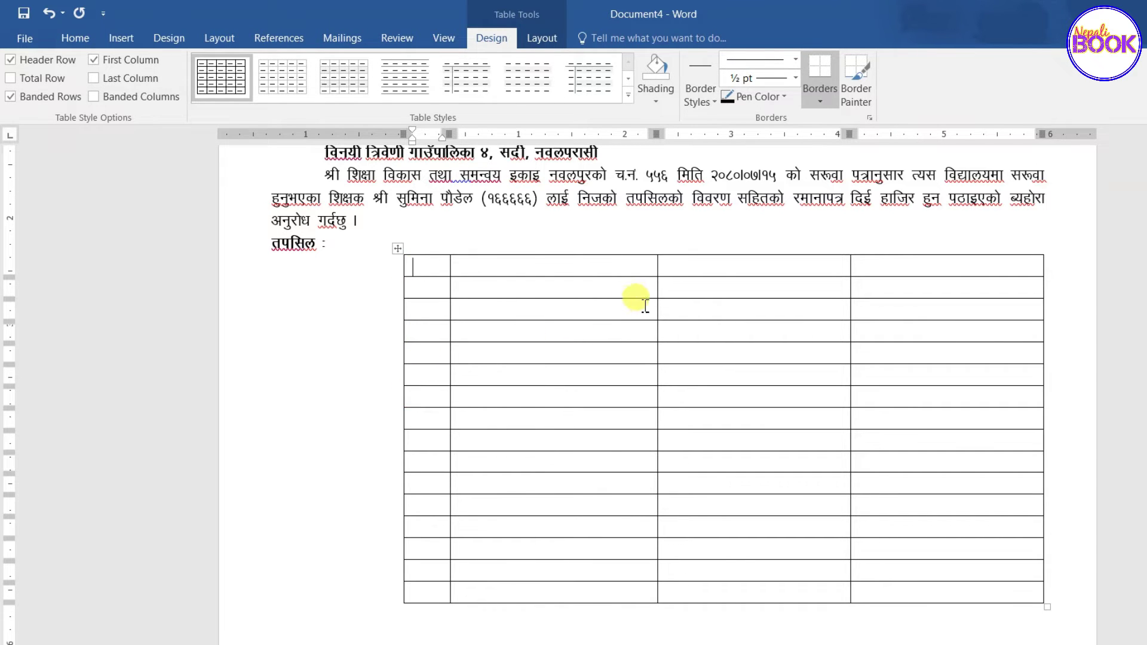
{"action": "left_click_drag", "start_coordinate": [658, 358], "coordinate": [756, 359]}
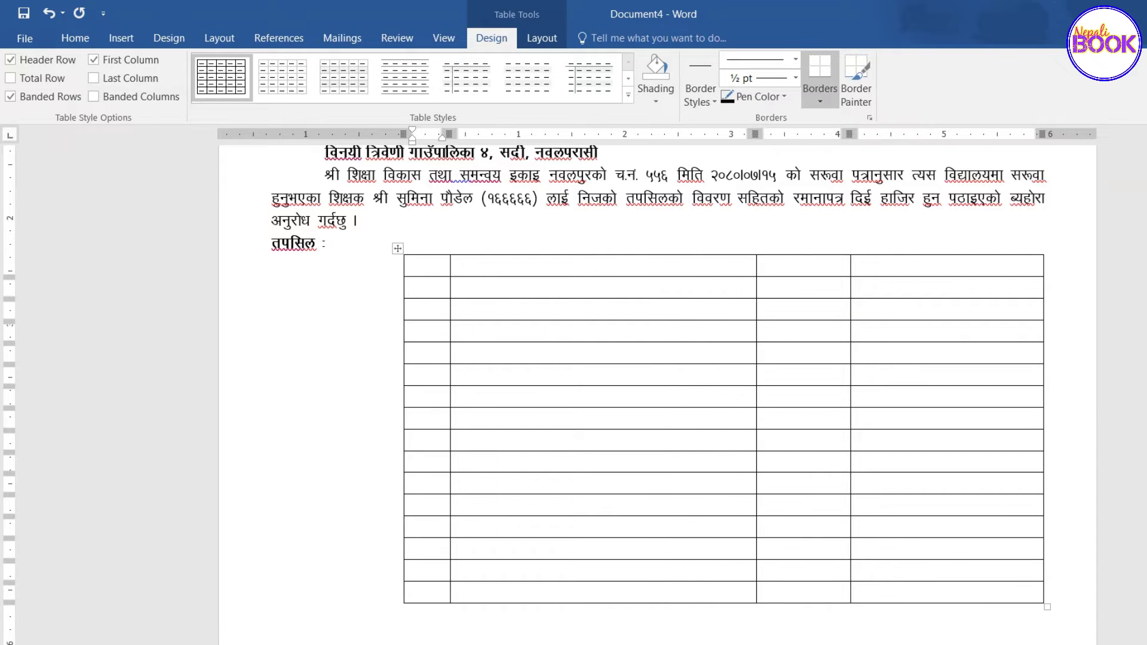
{"action": "left_click_drag", "start_coordinate": [850, 134], "coordinate": [803, 134]}
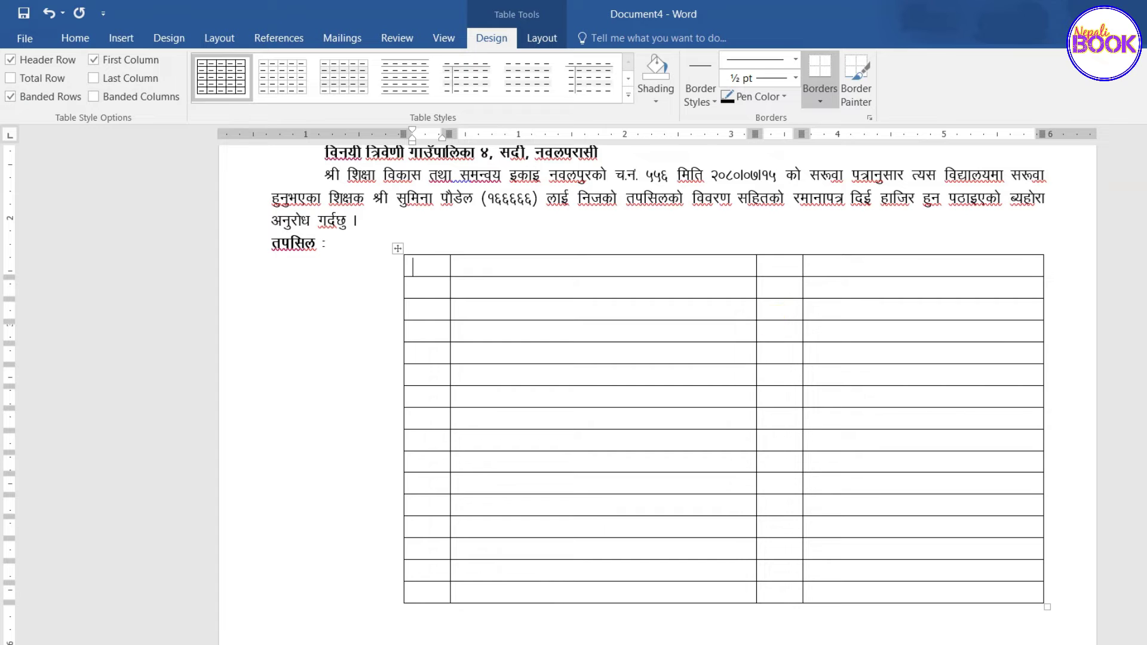
{"action": "left_click", "coordinate": [757, 310]}
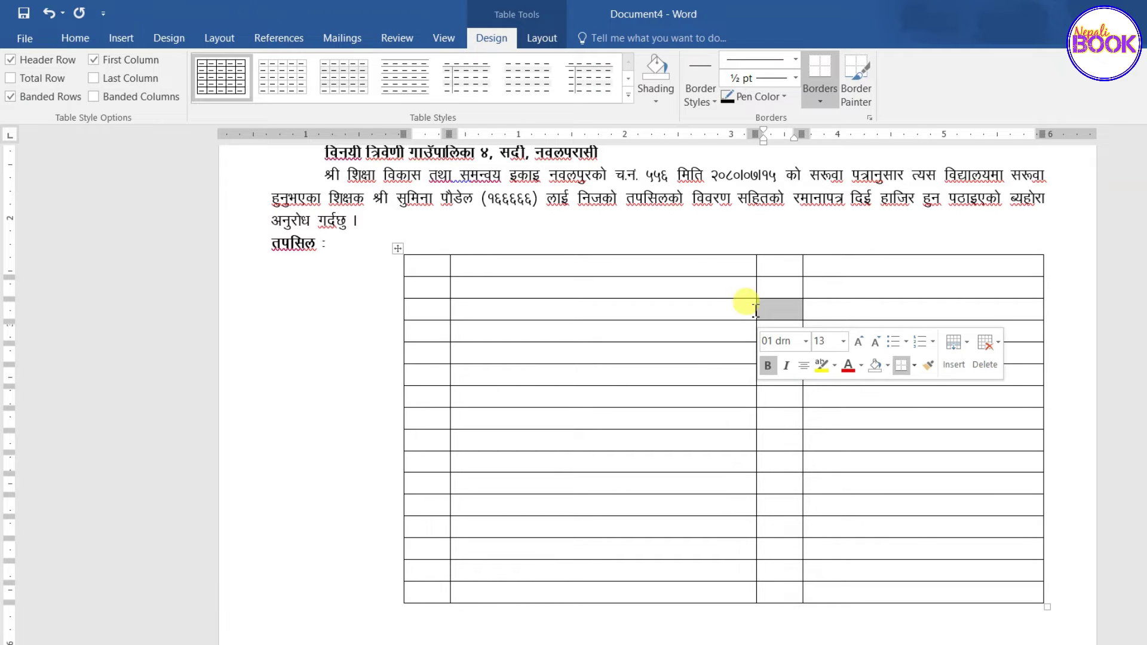
{"action": "key", "text": "Left"}
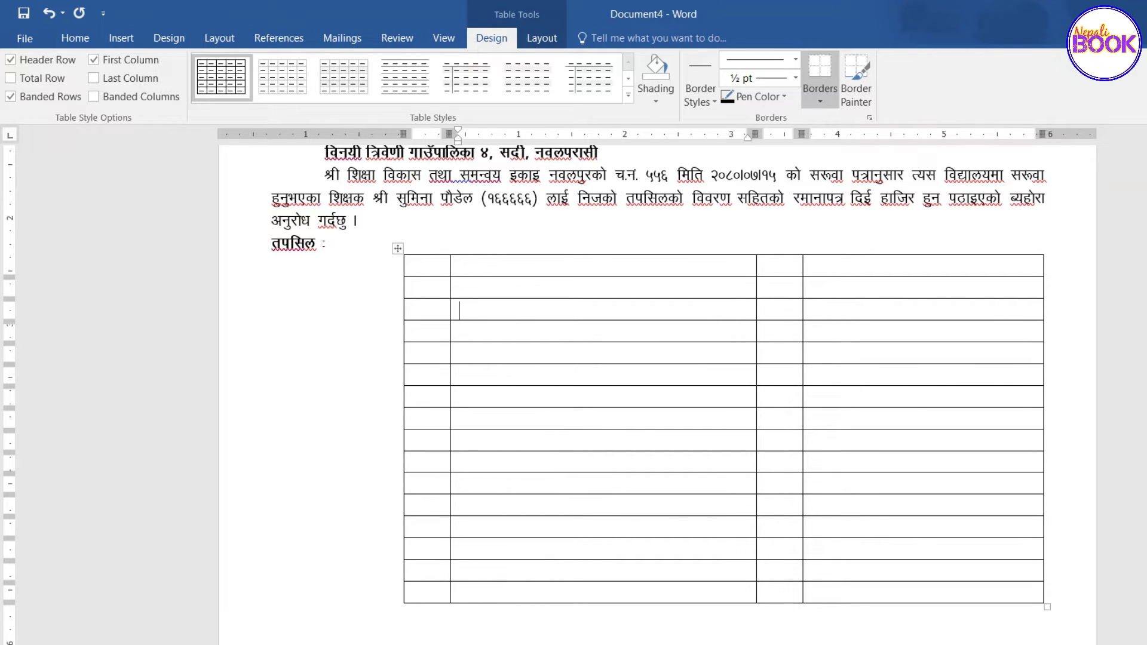
{"action": "left_click_drag", "start_coordinate": [755, 134], "coordinate": [742, 134]}
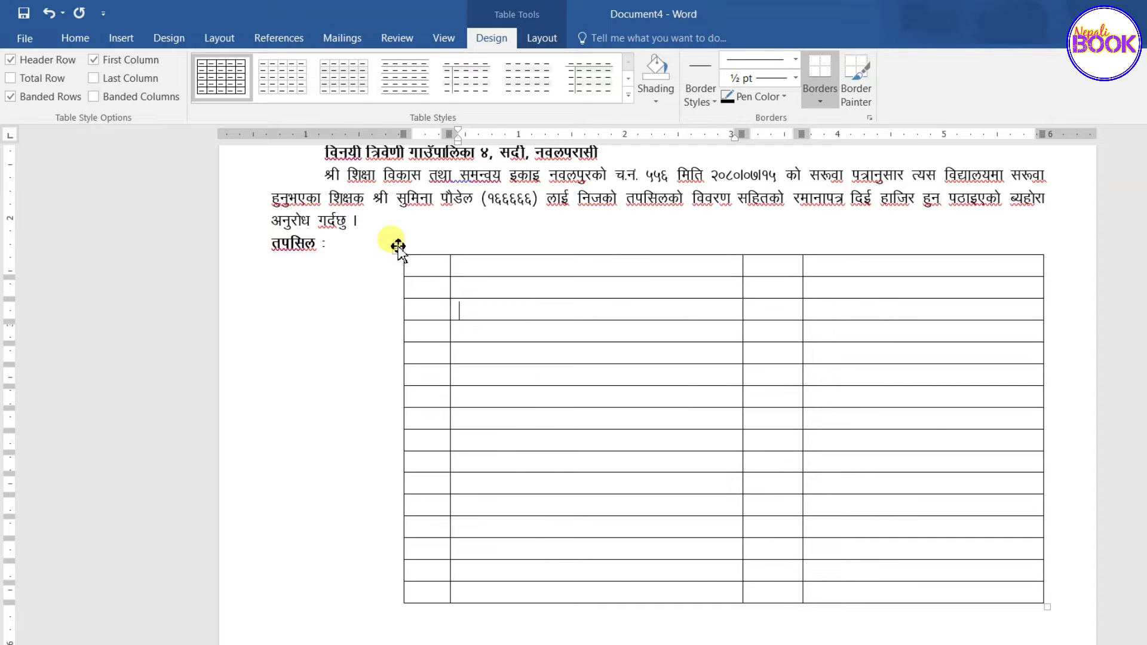
{"action": "left_click", "coordinate": [398, 246]}
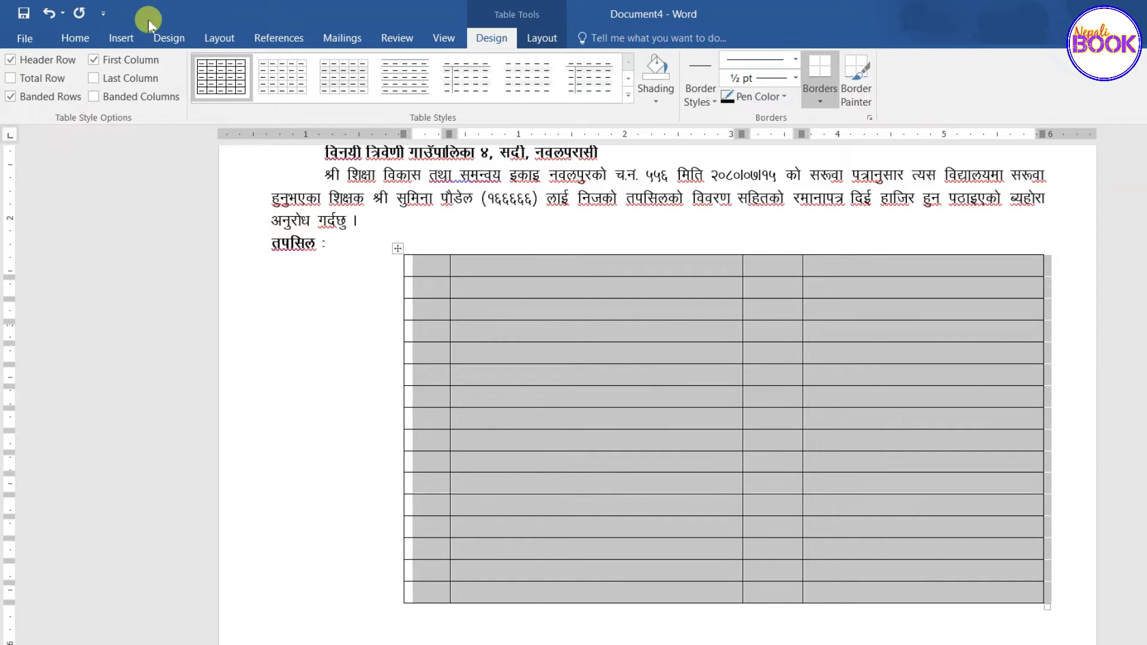
- Centre the table and drag its column borders and right edge to nearly full text width
{"action": "left_click", "coordinate": [67, 40]}
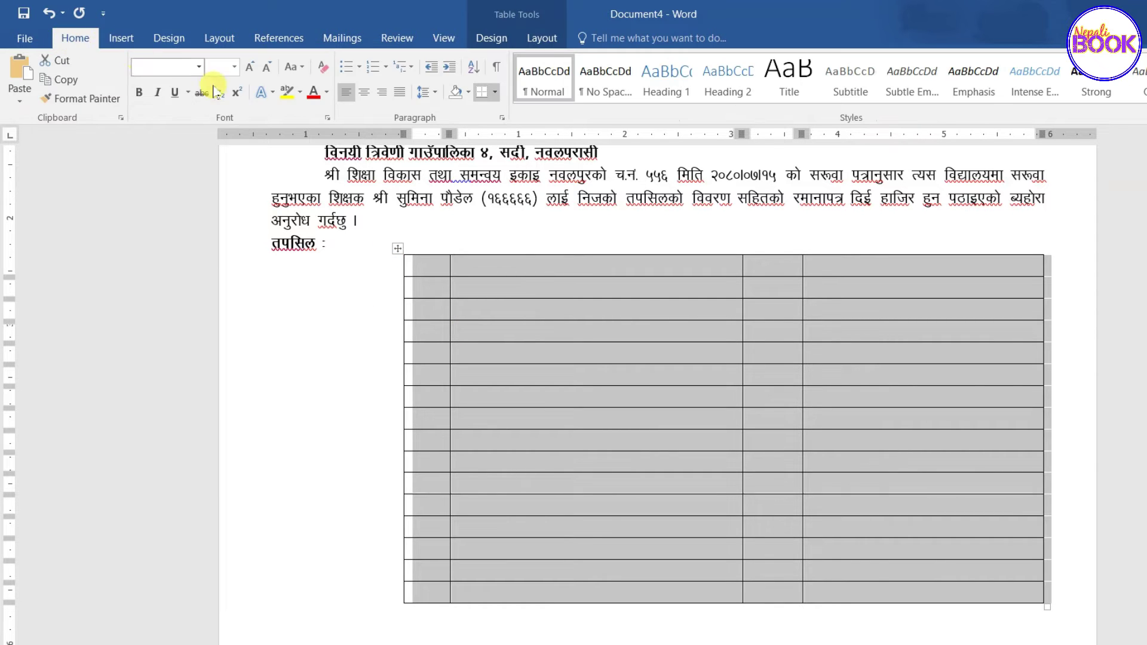
{"action": "left_click", "coordinate": [364, 93]}
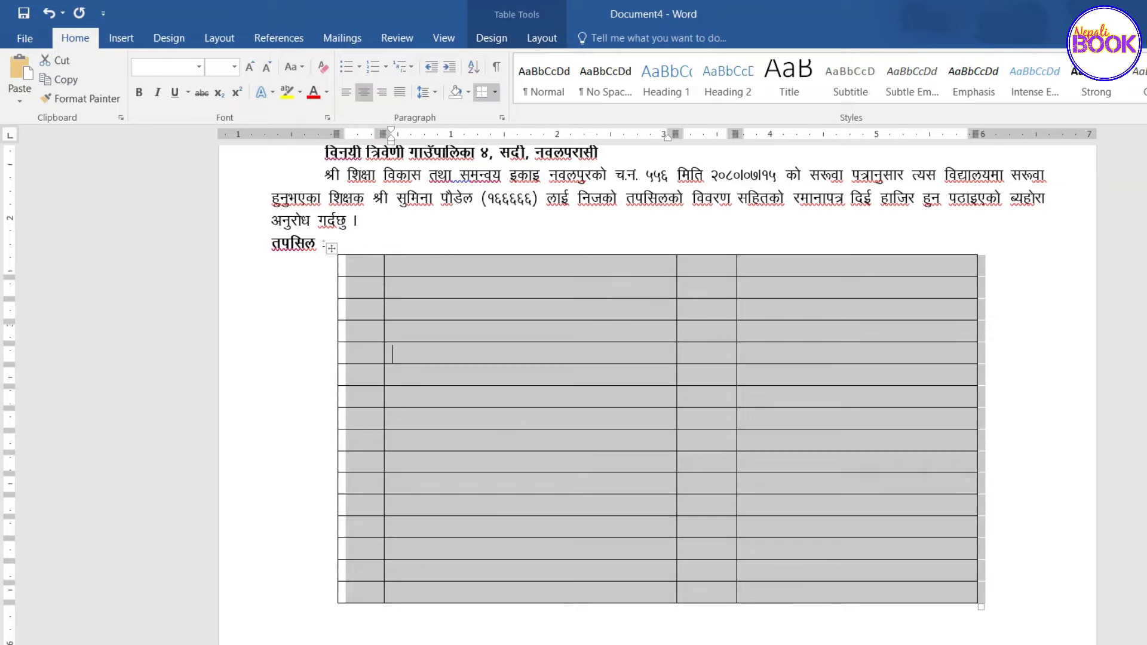
{"action": "left_click", "coordinate": [607, 383]}
{"action": "left_click_drag", "start_coordinate": [338, 359], "coordinate": [311, 359]}
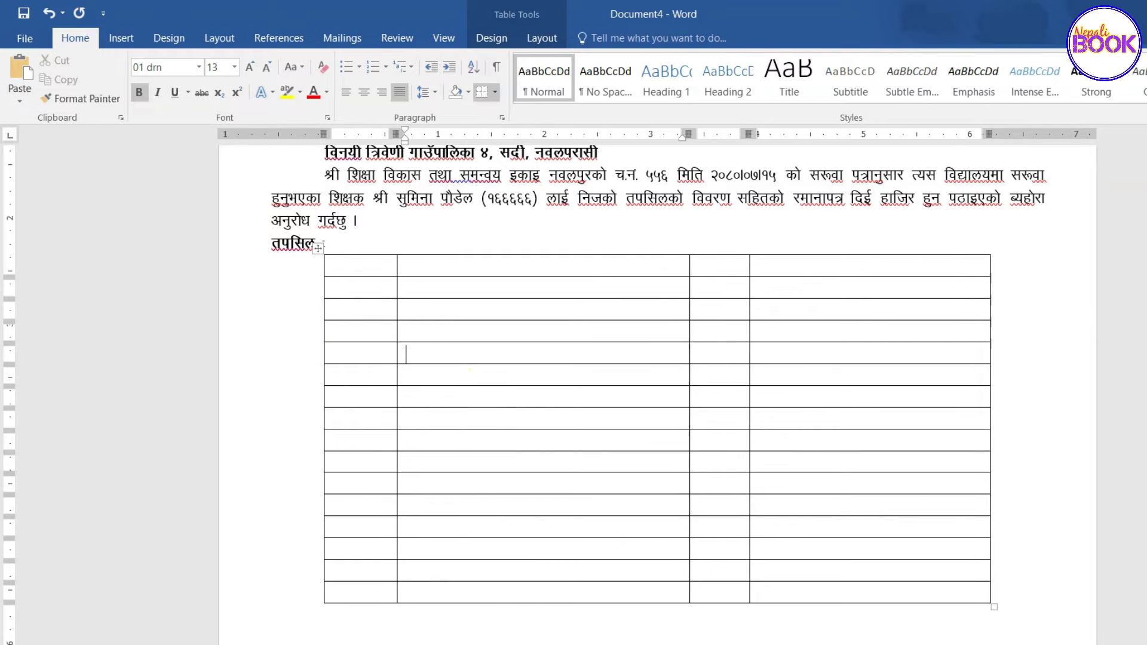
{"action": "left_click_drag", "start_coordinate": [397, 354], "coordinate": [370, 354]}
{"action": "left_click_drag", "start_coordinate": [690, 358], "coordinate": [710, 358]}
{"action": "left_click_drag", "start_coordinate": [990, 334], "coordinate": [1034, 333]}
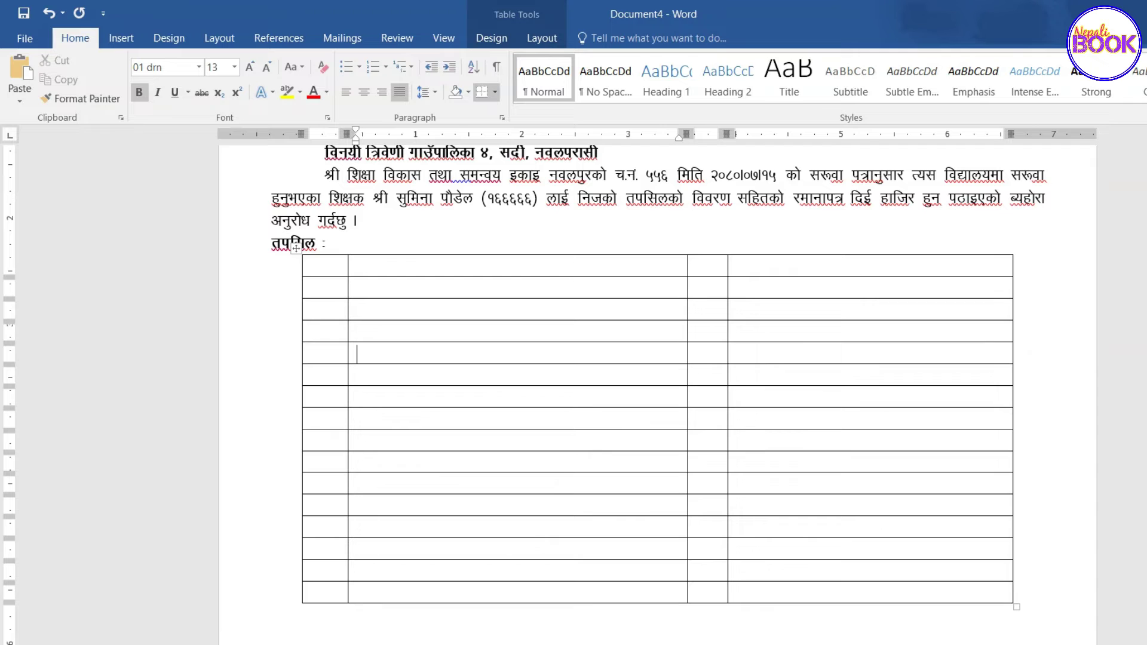
{"action": "left_click_drag", "start_coordinate": [1014, 376], "coordinate": [1034, 376]}
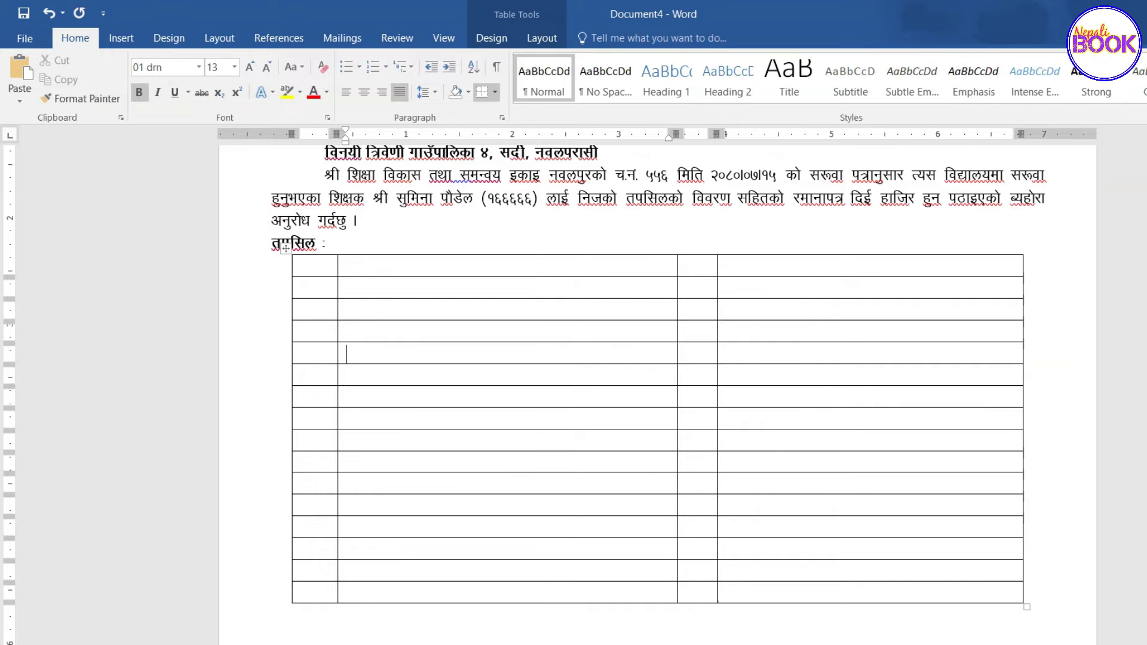
{"action": "mouse_move", "coordinate": [1023, 310]}
{"action": "left_mouse_down"}
{"action": "mouse_move", "coordinate": [1050, 311]}
{"action": "mouse_move", "coordinate": [1034, 393]}
{"action": "left_mouse_up"}
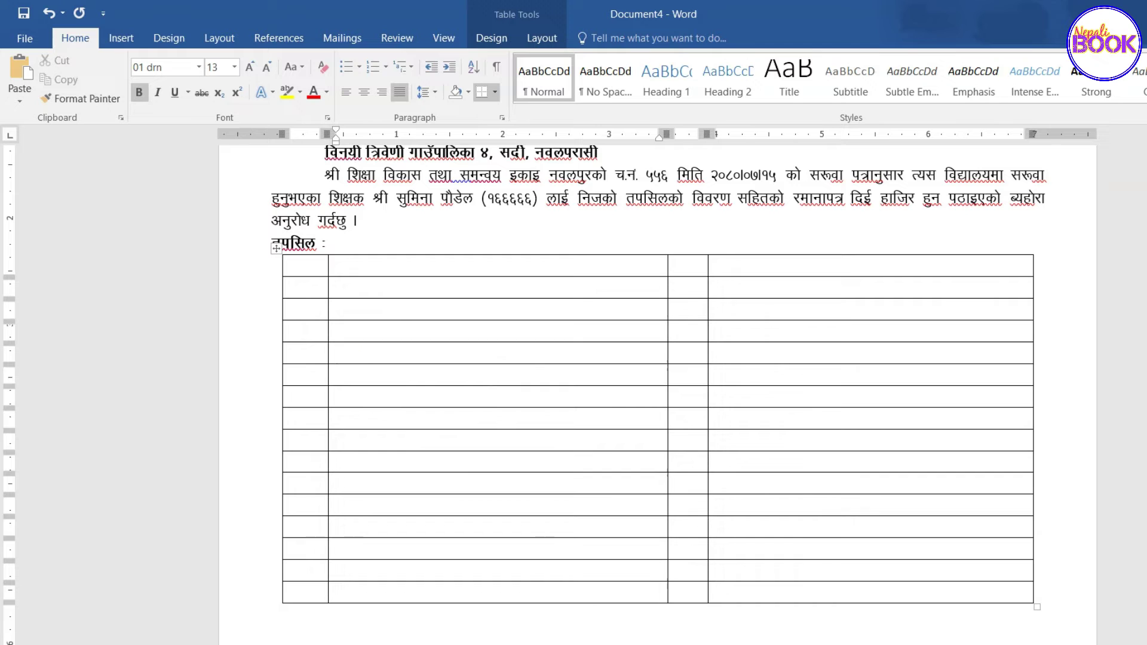
{"action": "left_click_drag", "start_coordinate": [328, 134], "coordinate": [322, 134]}
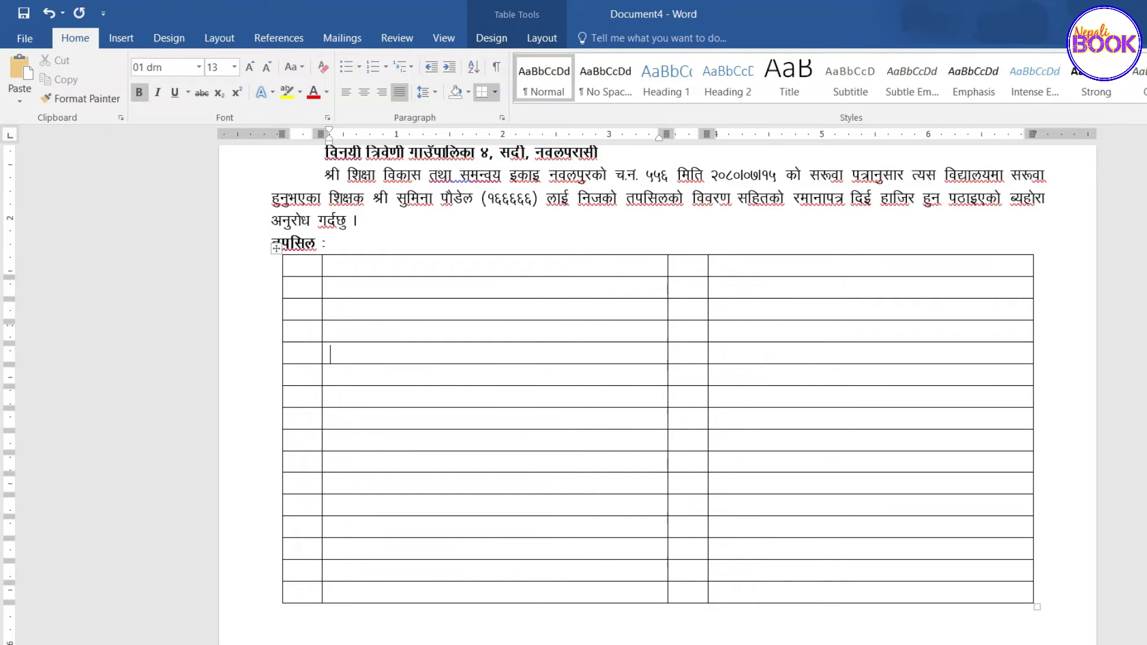
- Select the upper cells of the second and fourth columns, ending in row 2 of column four
{"action": "left_click_drag", "start_coordinate": [304, 268], "coordinate": [293, 409]}
{"action": "left_click_drag", "start_coordinate": [435, 269], "coordinate": [454, 481]}
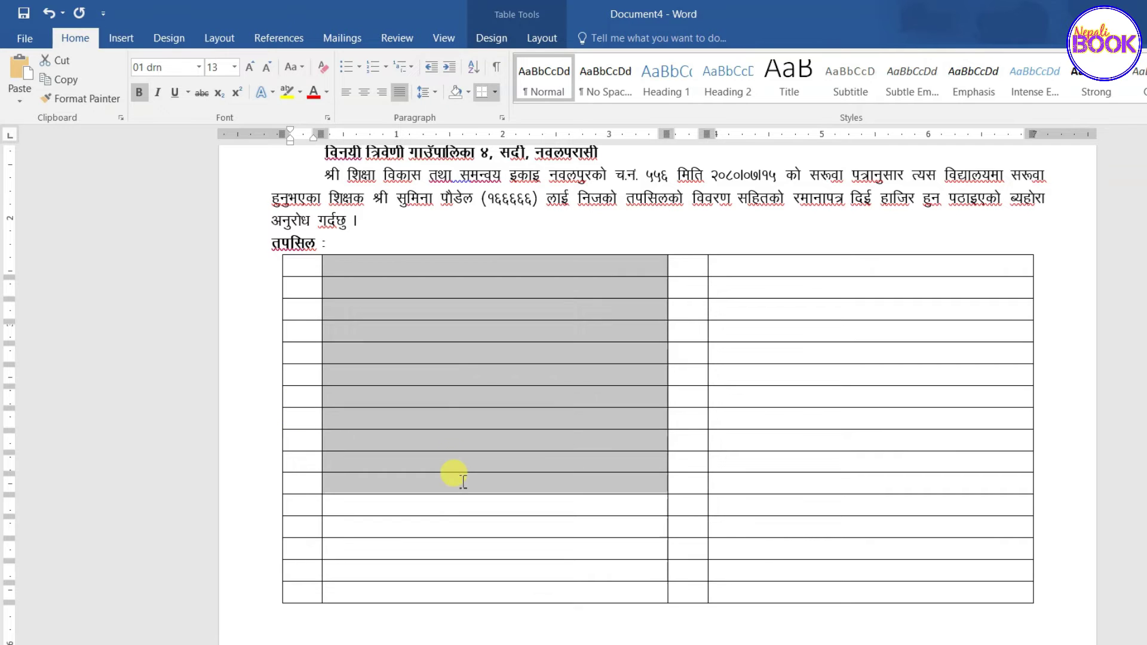
{"action": "left_click_drag", "start_coordinate": [687, 263], "coordinate": [691, 472]}
{"action": "mouse_move", "coordinate": [826, 268]}
{"action": "left_mouse_down"}
{"action": "mouse_move", "coordinate": [839, 367]}
{"action": "mouse_move", "coordinate": [833, 478]}
{"action": "left_mouse_up"}
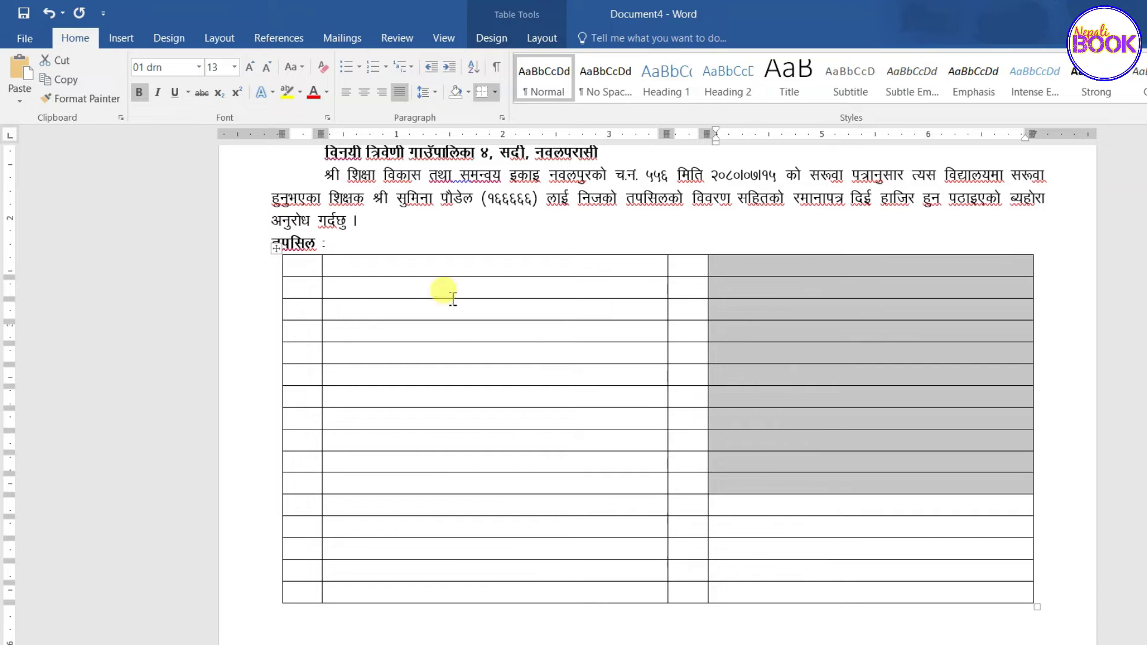
{"action": "left_click", "coordinate": [350, 283]}
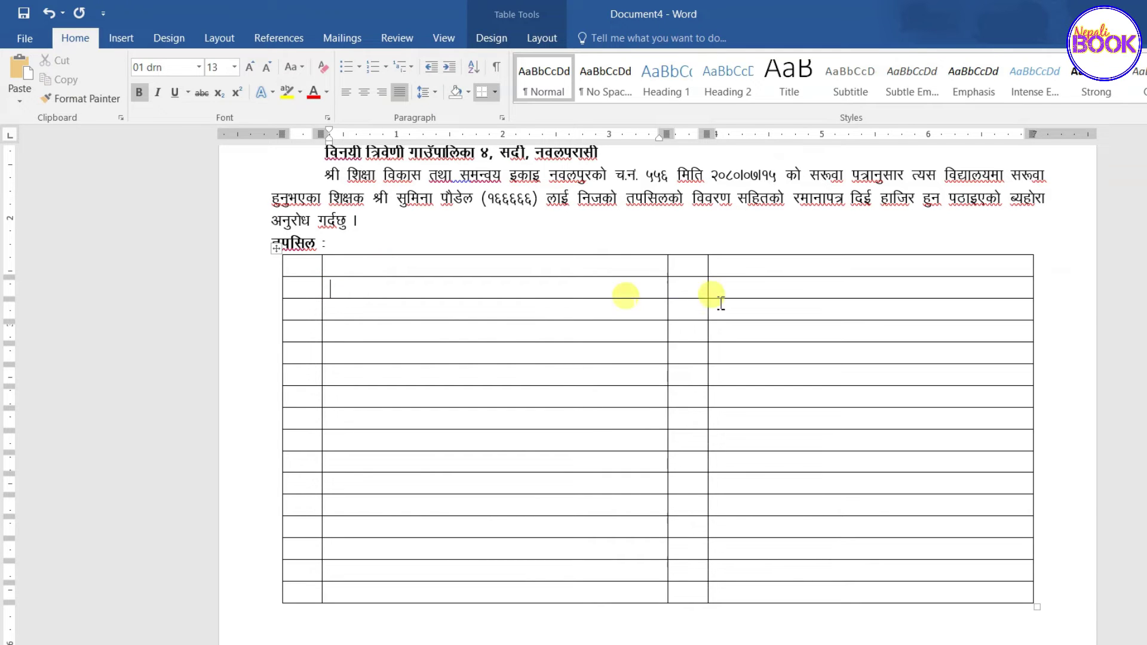
{"action": "left_click", "coordinate": [768, 293]}
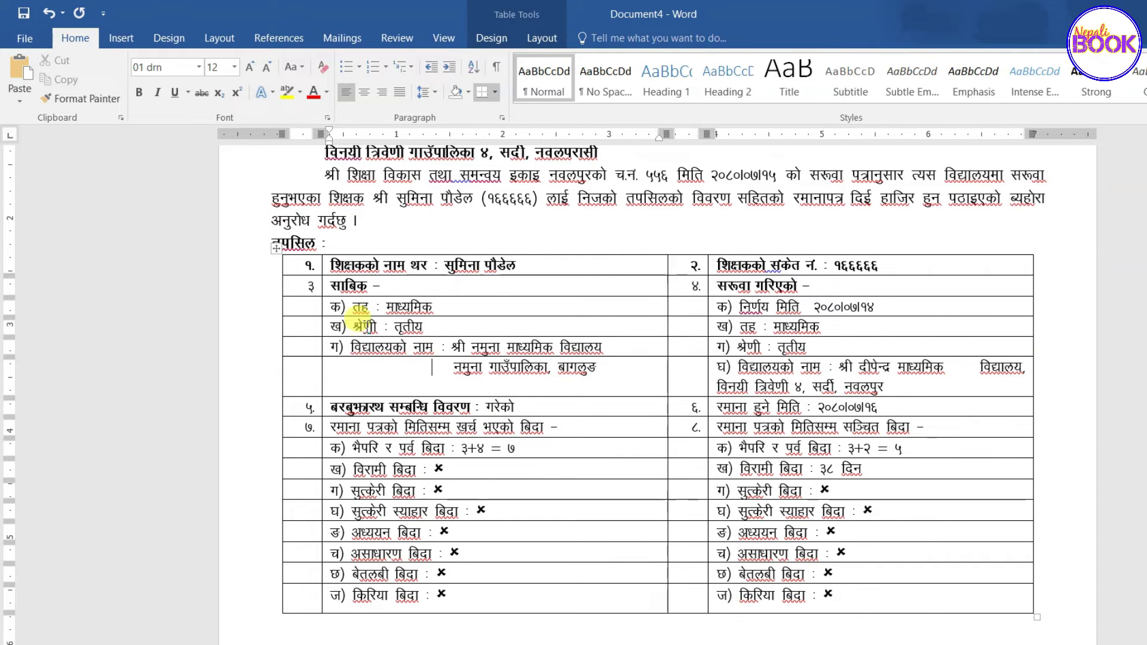
- Select the cells of the left, second and right columns of the details table in turn
{"action": "left_click_drag", "start_coordinate": [301, 266], "coordinate": [302, 490]}
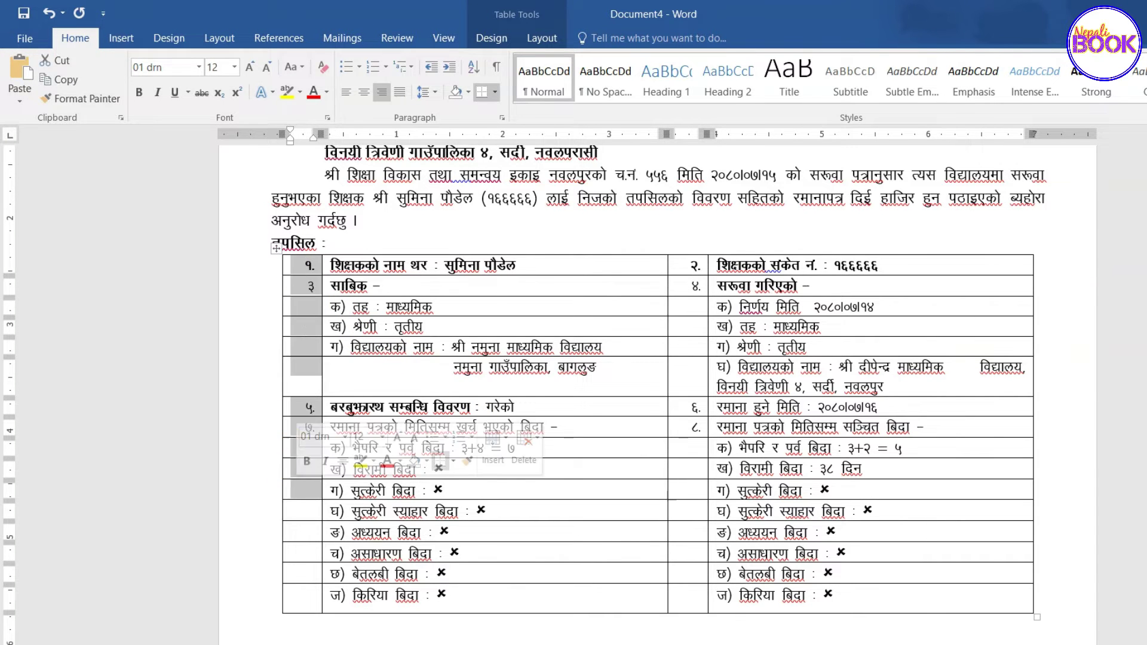
{"action": "mouse_move", "coordinate": [346, 264]}
{"action": "left_mouse_down"}
{"action": "mouse_move", "coordinate": [423, 292]}
{"action": "mouse_move", "coordinate": [504, 596]}
{"action": "left_mouse_up"}
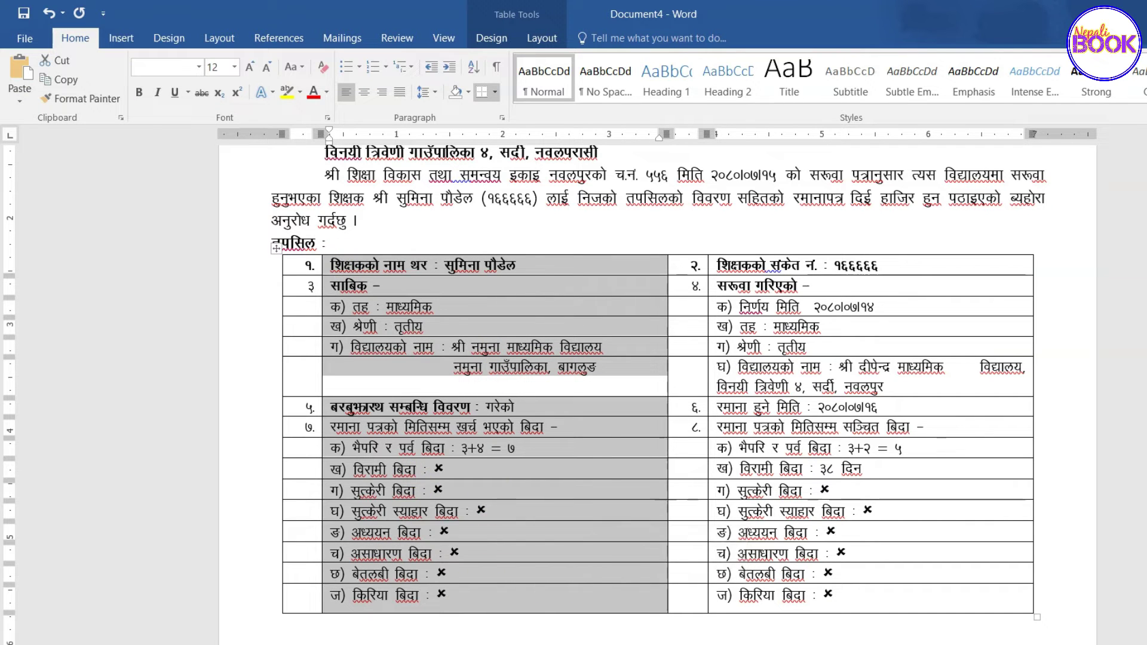
{"action": "left_click", "coordinate": [424, 428]}
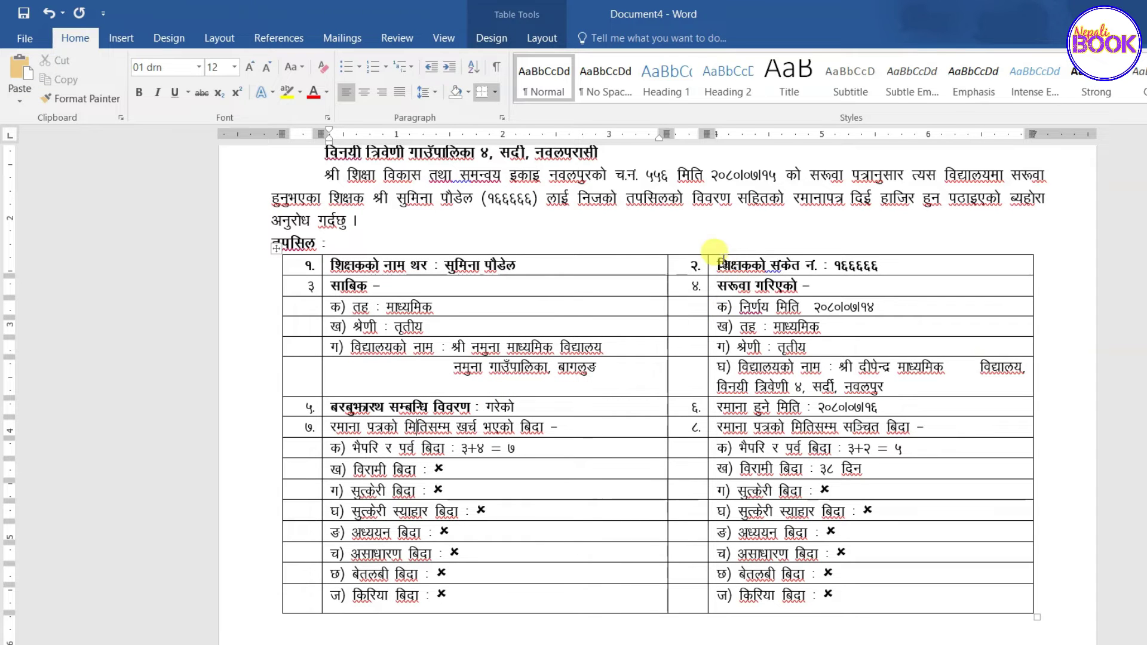
{"action": "left_click_drag", "start_coordinate": [715, 251], "coordinate": [761, 408]}
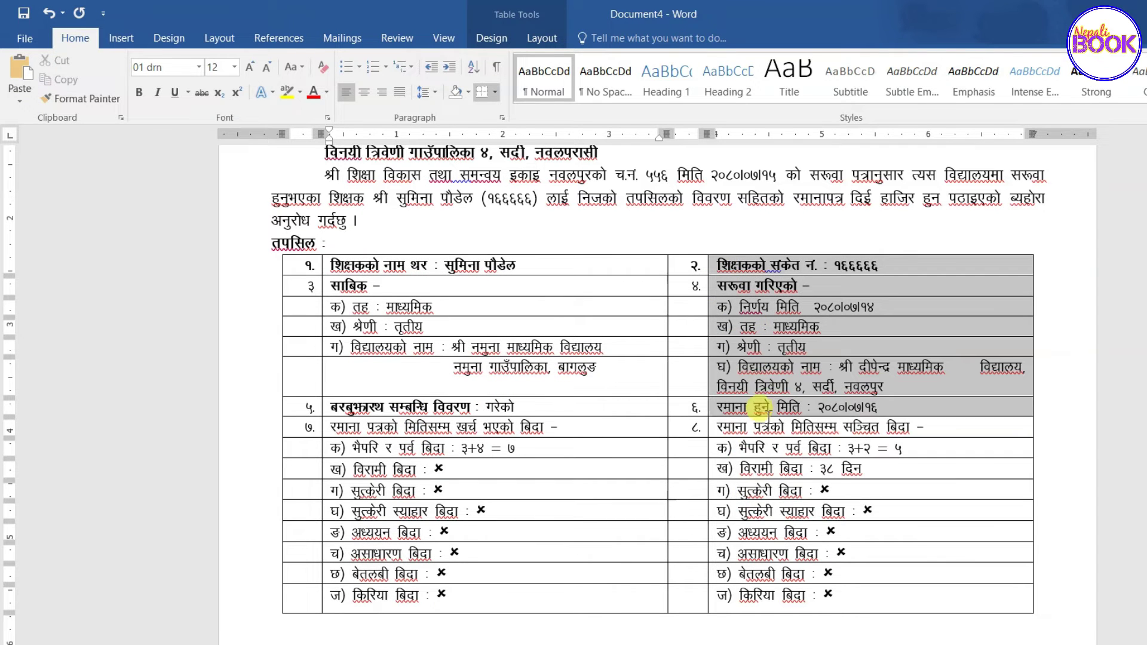
{"action": "left_click_drag", "start_coordinate": [761, 408], "coordinate": [761, 595]}
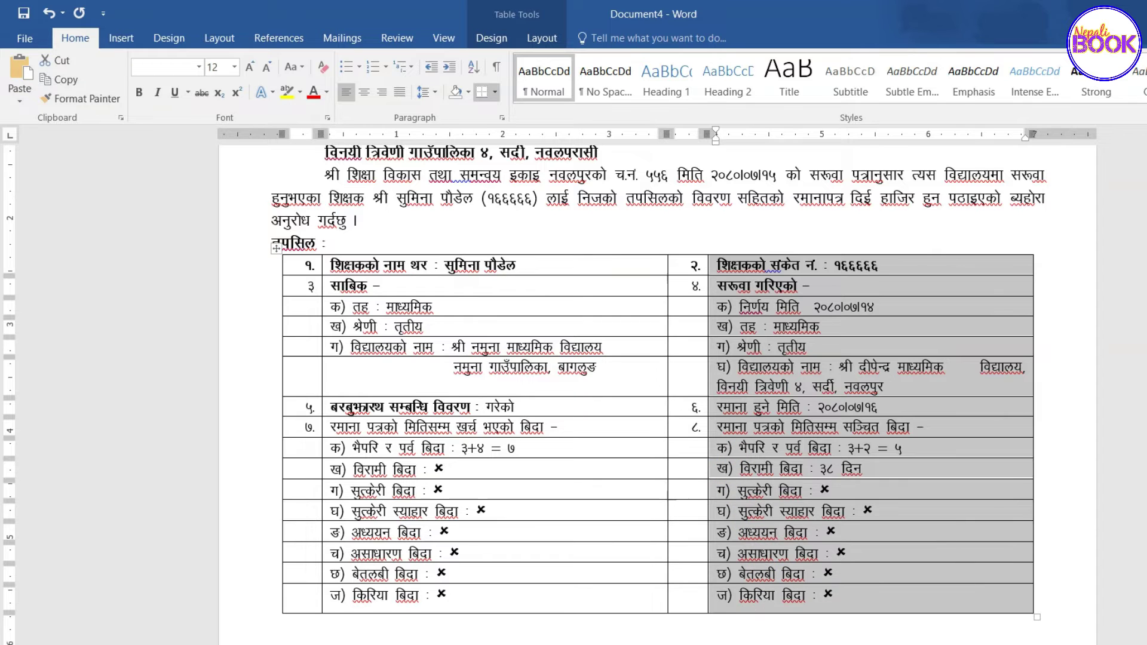
{"action": "left_click", "coordinate": [779, 407]}
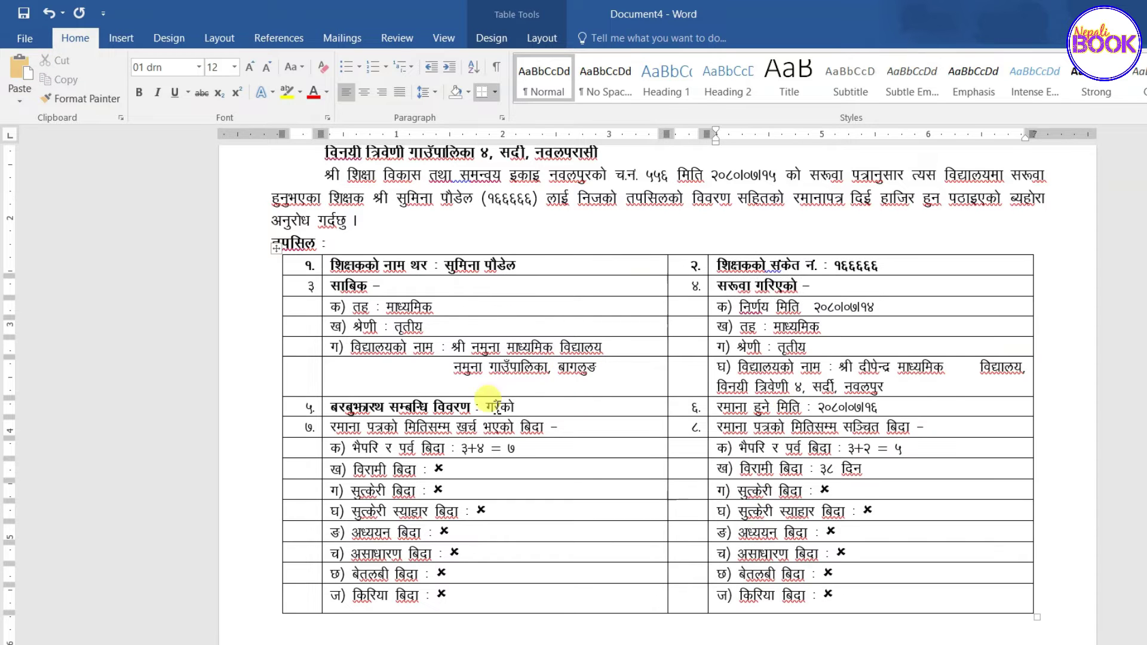
- Add a new empty row below the final leave-balance entries
{"action": "scroll", "coordinate": [448, 328], "scroll_direction": "down", "scroll_amount": 3}
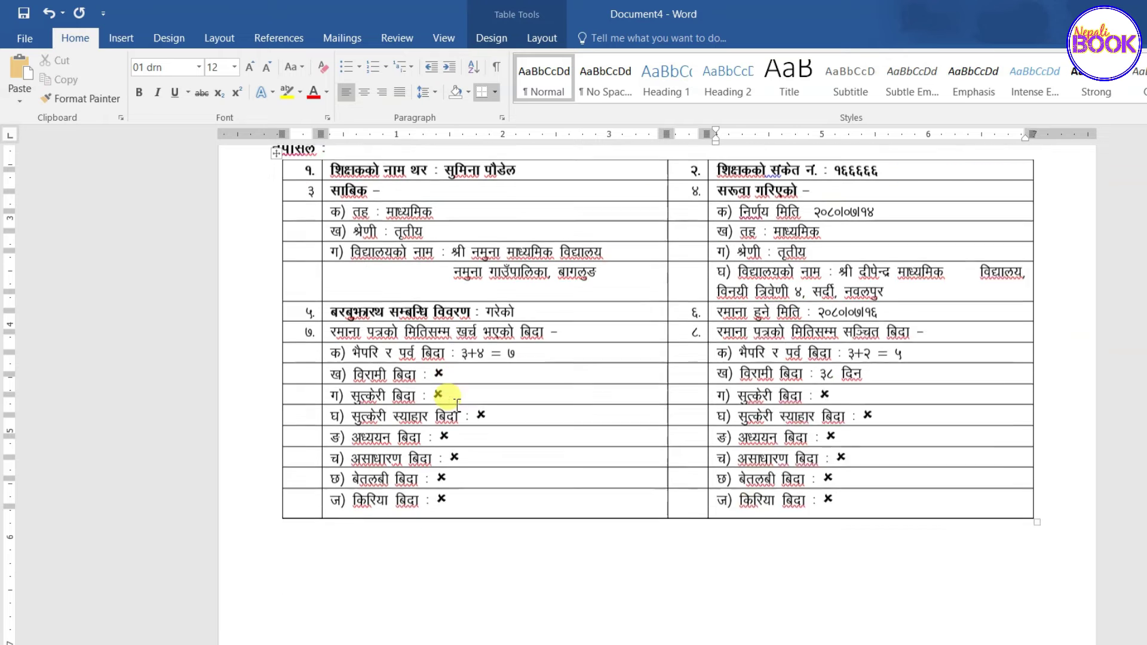
{"action": "scroll", "coordinate": [598, 394], "scroll_direction": "up", "scroll_amount": 2}
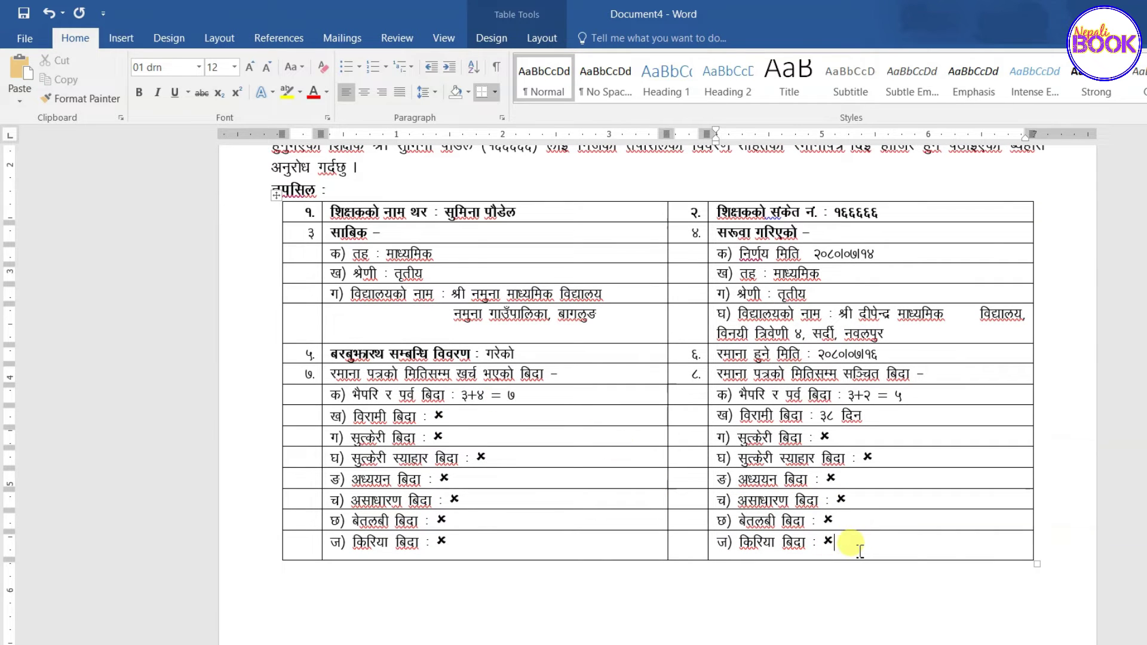
{"action": "scroll", "coordinate": [478, 568], "scroll_direction": "down", "scroll_amount": 2}
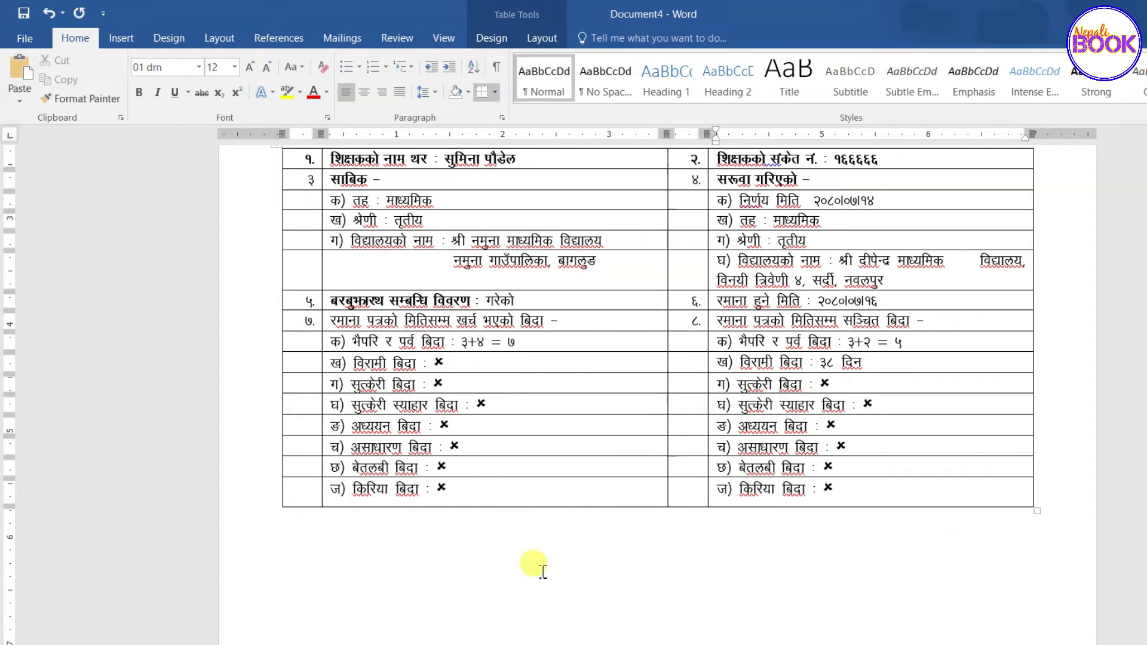
{"action": "left_click", "coordinate": [864, 502]}
{"action": "left_click", "coordinate": [820, 495]}
{"action": "left_click", "coordinate": [842, 496]}
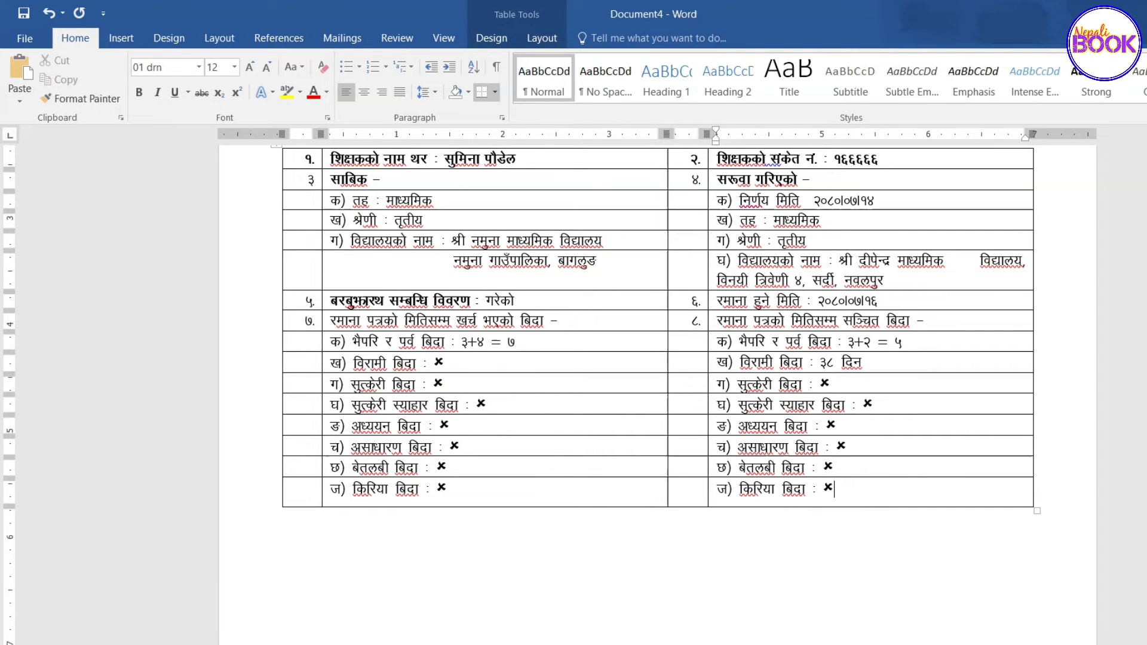
{"action": "left_click", "coordinate": [851, 497]}
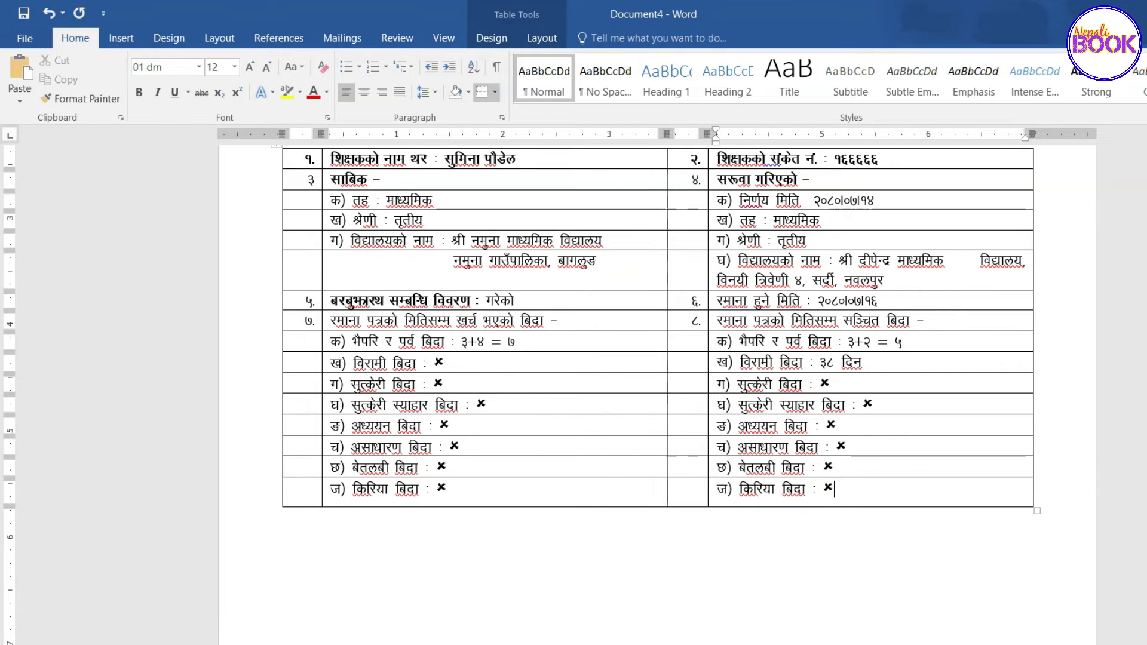
{"action": "left_click", "coordinate": [920, 495]}
{"action": "key", "text": "Tab"}
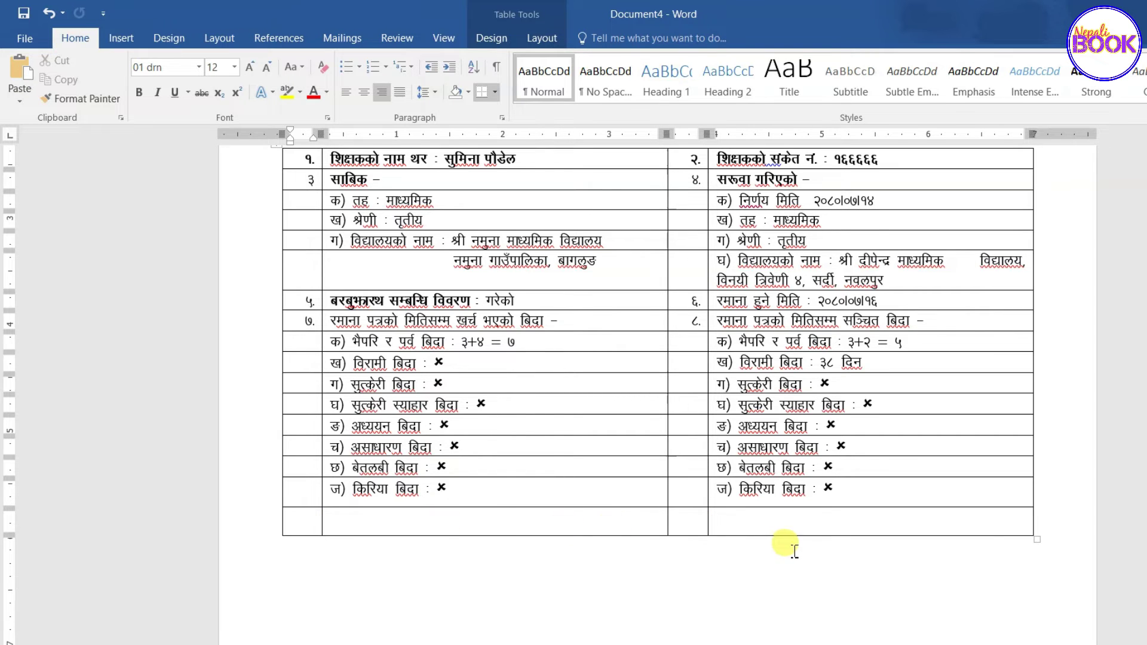
- Select the three right-hand cells of the empty bottom row and show the Table Tools Layout options
{"action": "left_click", "coordinate": [403, 517]}
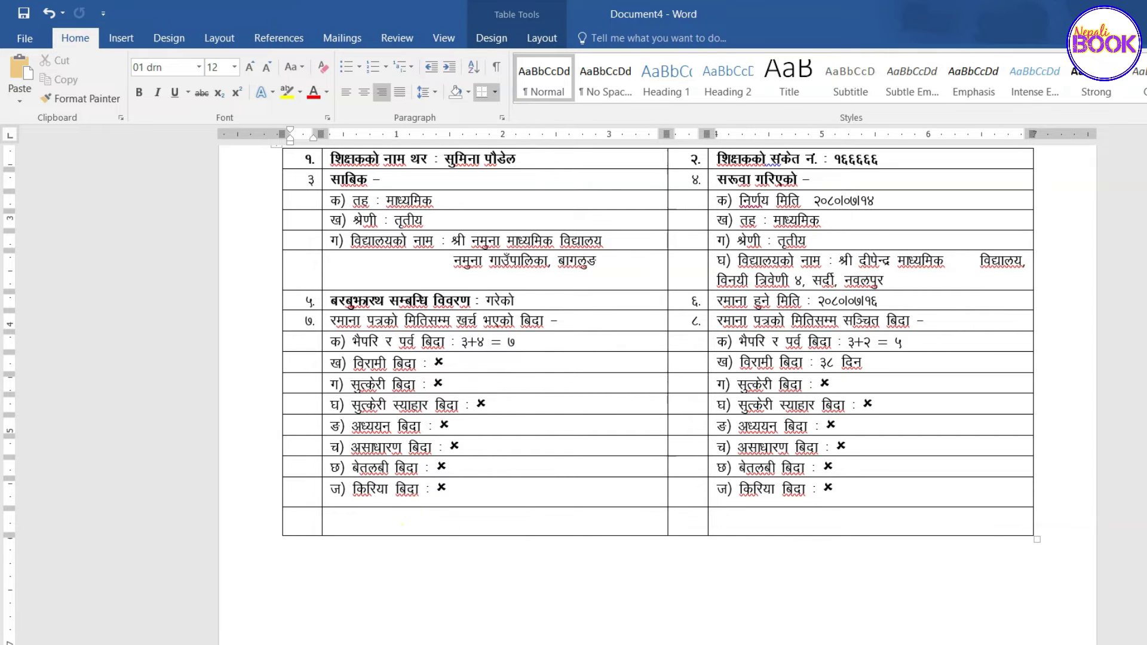
{"action": "left_click", "coordinate": [300, 523]}
{"action": "mouse_move", "coordinate": [371, 526]}
{"action": "left_mouse_down"}
{"action": "mouse_move", "coordinate": [671, 518]}
{"action": "mouse_move", "coordinate": [879, 530]}
{"action": "left_mouse_up"}
{"action": "left_click", "coordinate": [704, 519]}
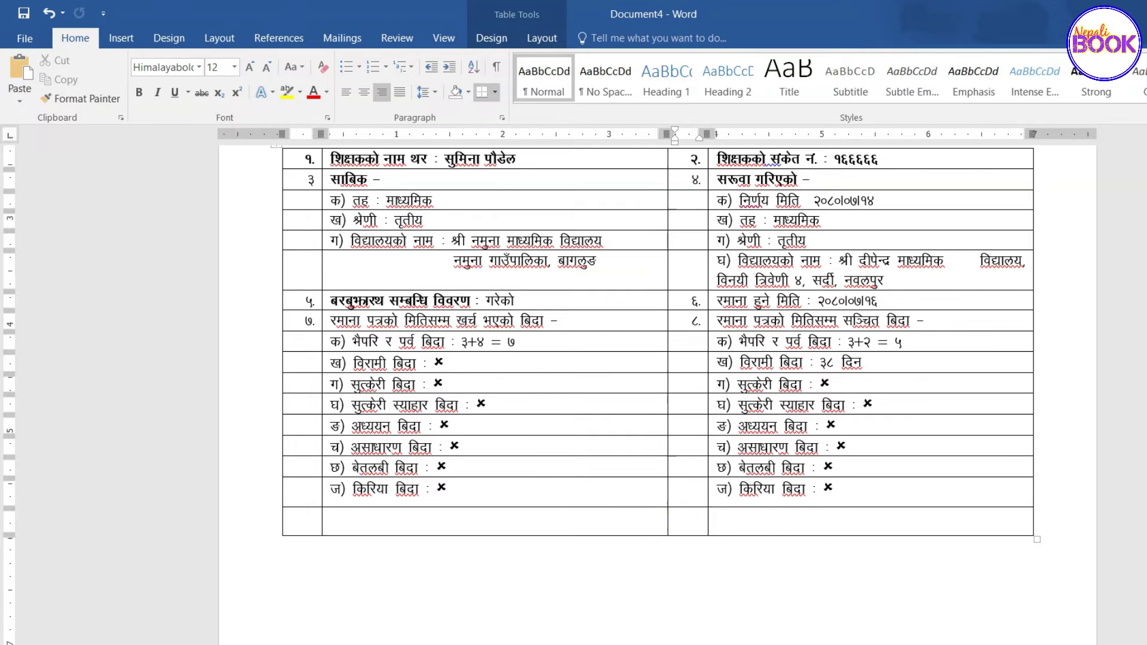
{"action": "left_click_drag", "start_coordinate": [451, 533], "coordinate": [709, 533]}
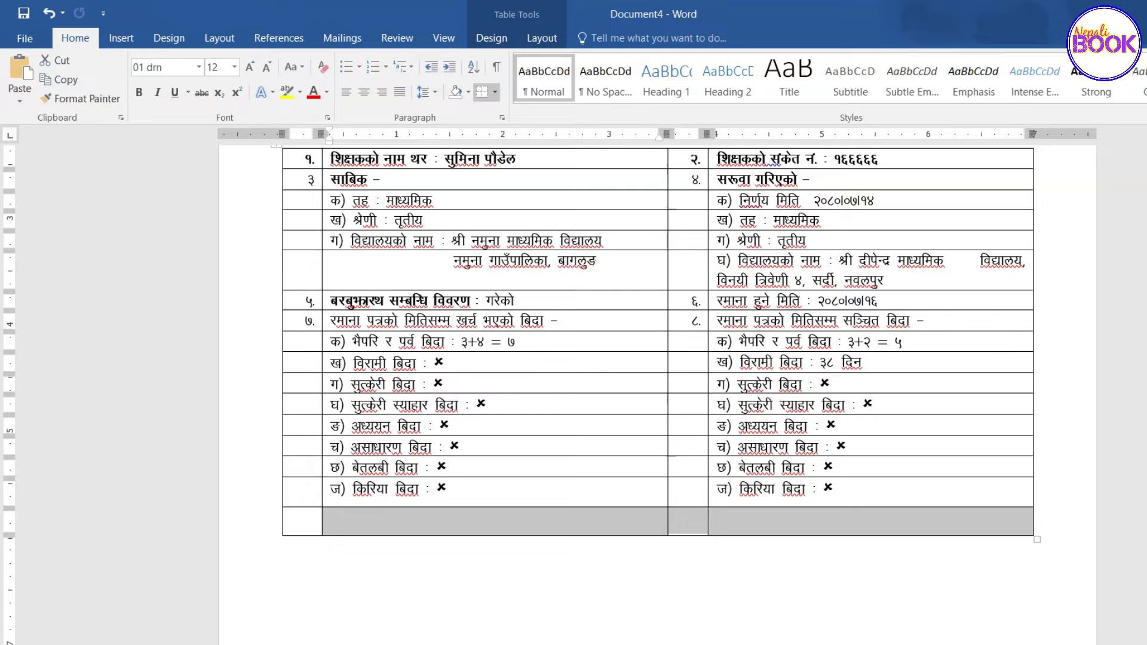
{"action": "left_click", "coordinate": [382, 518]}
{"action": "left_click_drag", "start_coordinate": [307, 454], "coordinate": [858, 468]}
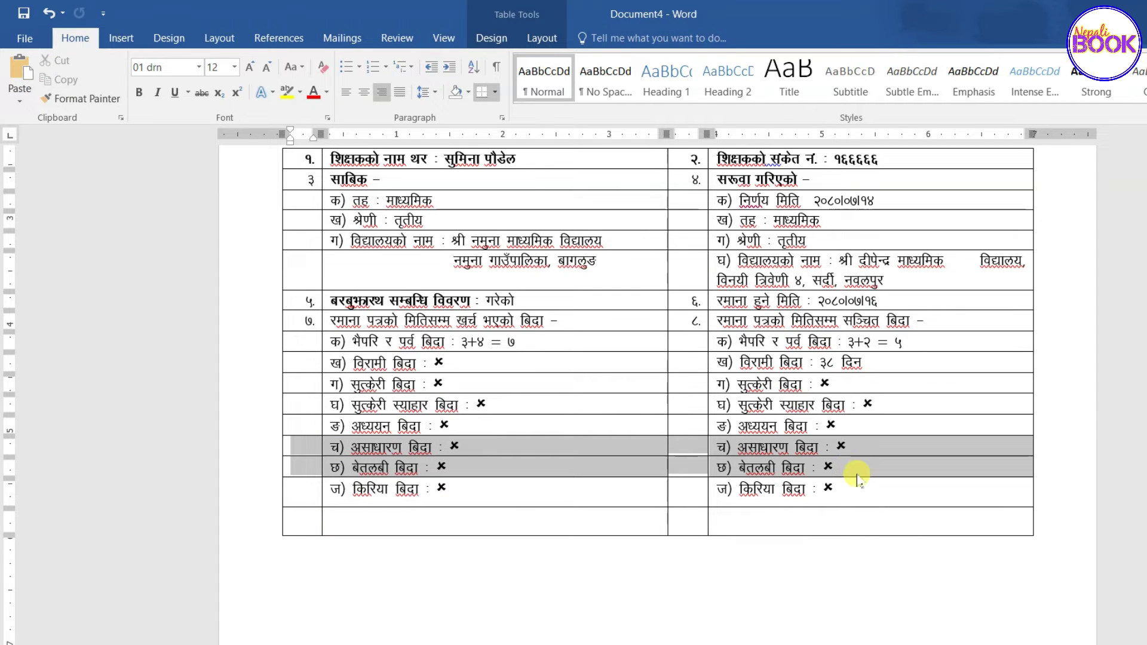
{"action": "left_click_drag", "start_coordinate": [315, 517], "coordinate": [836, 528]}
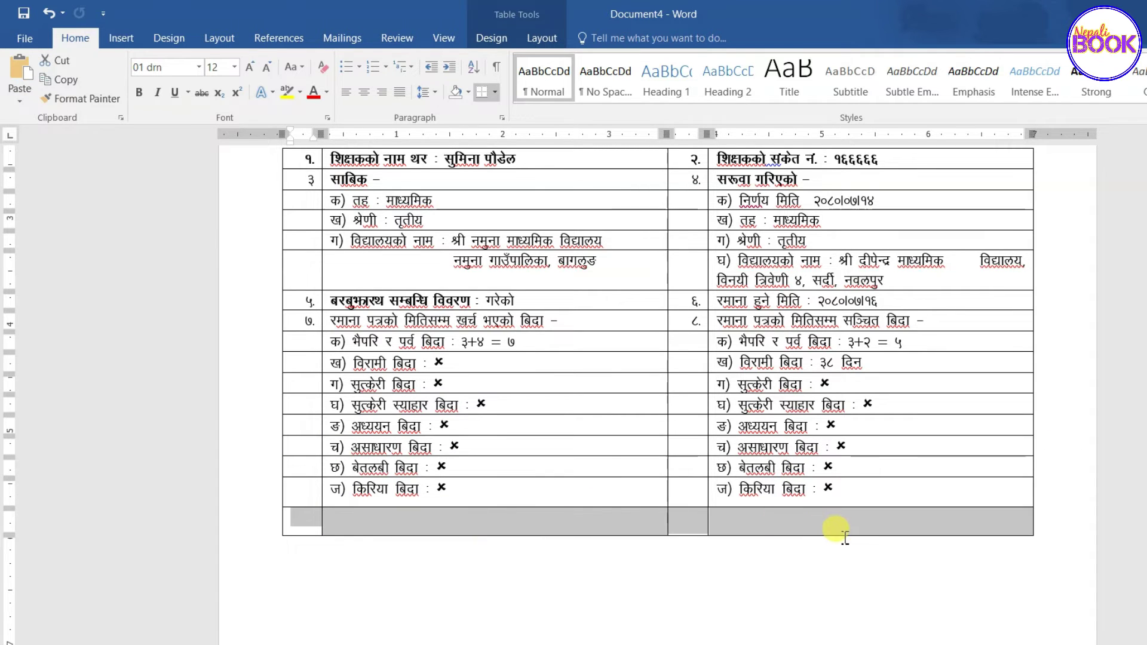
{"action": "left_click", "coordinate": [384, 520]}
{"action": "left_click", "coordinate": [371, 524]}
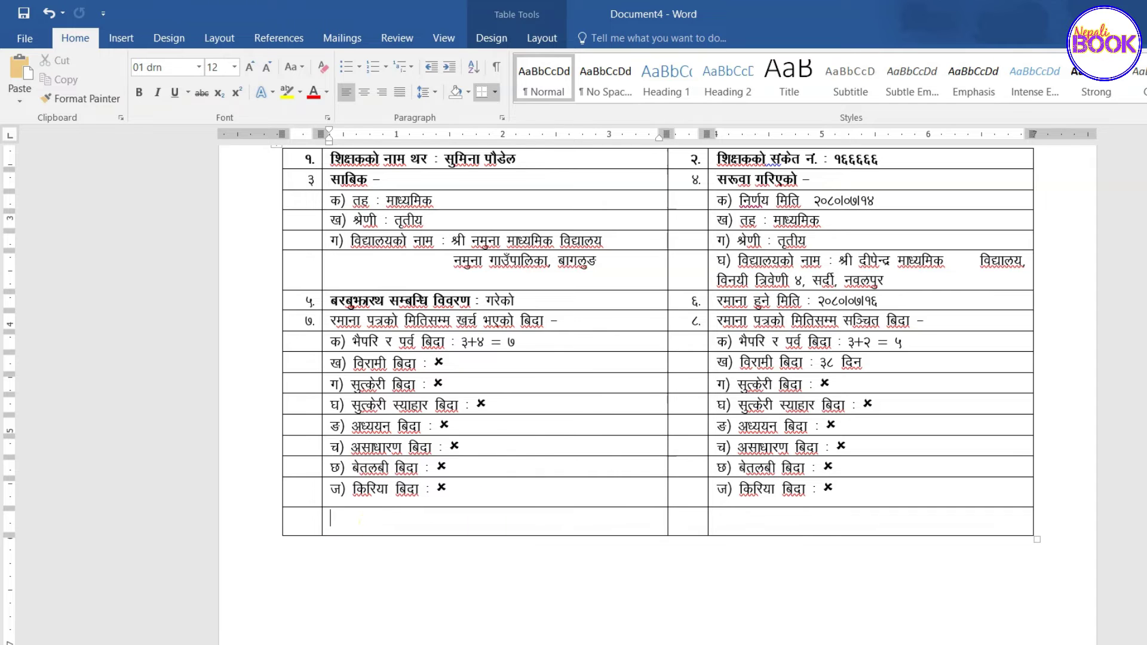
{"action": "left_click_drag", "start_coordinate": [519, 525], "coordinate": [814, 525]}
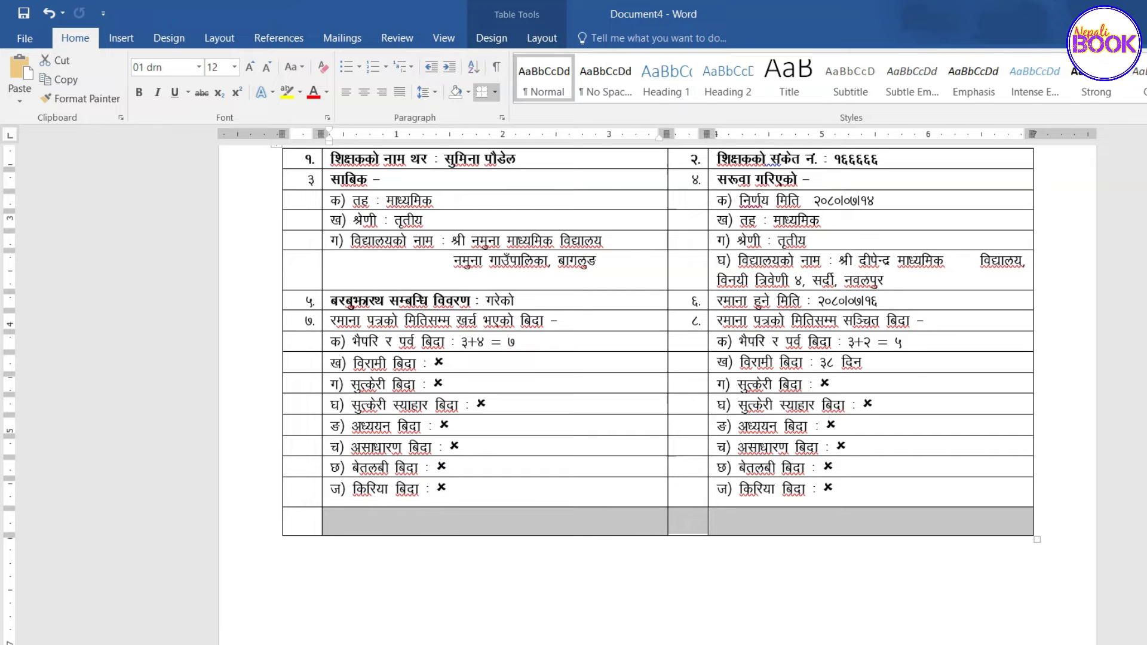
{"action": "left_click", "coordinate": [492, 39]}
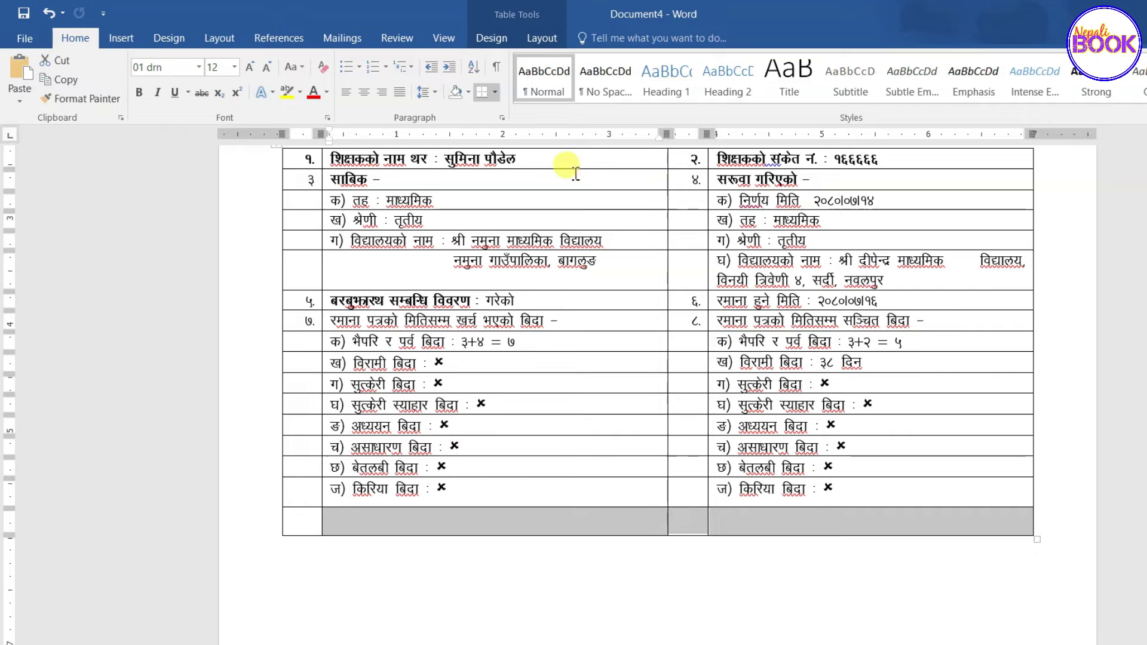
{"action": "left_click", "coordinate": [542, 39]}
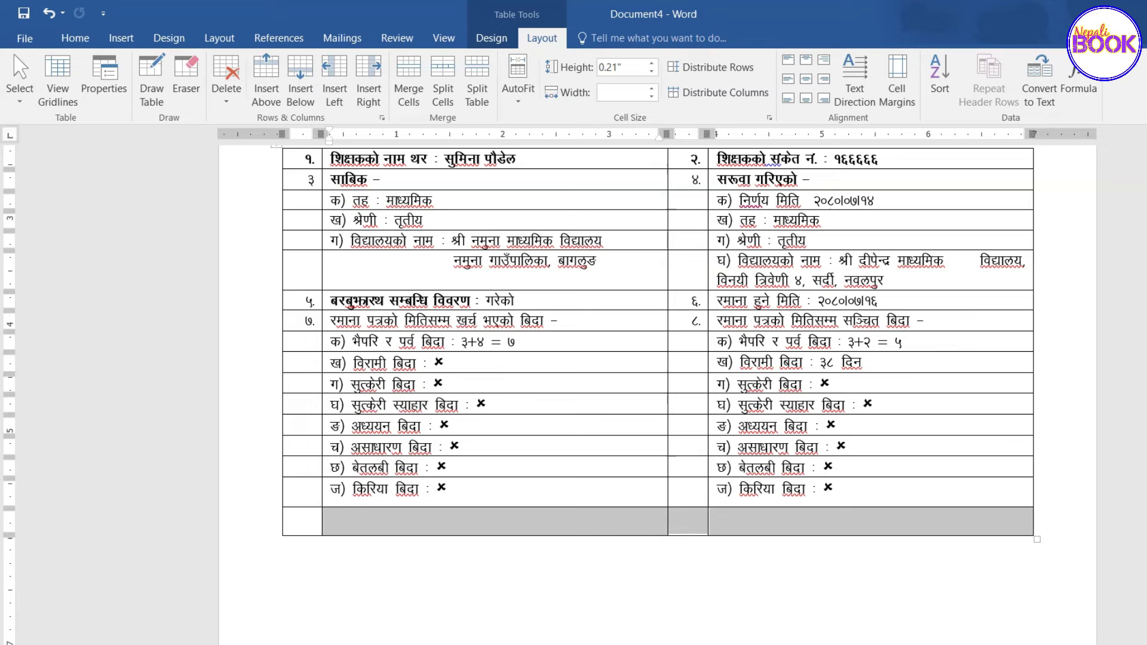
- Merge the bottom row's right cells into one and add four more empty rows beneath
{"action": "left_click", "coordinate": [409, 81]}
{"action": "left_click", "coordinate": [418, 525]}
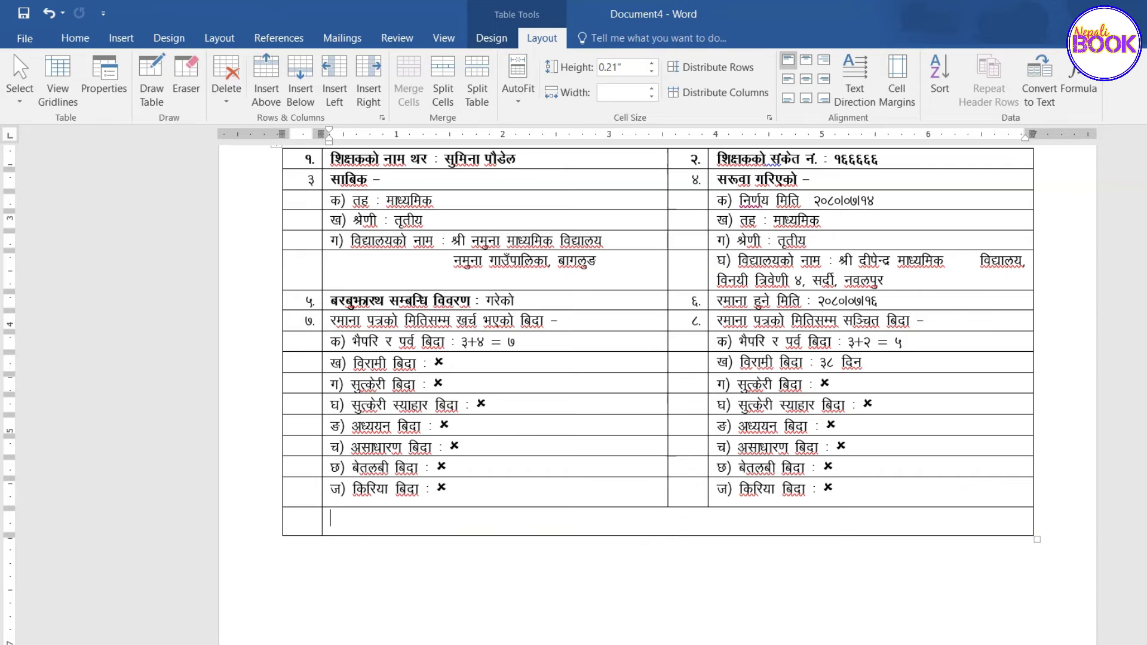
{"action": "key", "text": "Tab"}
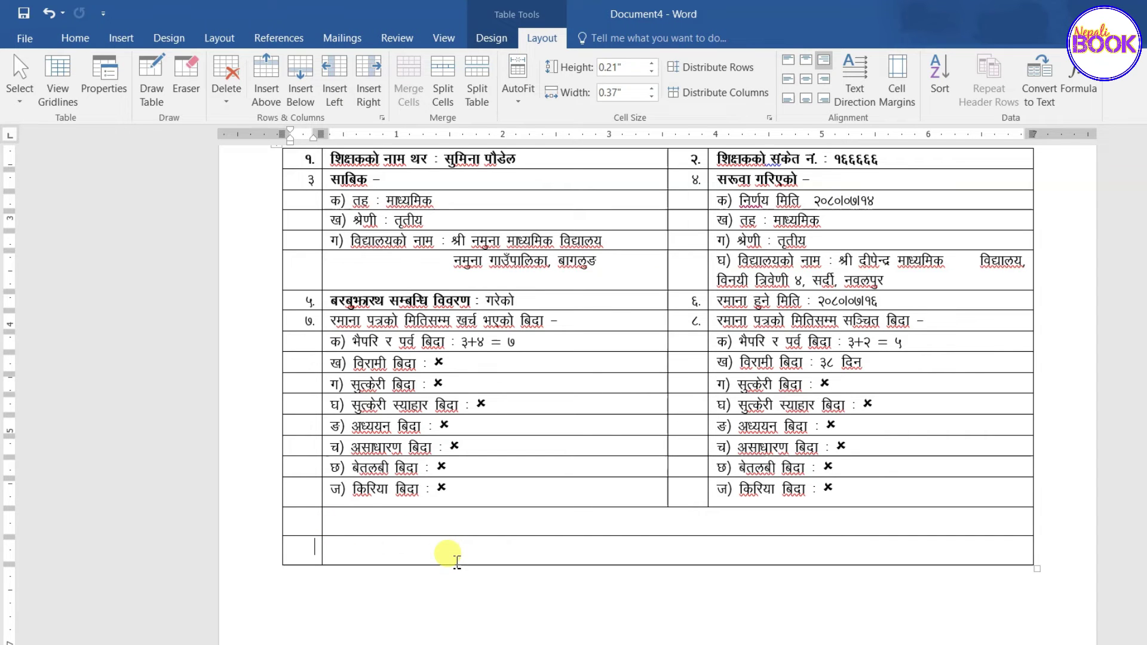
{"action": "key", "text": "Tab"}
{"action": "key", "text": "Tab"}
{"action": "key", "text": "Tab"}
{"action": "key", "text": "Tab"}
{"action": "key", "text": "Tab"}
{"action": "key", "text": "Tab"}
{"action": "scroll", "coordinate": [406, 577], "scroll_direction": "down", "scroll_amount": 2}
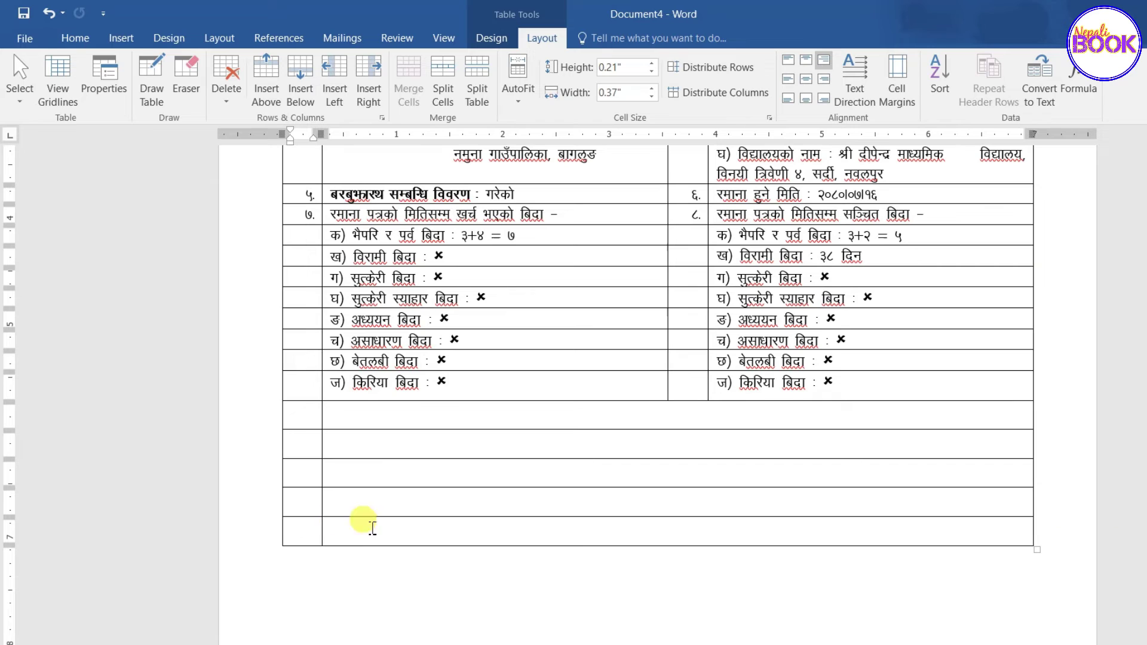
{"action": "left_click", "coordinate": [338, 414]}
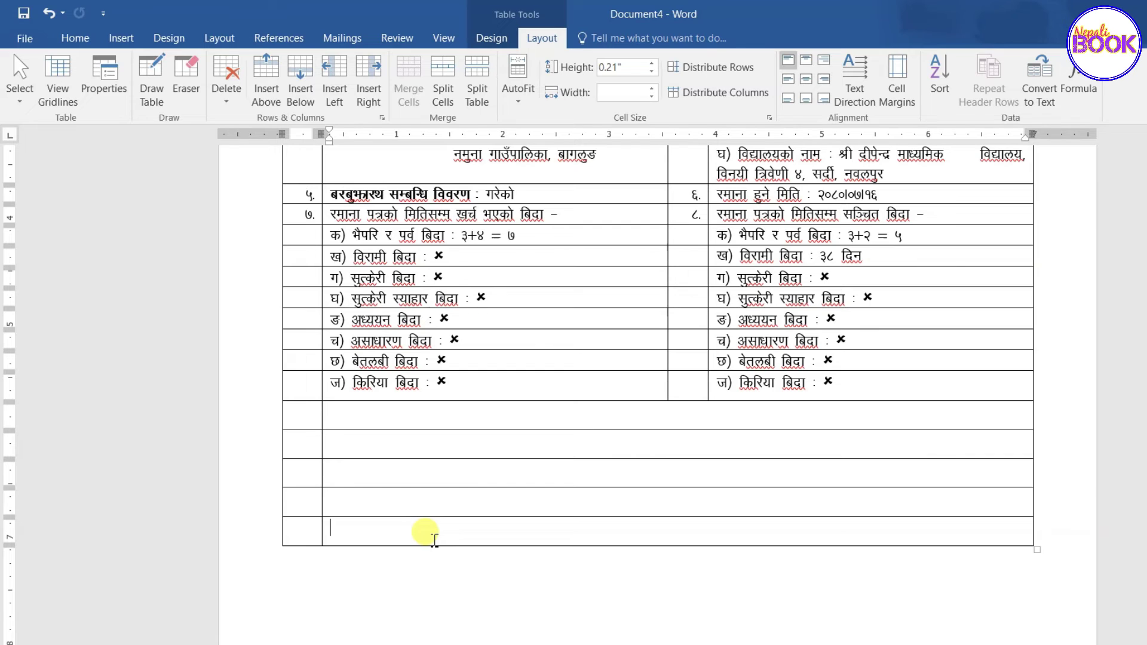
{"action": "key", "text": "Tab"}
{"action": "key", "text": "Tab"}
{"action": "key", "text": "Tab"}
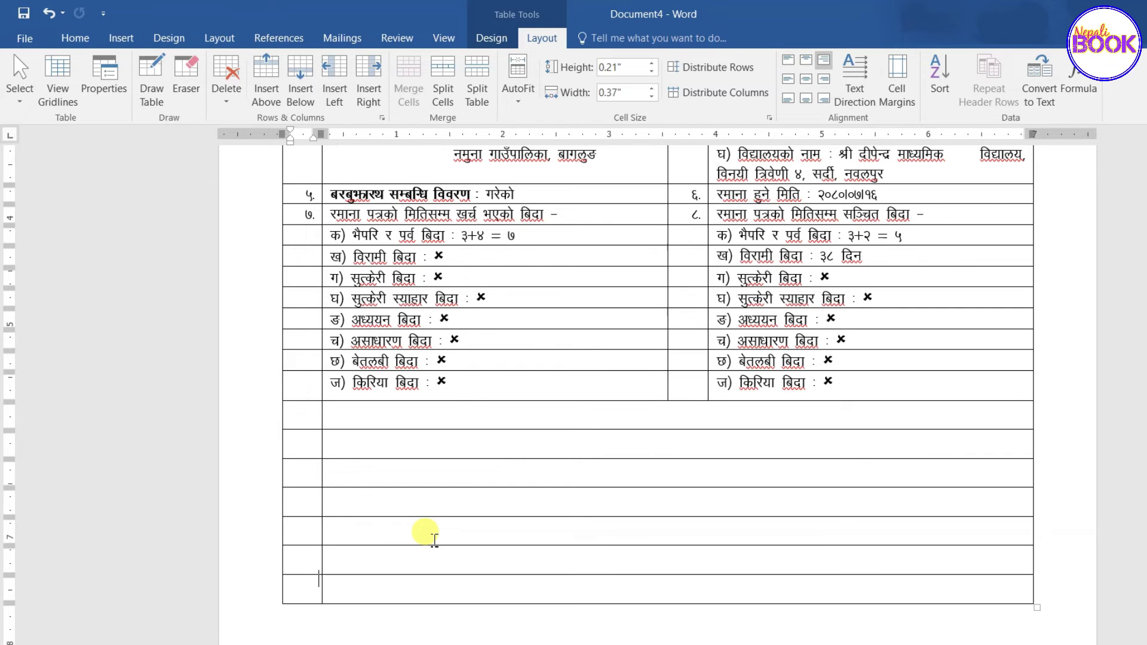
{"action": "key", "text": "Tab"}
{"action": "key", "text": "Tab"}
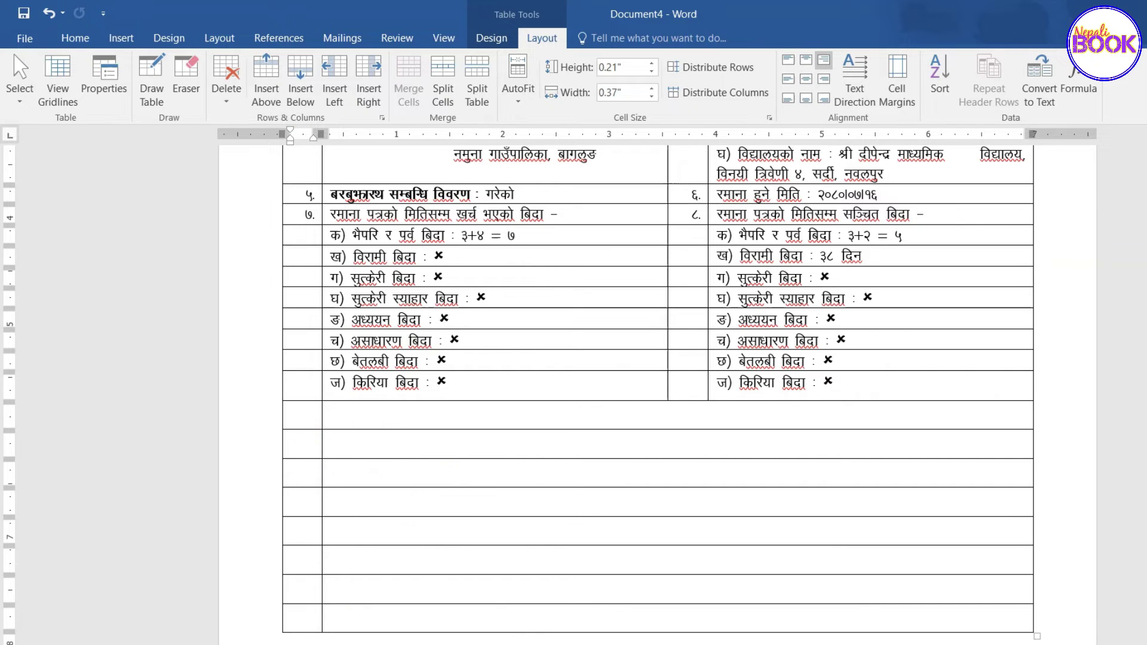
{"action": "left_click_drag", "start_coordinate": [312, 416], "coordinate": [449, 631]}
{"action": "left_click", "coordinate": [326, 484]}
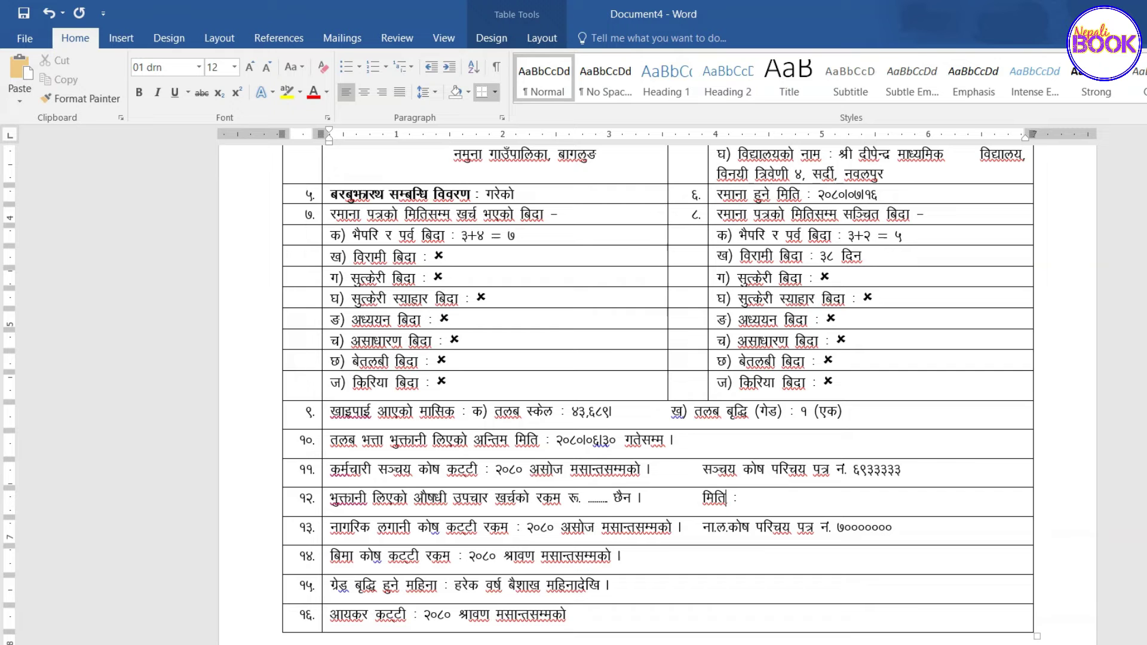
- Review the new rows 9–16 by scrolling through the details table
{"action": "left_click_drag", "start_coordinate": [310, 413], "coordinate": [415, 595]}
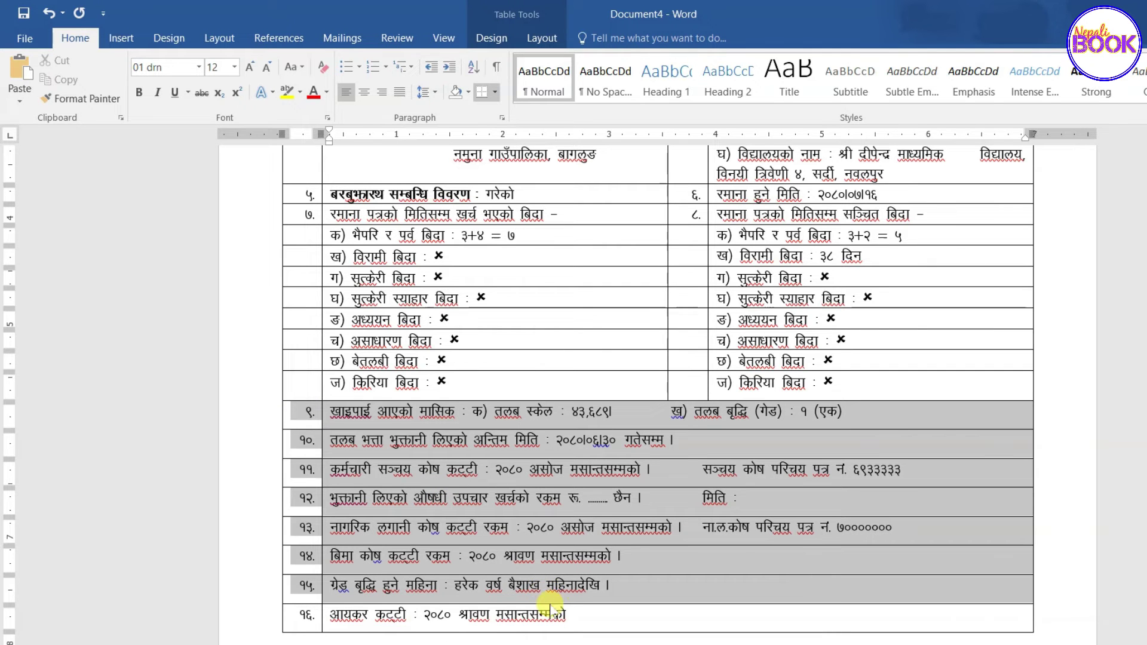
{"action": "left_click", "coordinate": [457, 616]}
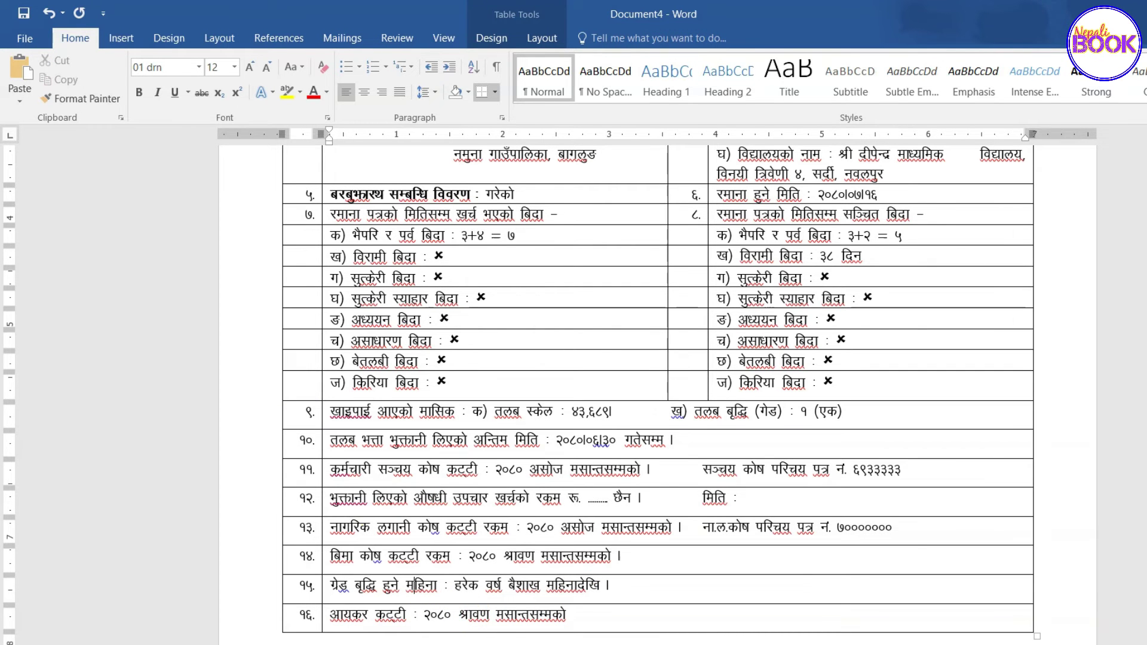
{"action": "scroll", "coordinate": [352, 534], "scroll_direction": "up", "scroll_amount": 3}
{"action": "scroll", "coordinate": [351, 534], "scroll_direction": "up", "scroll_amount": 2}
{"action": "scroll", "coordinate": [352, 535], "scroll_direction": "down", "scroll_amount": 3}
{"action": "scroll", "coordinate": [351, 533], "scroll_direction": "down", "scroll_amount": 5}
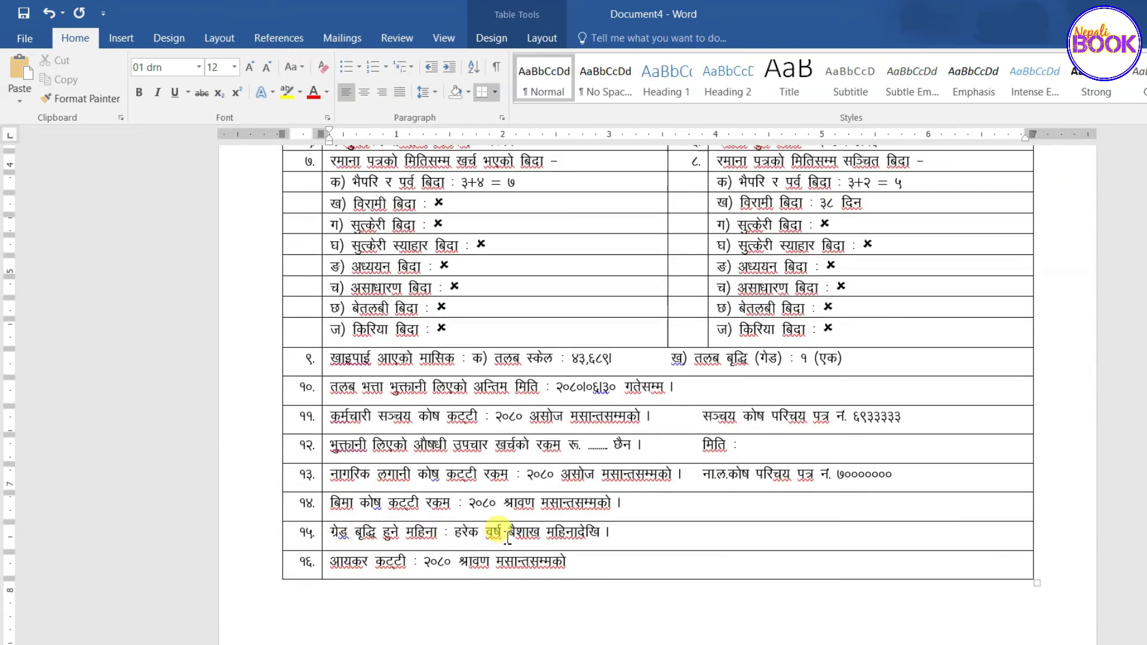
{"action": "scroll", "coordinate": [472, 520], "scroll_direction": "up", "scroll_amount": 4}
{"action": "scroll", "coordinate": [464, 511], "scroll_direction": "up", "scroll_amount": 1}
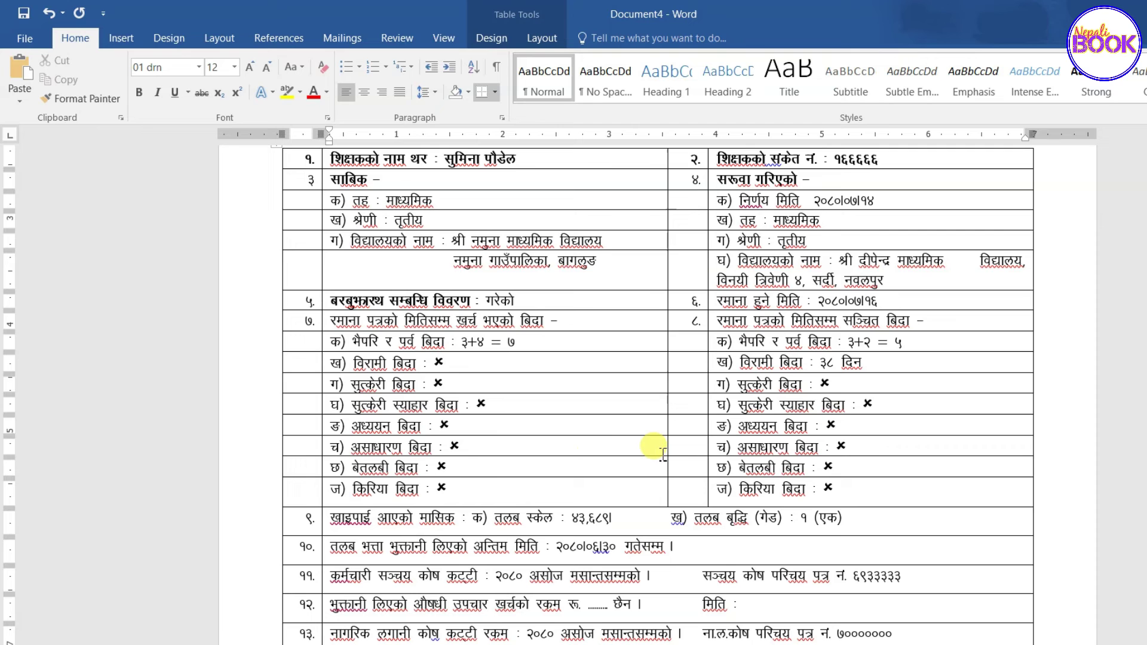
{"action": "scroll", "coordinate": [687, 457], "scroll_direction": "up", "scroll_amount": 2}
{"action": "scroll", "coordinate": [681, 466], "scroll_direction": "up", "scroll_amount": 2}
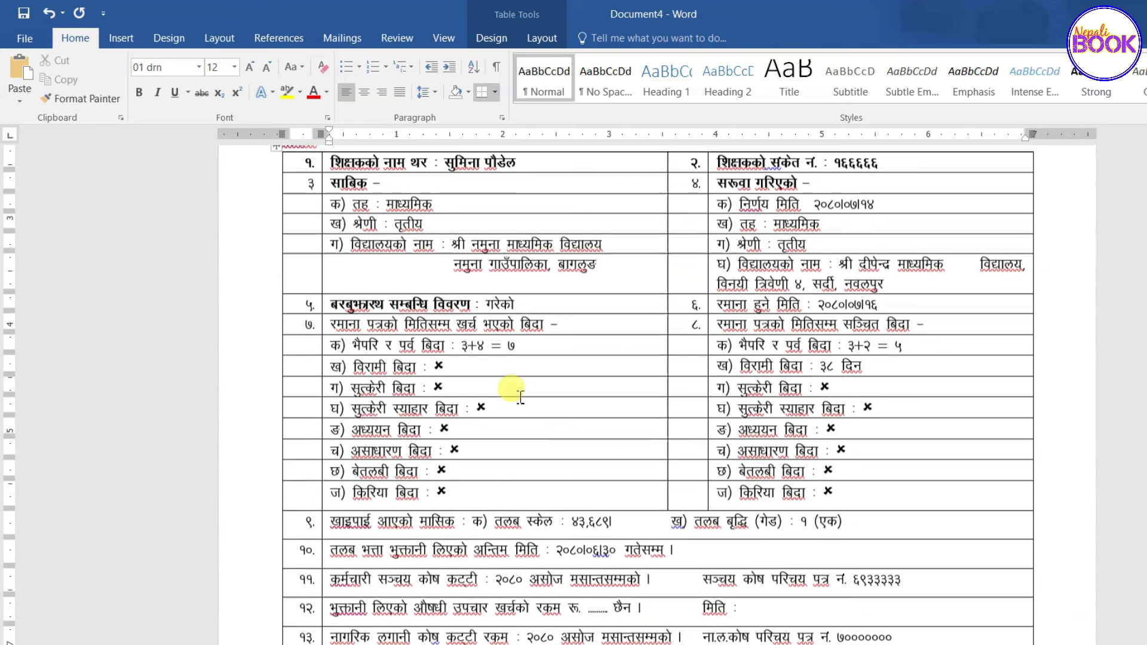
{"action": "scroll", "coordinate": [526, 320], "scroll_direction": "down", "scroll_amount": 2}
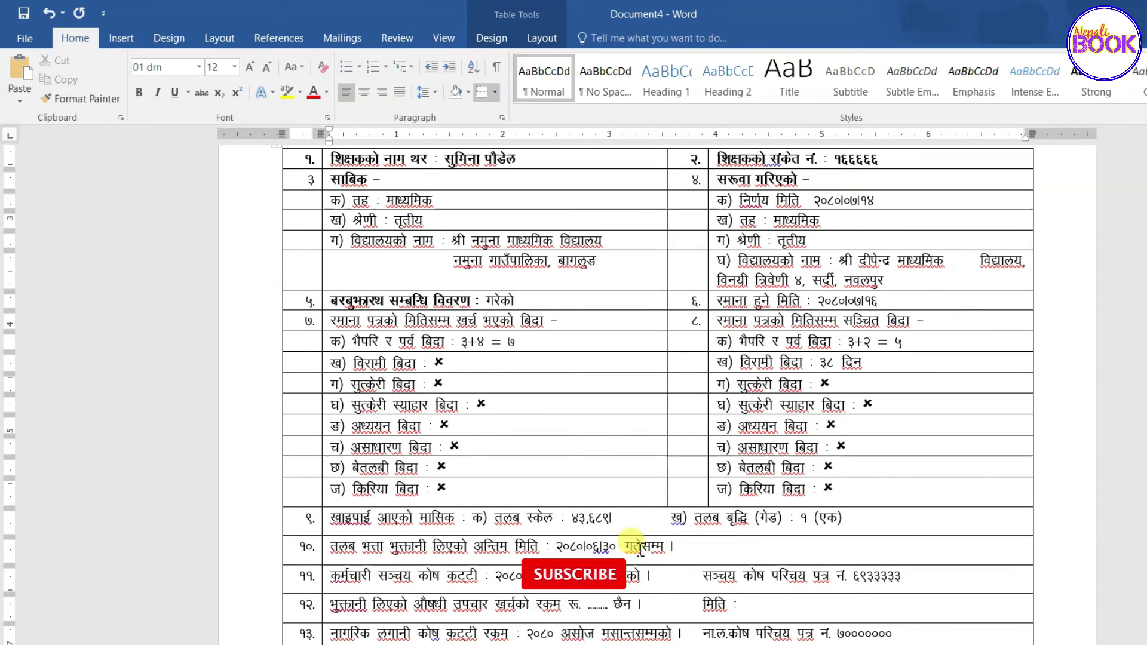
{"action": "scroll", "coordinate": [621, 565], "scroll_direction": "down", "scroll_amount": 1}
{"action": "scroll", "coordinate": [481, 534], "scroll_direction": "down", "scroll_amount": 2}
{"action": "scroll", "coordinate": [490, 538], "scroll_direction": "up", "scroll_amount": 1}
{"action": "scroll", "coordinate": [639, 513], "scroll_direction": "up", "scroll_amount": 2}
{"action": "scroll", "coordinate": [645, 513], "scroll_direction": "up", "scroll_amount": 3}
{"action": "scroll", "coordinate": [656, 519], "scroll_direction": "up", "scroll_amount": 1}
{"action": "scroll", "coordinate": [656, 520], "scroll_direction": "up", "scroll_amount": 1}
{"action": "scroll", "coordinate": [648, 440], "scroll_direction": "down", "scroll_amount": 3}
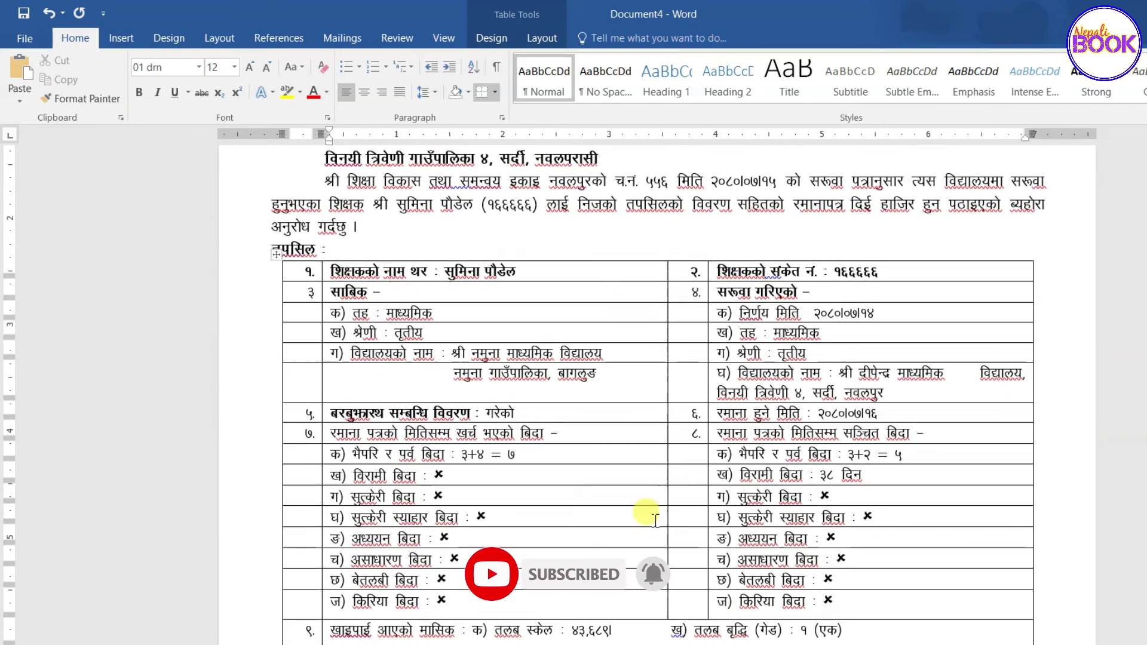
- Select the entire details table using its move handle
{"action": "left_click", "coordinate": [559, 305]}
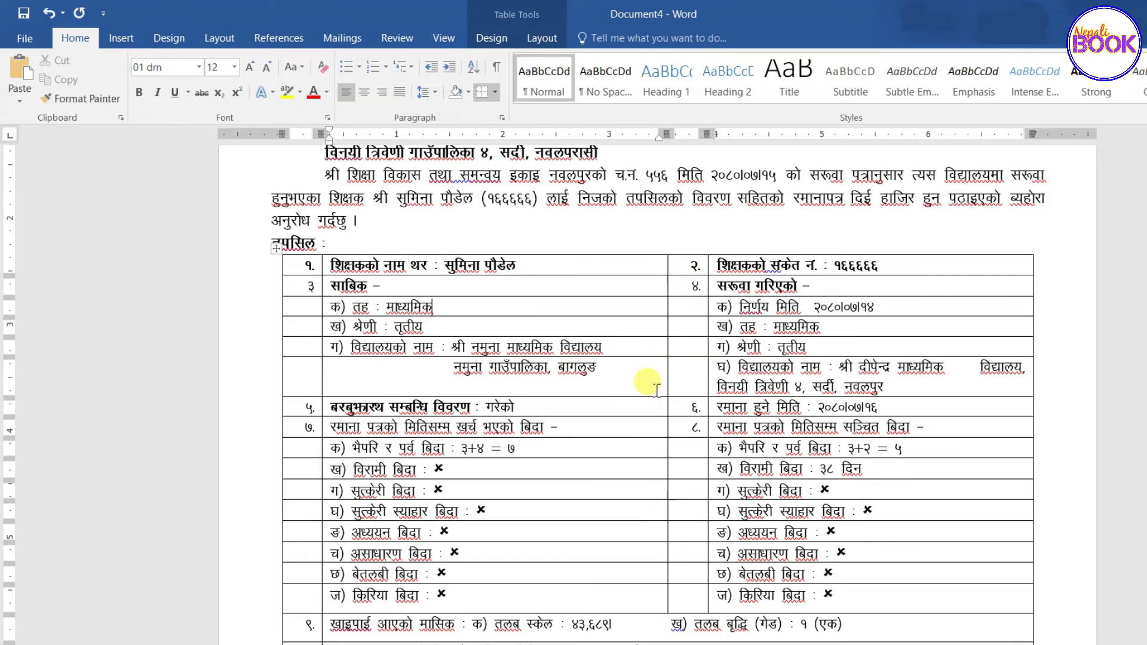
{"action": "scroll", "coordinate": [637, 475], "scroll_direction": "down", "scroll_amount": 4}
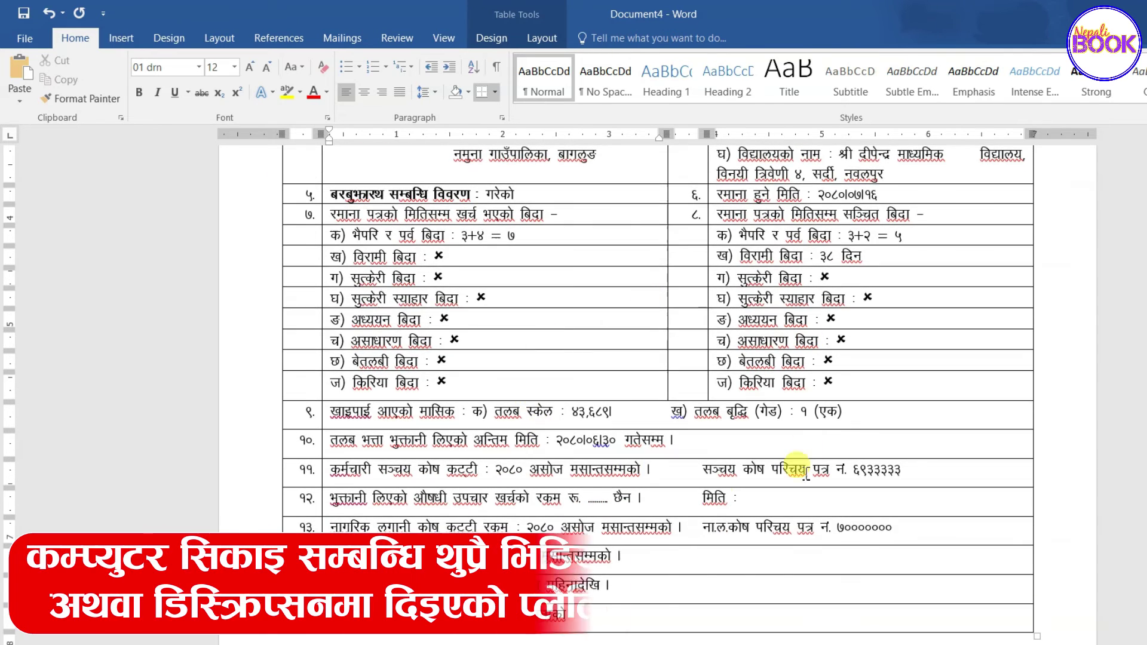
{"action": "scroll", "coordinate": [720, 513], "scroll_direction": "down", "scroll_amount": 1}
{"action": "scroll", "coordinate": [657, 520], "scroll_direction": "up", "scroll_amount": 2}
{"action": "scroll", "coordinate": [580, 531], "scroll_direction": "up", "scroll_amount": 2}
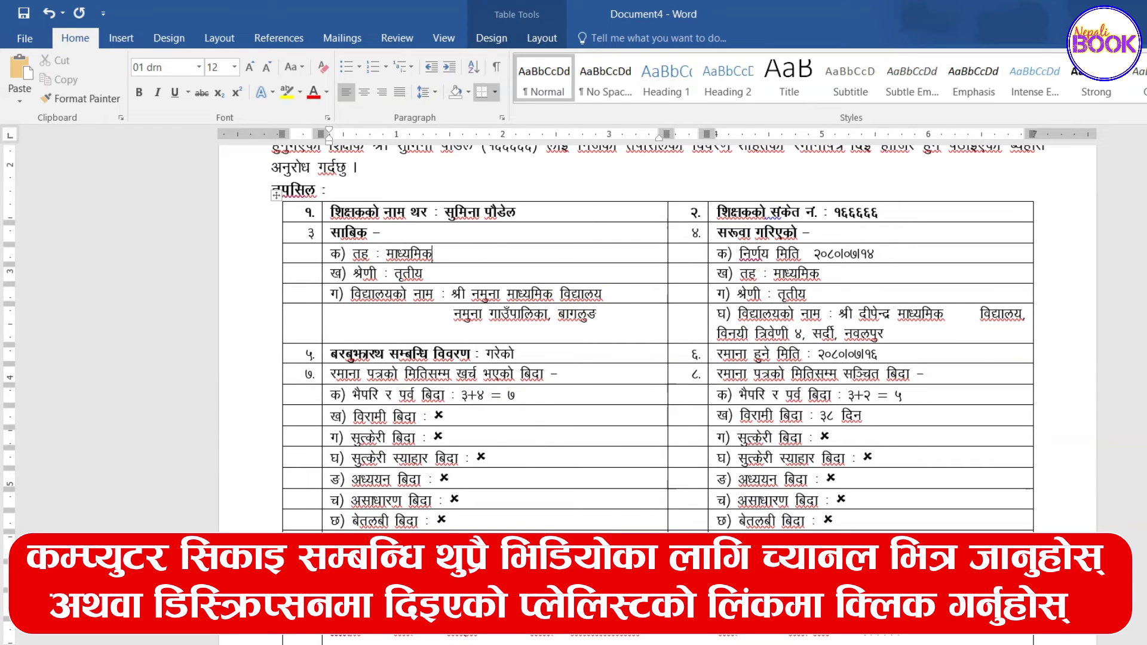
{"action": "left_click", "coordinate": [276, 194]}
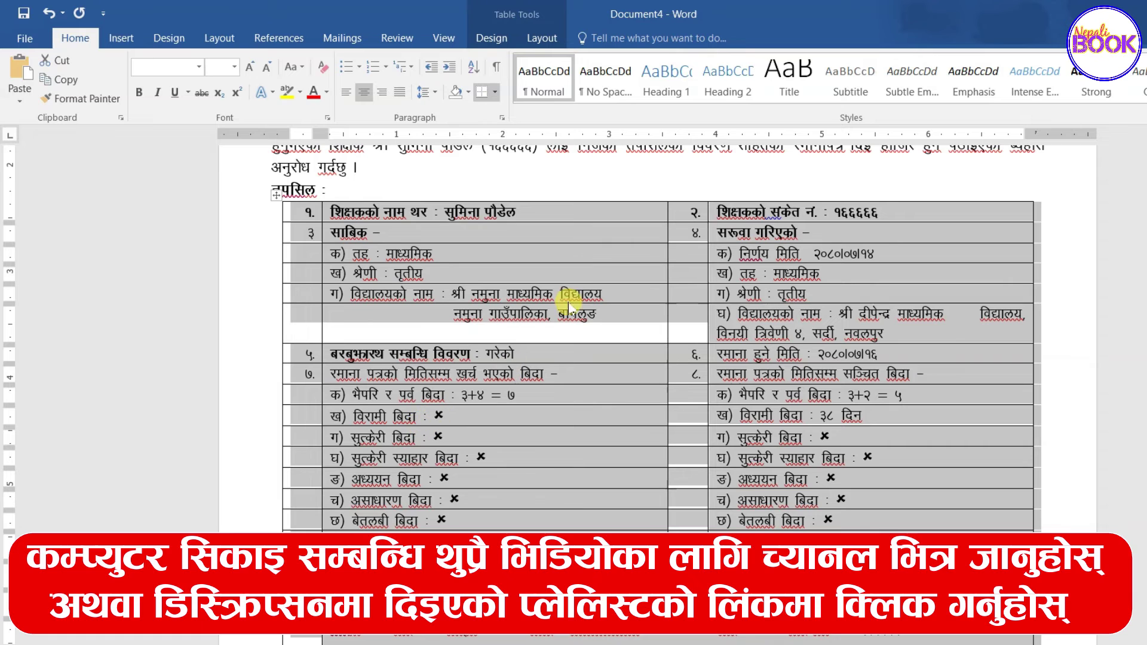
- Apply No Border to the whole details table, then deselect it to view the result
{"action": "left_click", "coordinate": [483, 41]}
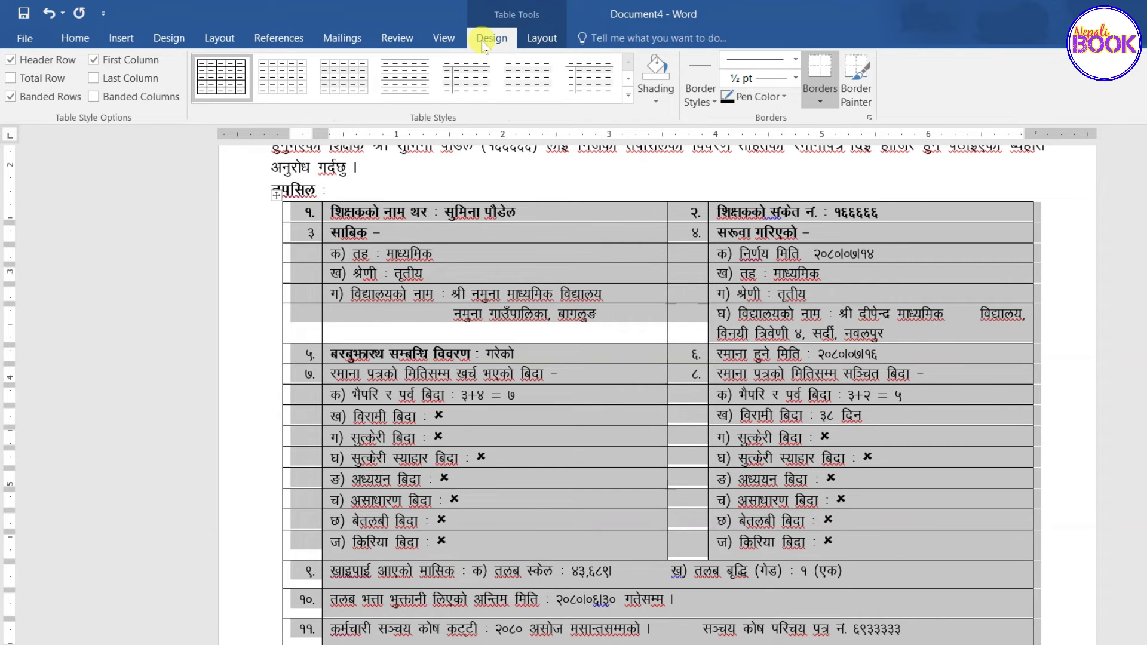
{"action": "left_click", "coordinate": [822, 102]}
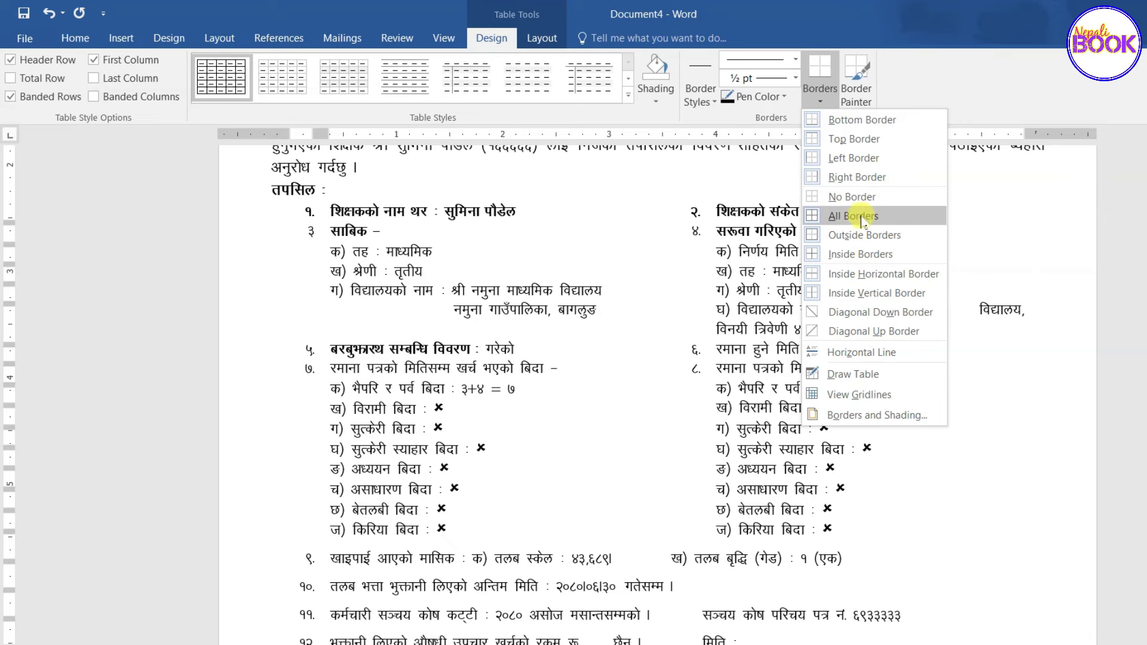
{"action": "left_click", "coordinate": [861, 216]}
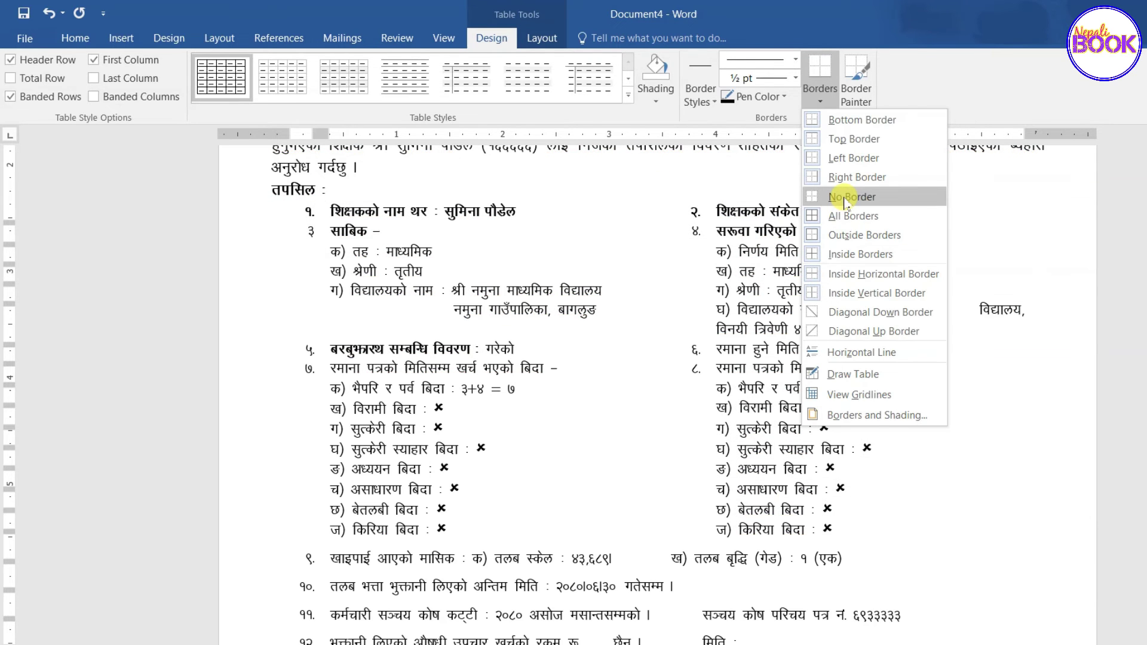
{"action": "left_click", "coordinate": [844, 203]}
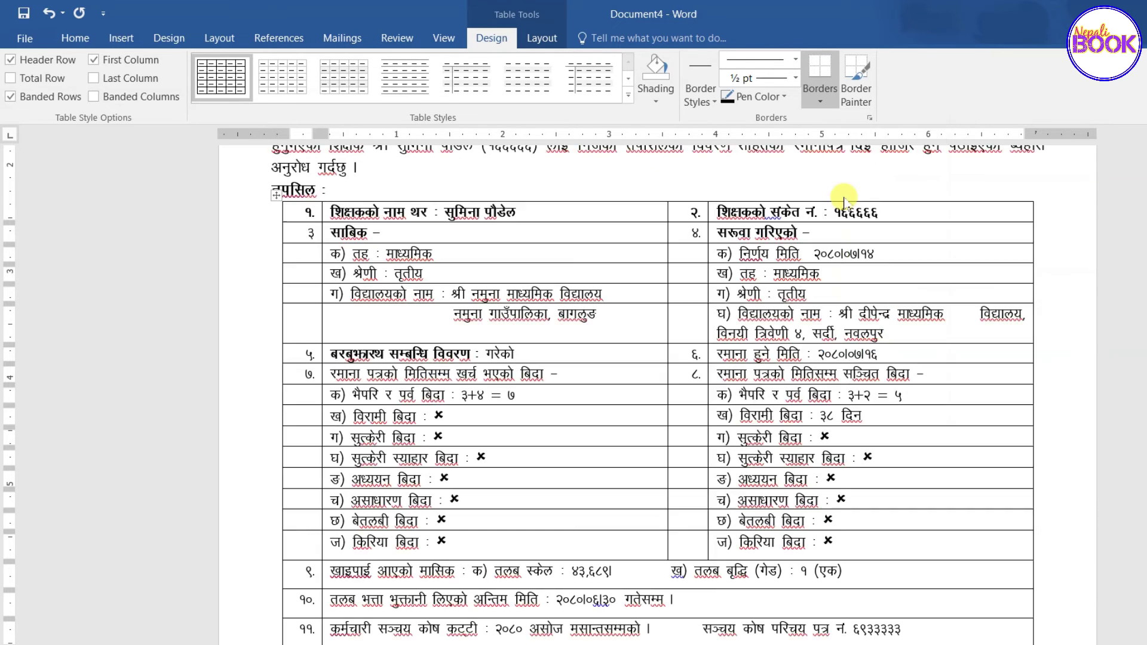
{"action": "left_click", "coordinate": [590, 479]}
{"action": "scroll", "coordinate": [589, 478], "scroll_direction": "down", "scroll_amount": 3}
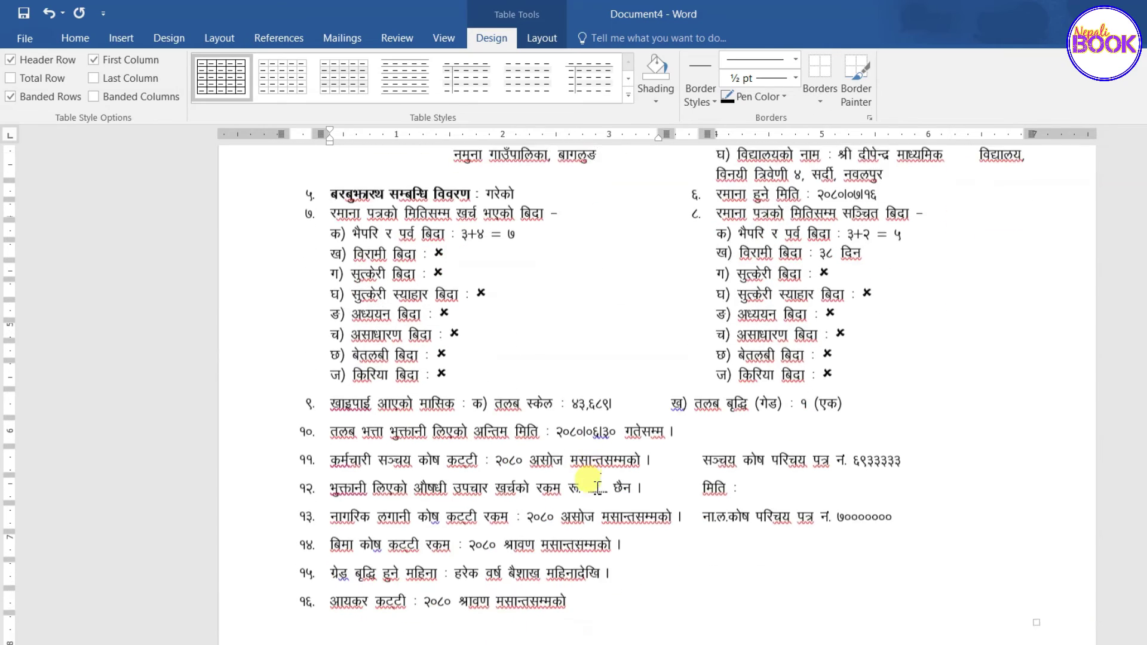
- Scroll through the borderless details table to check all sixteen entries
{"action": "scroll", "coordinate": [589, 480], "scroll_direction": "up", "scroll_amount": 2}
{"action": "scroll", "coordinate": [597, 487], "scroll_direction": "up", "scroll_amount": 3}
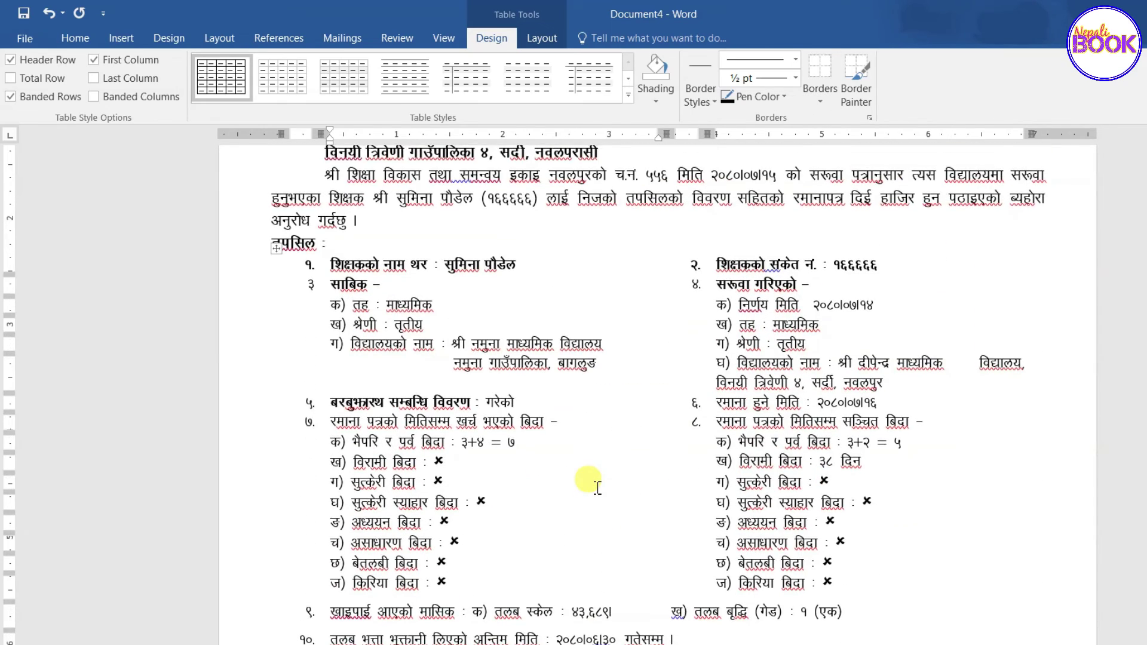
{"action": "scroll", "coordinate": [598, 487], "scroll_direction": "down", "scroll_amount": 2}
{"action": "scroll", "coordinate": [598, 487], "scroll_direction": "up", "scroll_amount": 4}
{"action": "scroll", "coordinate": [597, 487], "scroll_direction": "down", "scroll_amount": 2}
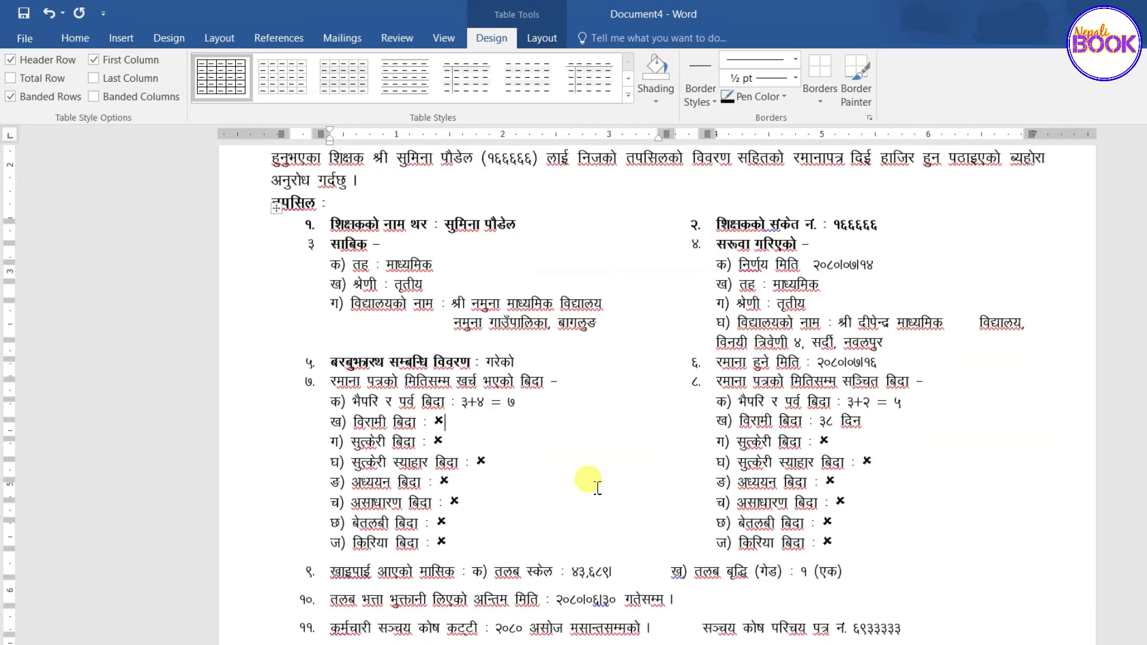
{"action": "scroll", "coordinate": [597, 487], "scroll_direction": "down", "scroll_amount": 1}
{"action": "scroll", "coordinate": [616, 435], "scroll_direction": "down", "scroll_amount": 2}
{"action": "scroll", "coordinate": [622, 354], "scroll_direction": "down", "scroll_amount": 2}
{"action": "scroll", "coordinate": [484, 350], "scroll_direction": "up", "scroll_amount": 4}
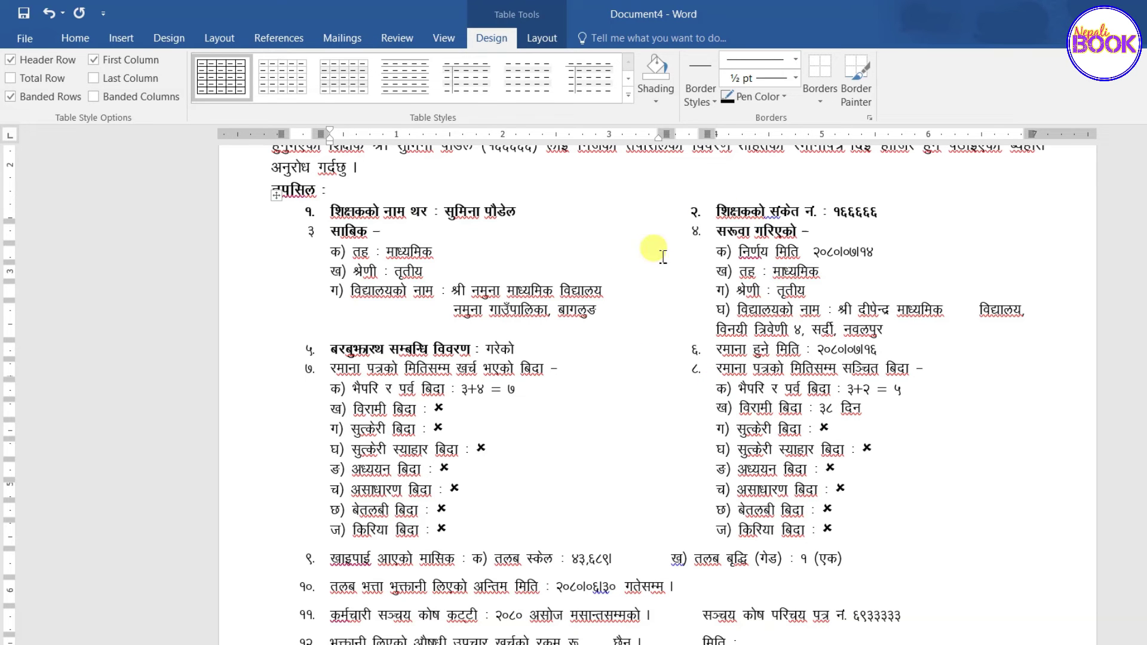
{"action": "scroll", "coordinate": [687, 292], "scroll_direction": "up", "scroll_amount": 1}
{"action": "scroll", "coordinate": [699, 308], "scroll_direction": "up", "scroll_amount": 2}
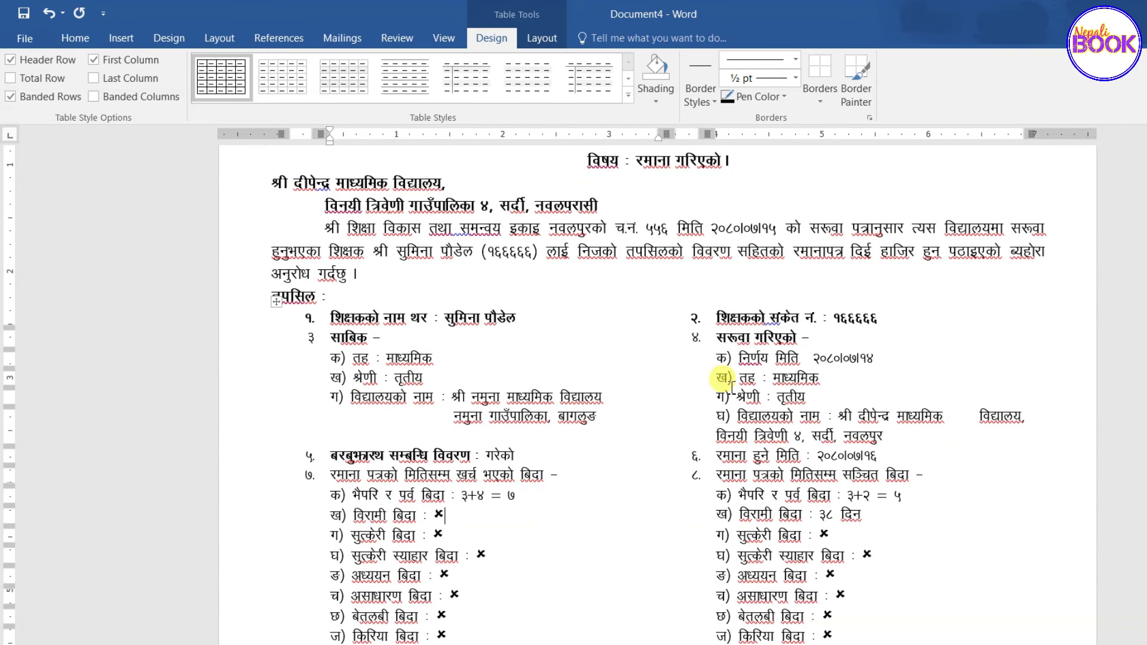
{"action": "scroll", "coordinate": [616, 478], "scroll_direction": "down", "scroll_amount": 3}
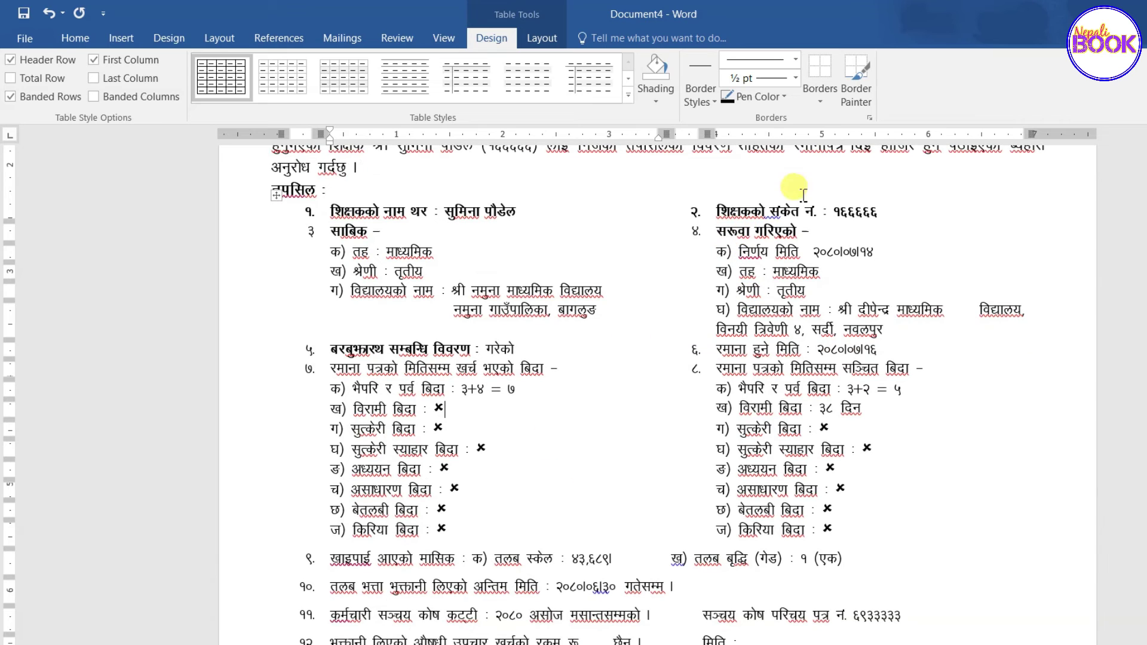
{"action": "scroll", "coordinate": [601, 460], "scroll_direction": "down", "scroll_amount": 5}
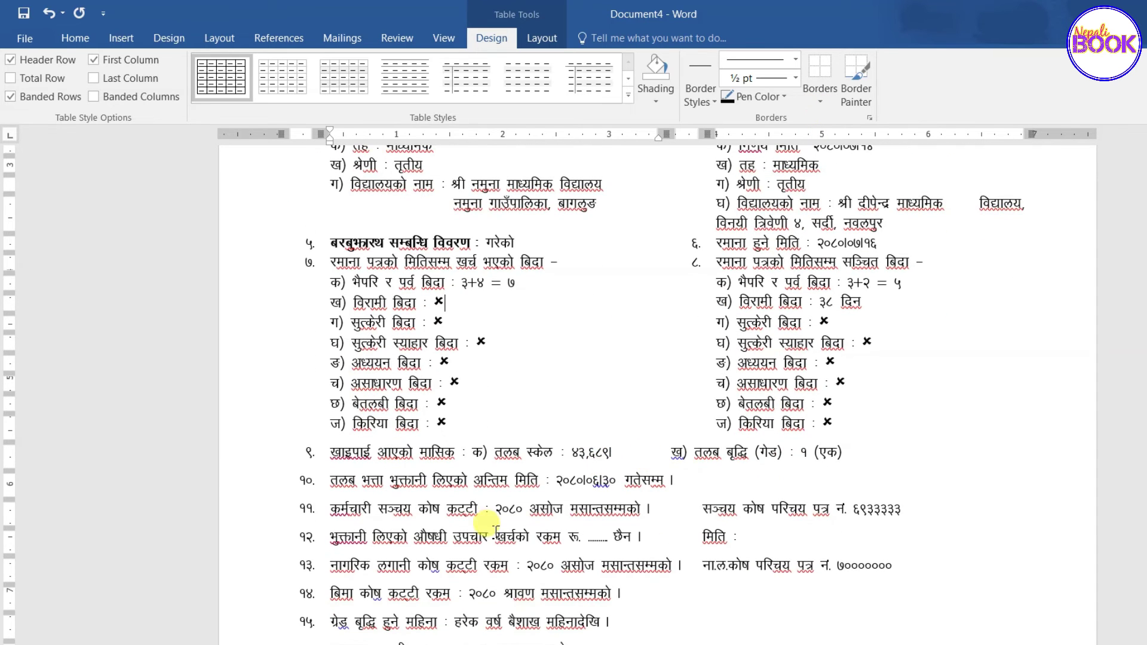
{"action": "scroll", "coordinate": [577, 526], "scroll_direction": "down", "scroll_amount": 1}
{"action": "scroll", "coordinate": [556, 567], "scroll_direction": "up", "scroll_amount": 8}
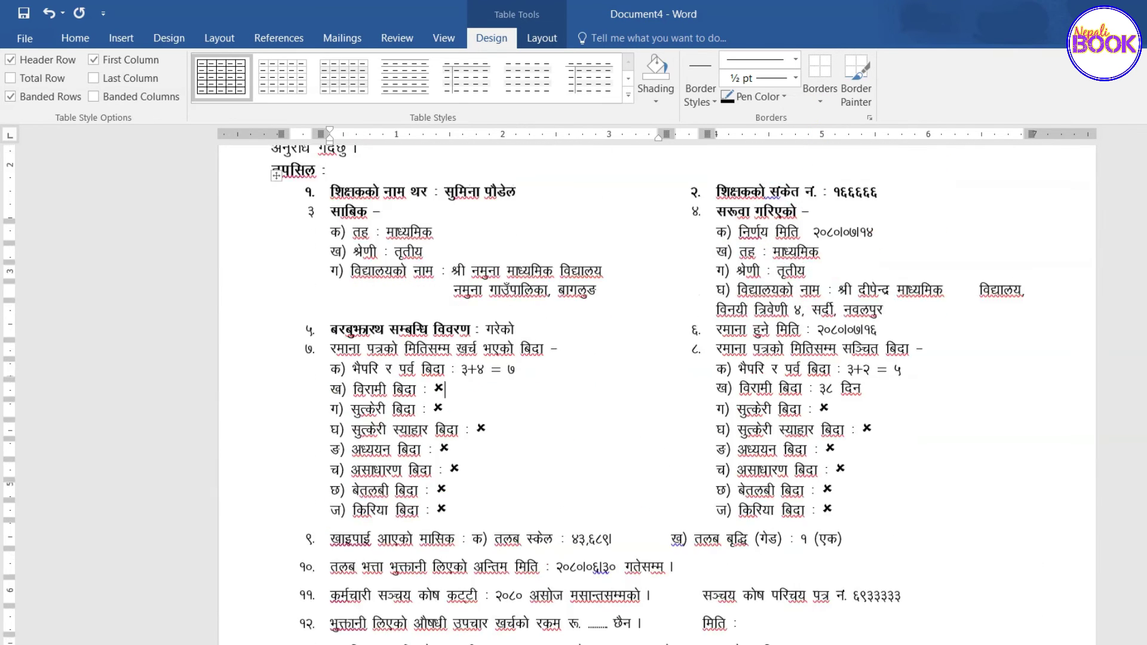
{"action": "scroll", "coordinate": [418, 358], "scroll_direction": "up", "scroll_amount": 2}
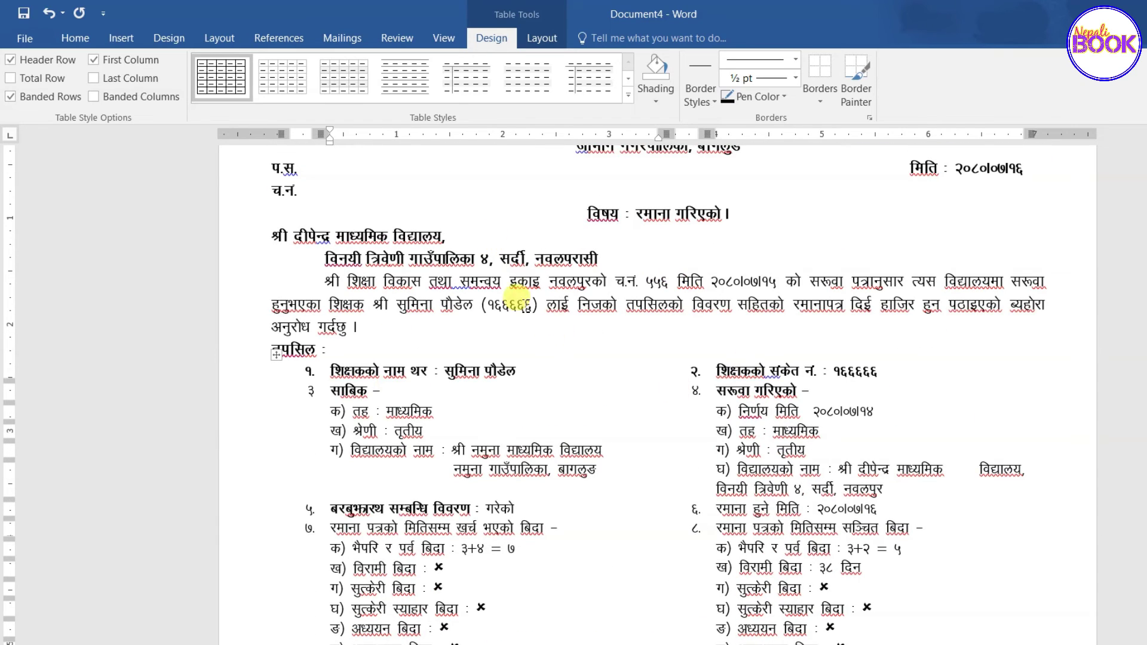
{"action": "scroll", "coordinate": [573, 445], "scroll_direction": "down", "scroll_amount": 4}
{"action": "scroll", "coordinate": [679, 558], "scroll_direction": "down", "scroll_amount": 2}
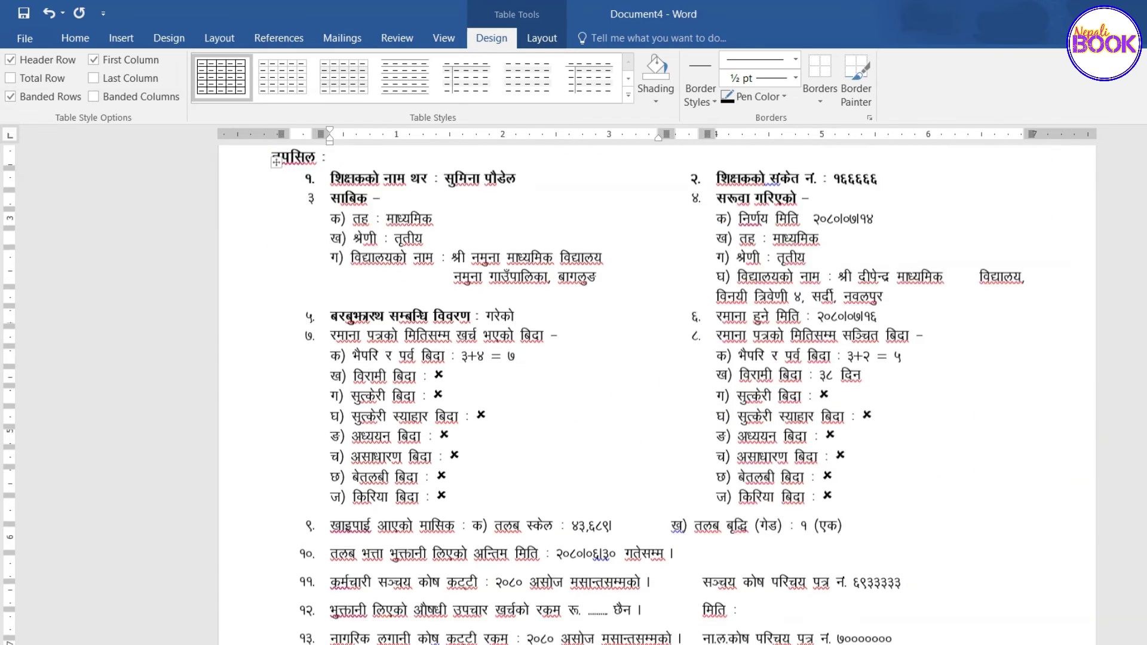
{"action": "scroll", "coordinate": [678, 559], "scroll_direction": "down", "scroll_amount": 1}
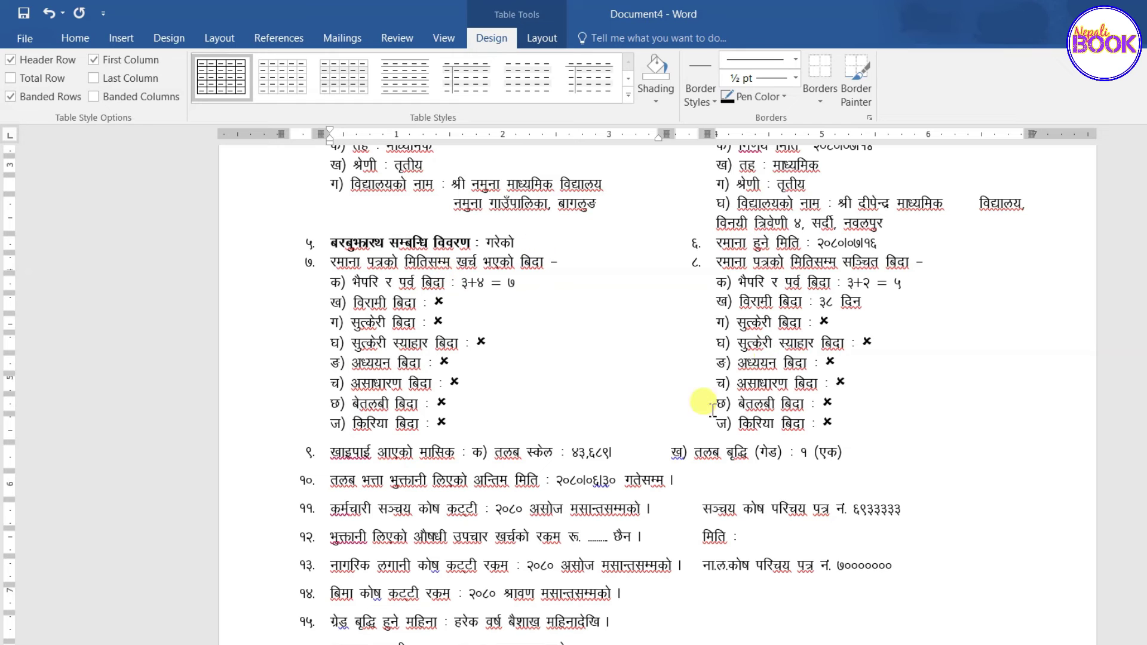
{"action": "scroll", "coordinate": [657, 481], "scroll_direction": "down", "scroll_amount": 4}
- Paste the बोधार्थ copy-recipient list on the blank line below item 16
{"action": "left_click", "coordinate": [315, 525]}
{"action": "scroll", "coordinate": [324, 486], "scroll_direction": "down", "scroll_amount": 2}
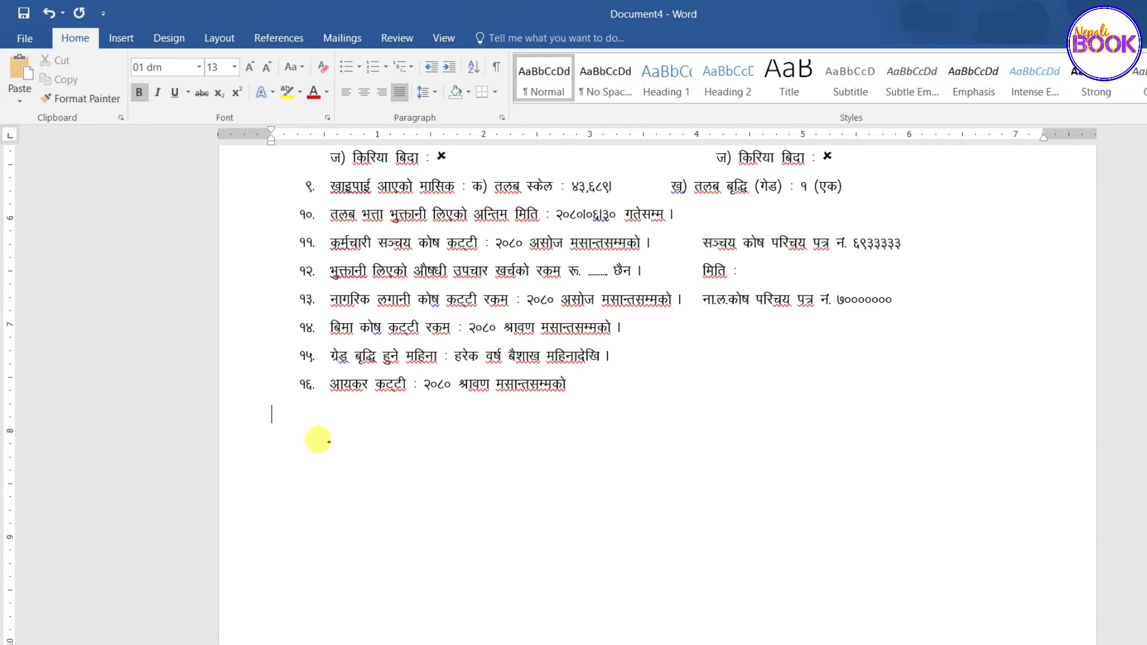
{"action": "scroll", "coordinate": [318, 440], "scroll_direction": "down", "scroll_amount": 1}
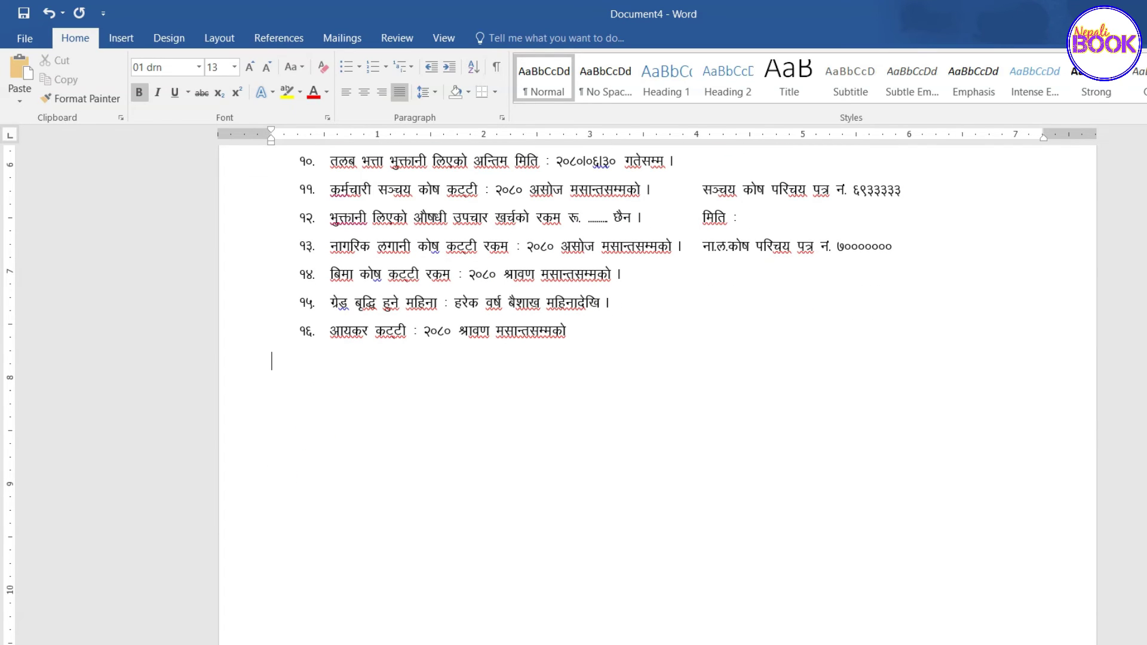
{"action": "key", "text": "ctrl+v"}
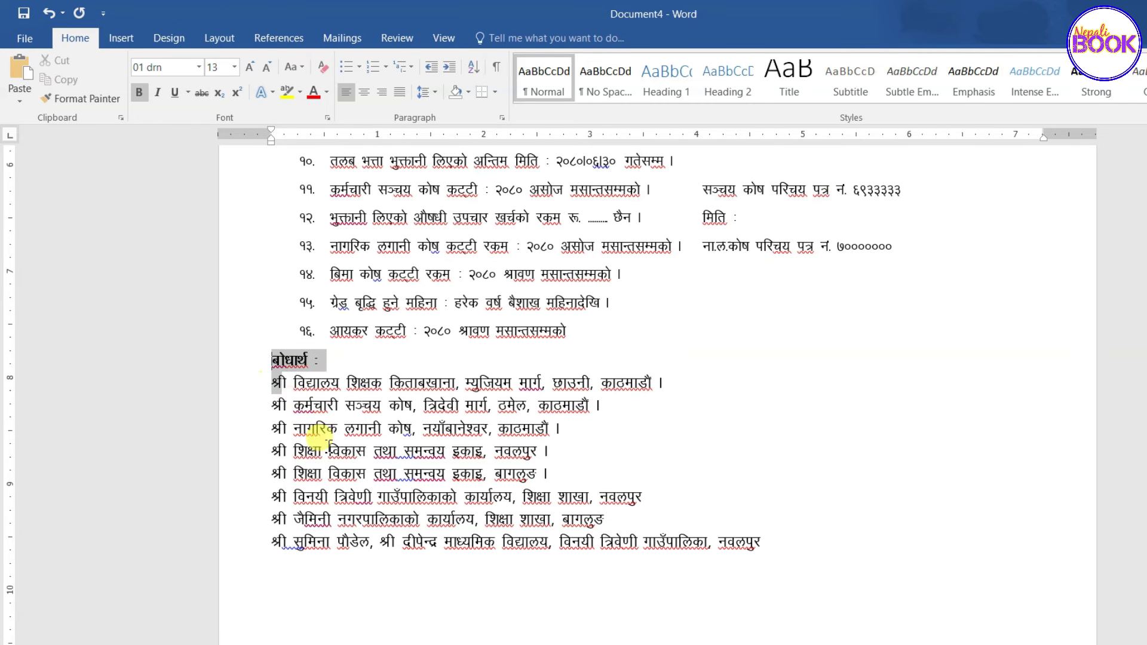
- Insert two blank lines above the बोधार्थ copy list
{"action": "left_click_drag", "start_coordinate": [271, 357], "coordinate": [346, 498]}
{"action": "left_click", "coordinate": [266, 361]}
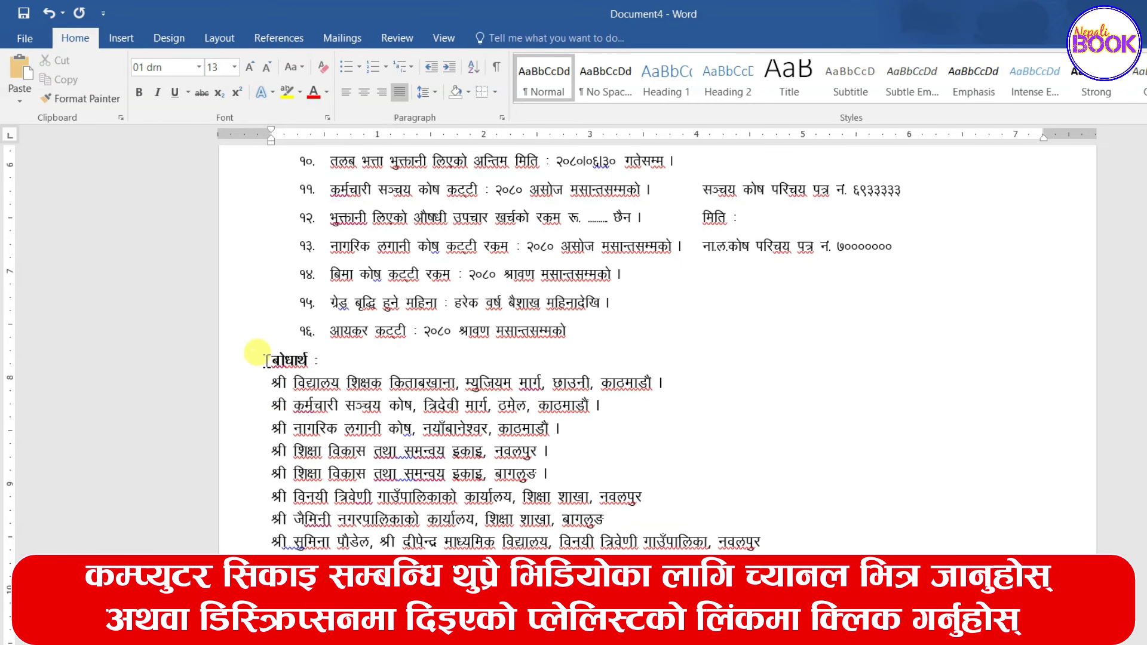
{"action": "left_click", "coordinate": [269, 359]}
{"action": "key", "text": "Return"}
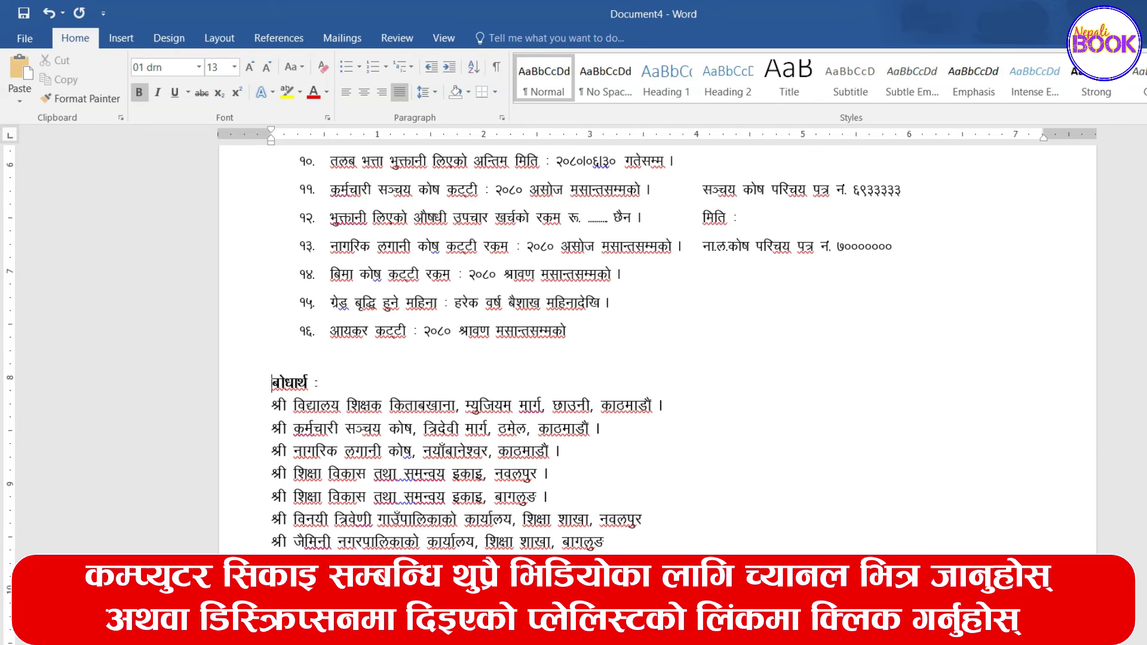
{"action": "key", "text": "Return"}
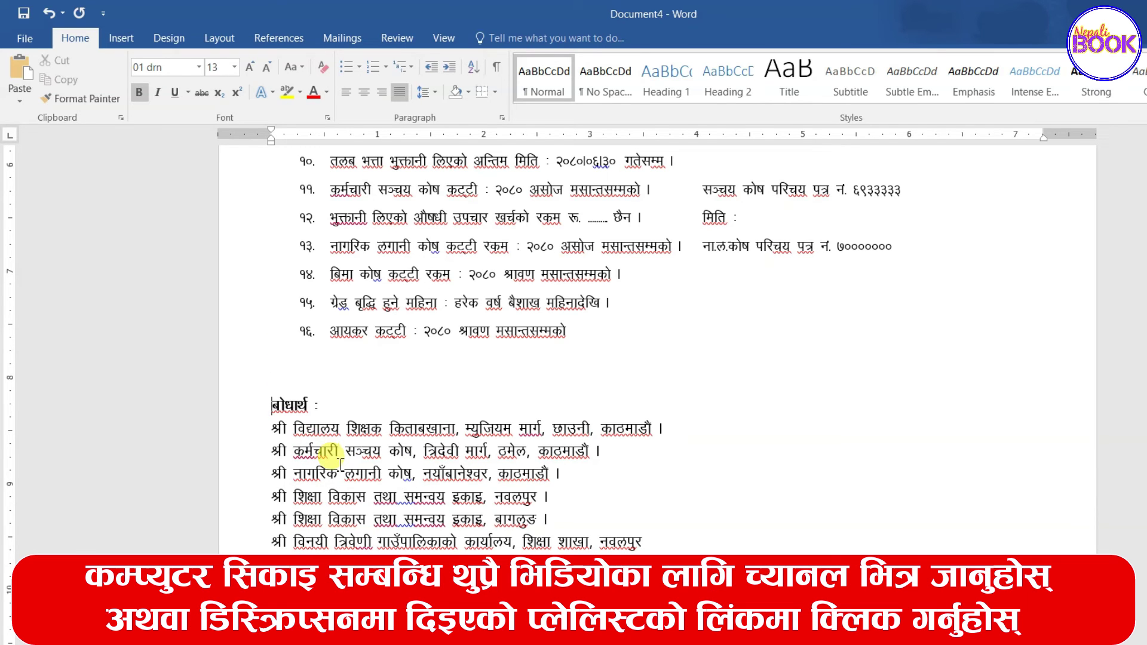
{"action": "scroll", "coordinate": [340, 463], "scroll_direction": "down", "scroll_amount": 2}
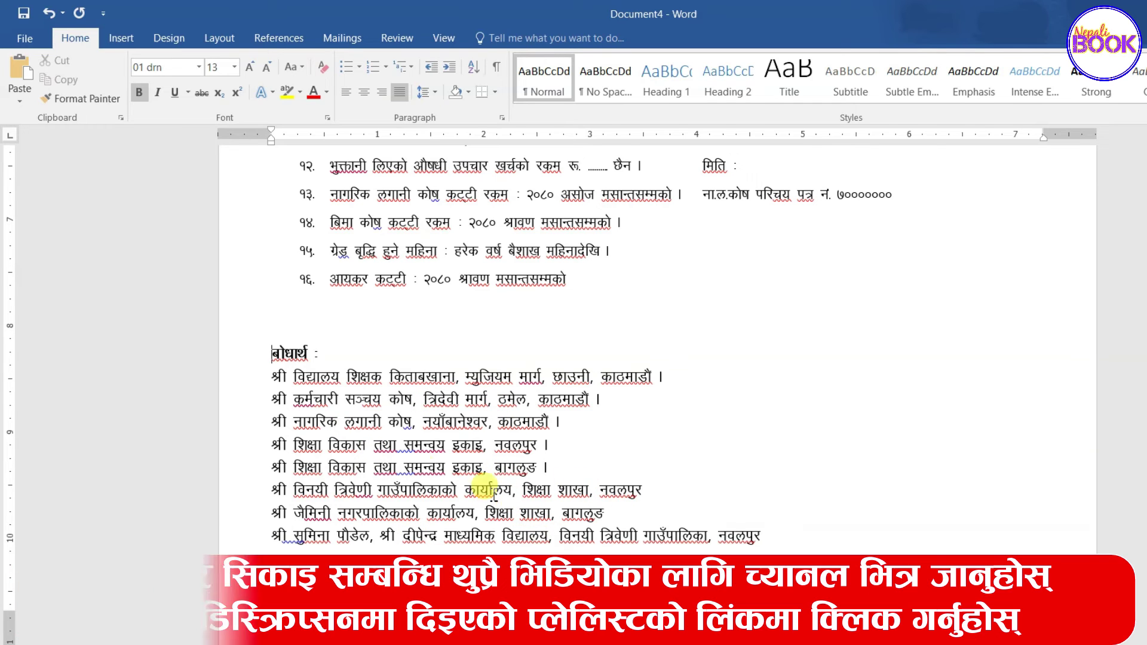
- Make the eight recipient address lines bold
{"action": "left_click_drag", "start_coordinate": [611, 514], "coordinate": [770, 541]}
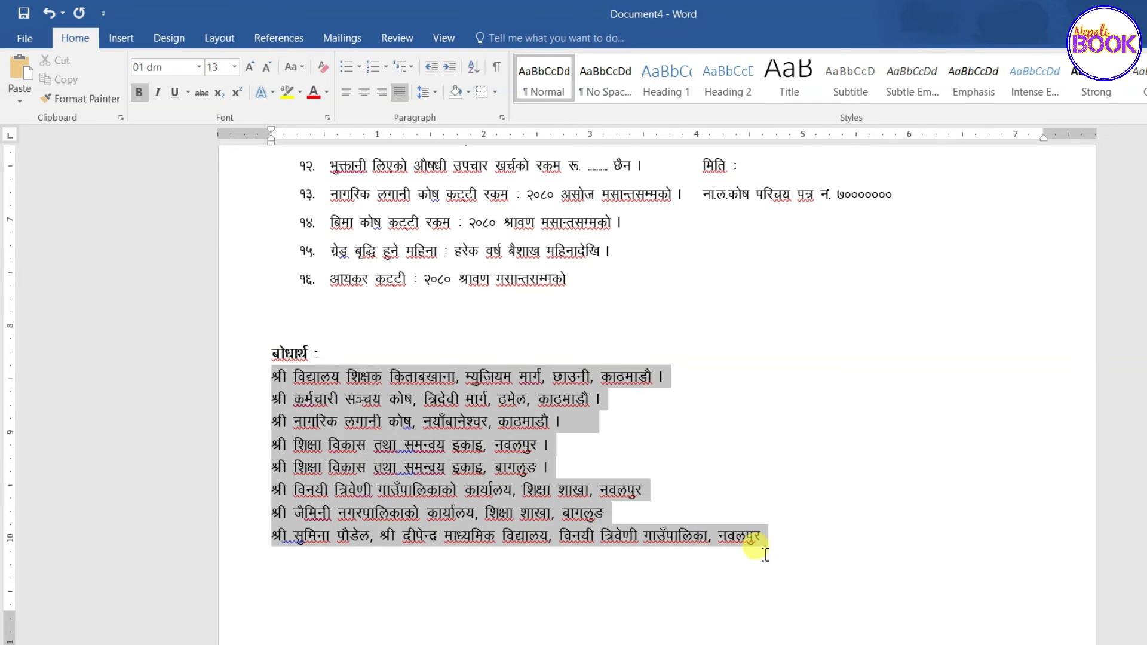
{"action": "left_click", "coordinate": [472, 487]}
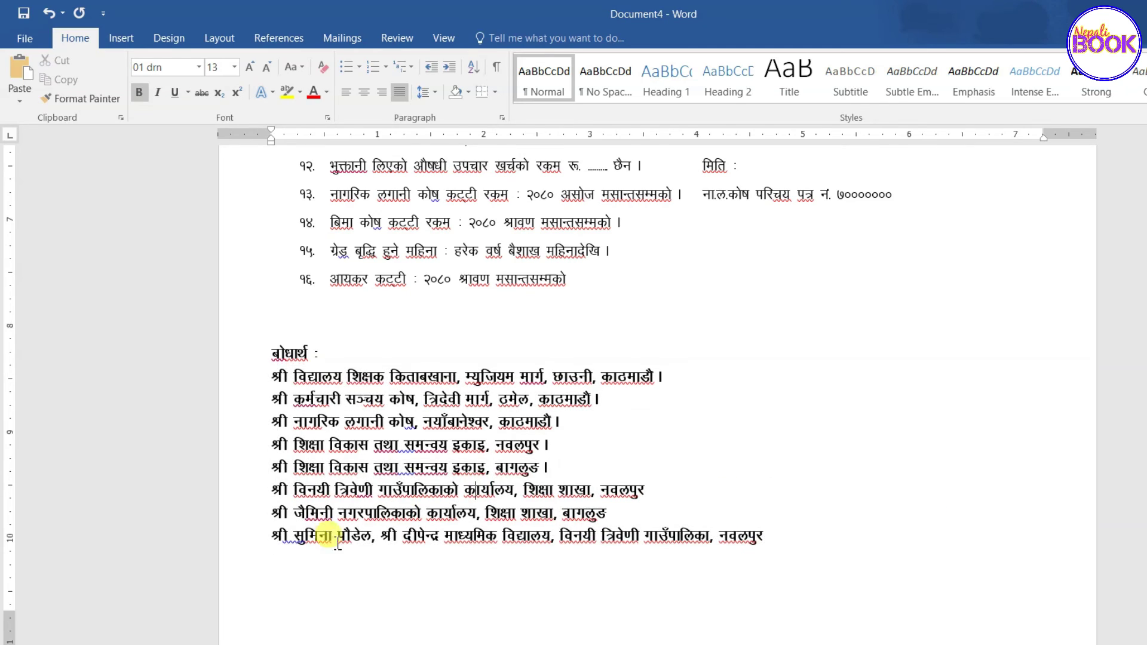
{"action": "scroll", "coordinate": [407, 466], "scroll_direction": "up", "scroll_amount": 5}
{"action": "scroll", "coordinate": [405, 466], "scroll_direction": "up", "scroll_amount": 10}
{"action": "scroll", "coordinate": [401, 463], "scroll_direction": "up", "scroll_amount": 2}
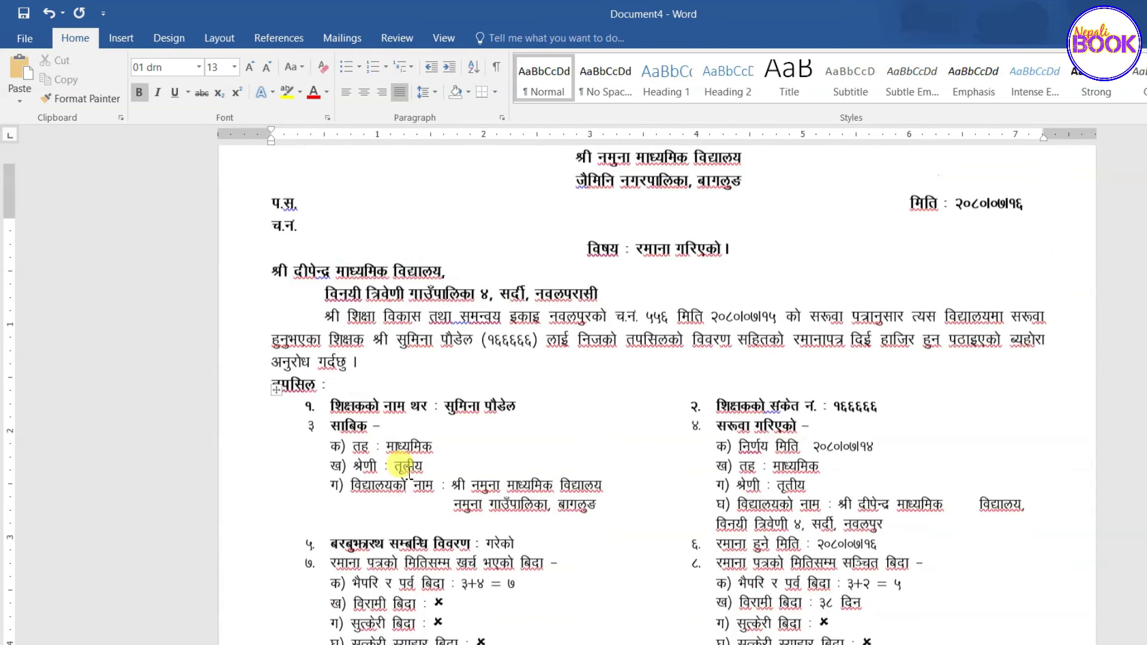
{"action": "scroll", "coordinate": [460, 463], "scroll_direction": "down", "scroll_amount": 4}
{"action": "scroll", "coordinate": [469, 466], "scroll_direction": "down", "scroll_amount": 3}
{"action": "scroll", "coordinate": [469, 466], "scroll_direction": "up", "scroll_amount": 2}
{"action": "scroll", "coordinate": [469, 466], "scroll_direction": "up", "scroll_amount": 4}
{"action": "scroll", "coordinate": [460, 463], "scroll_direction": "down", "scroll_amount": 5}
{"action": "scroll", "coordinate": [460, 463], "scroll_direction": "down", "scroll_amount": 4}
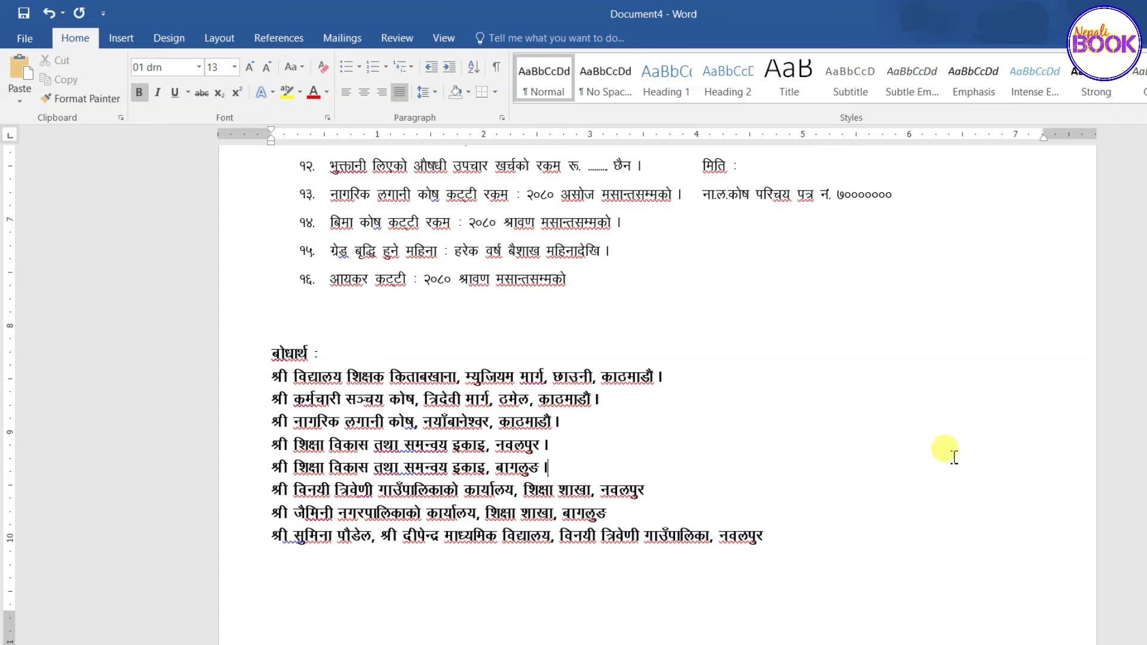
{"action": "left_click", "coordinate": [121, 47]}
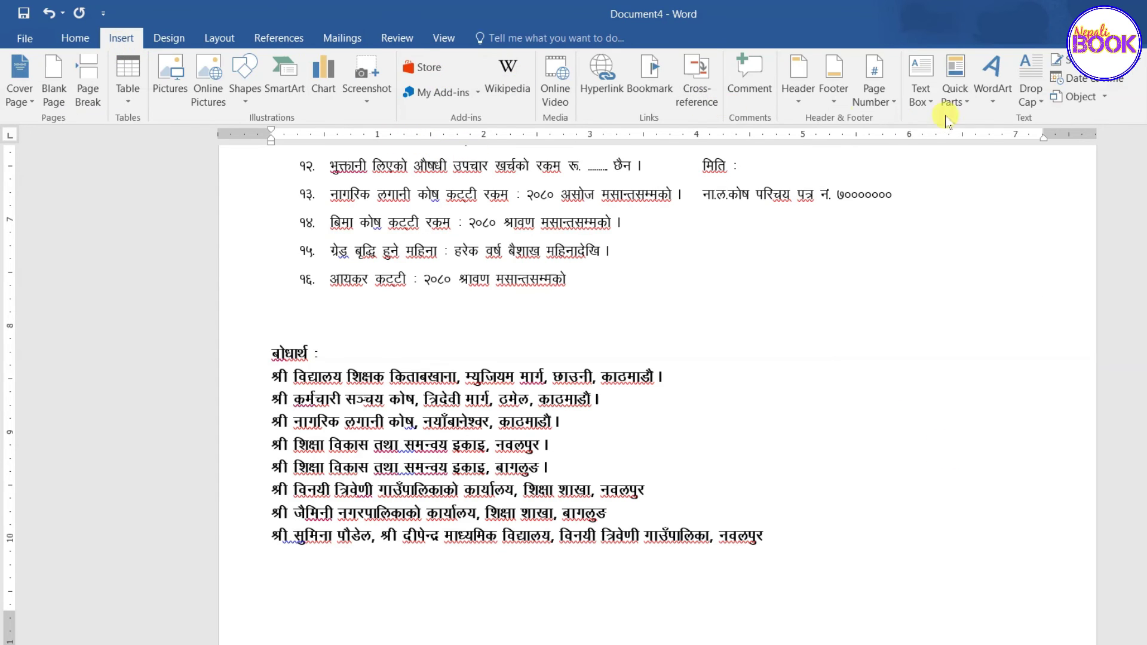
- Draw a text box right of the address list with No Fill and No Outline
{"action": "left_click", "coordinate": [917, 100]}
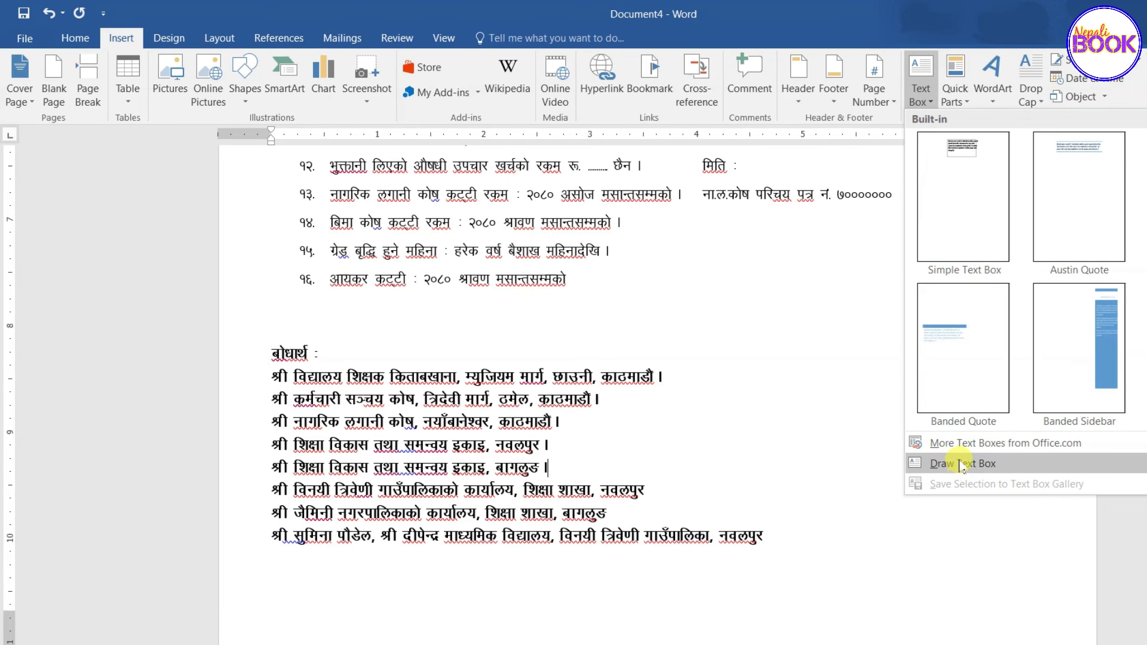
{"action": "left_click", "coordinate": [993, 465]}
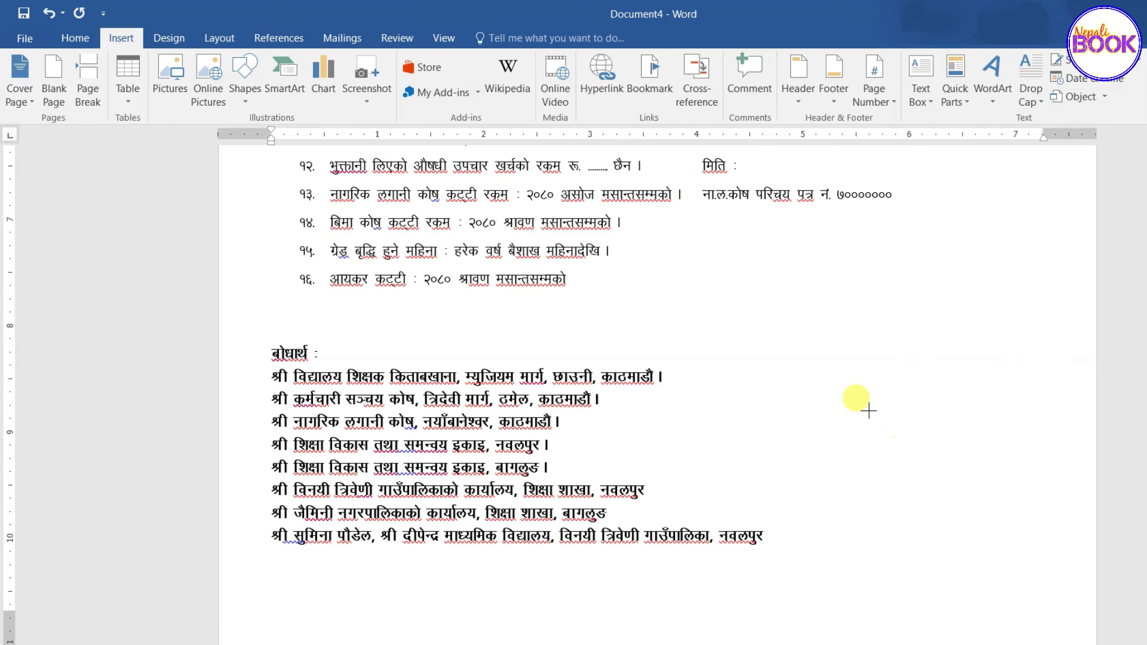
{"action": "left_click_drag", "start_coordinate": [861, 389], "coordinate": [1023, 488]}
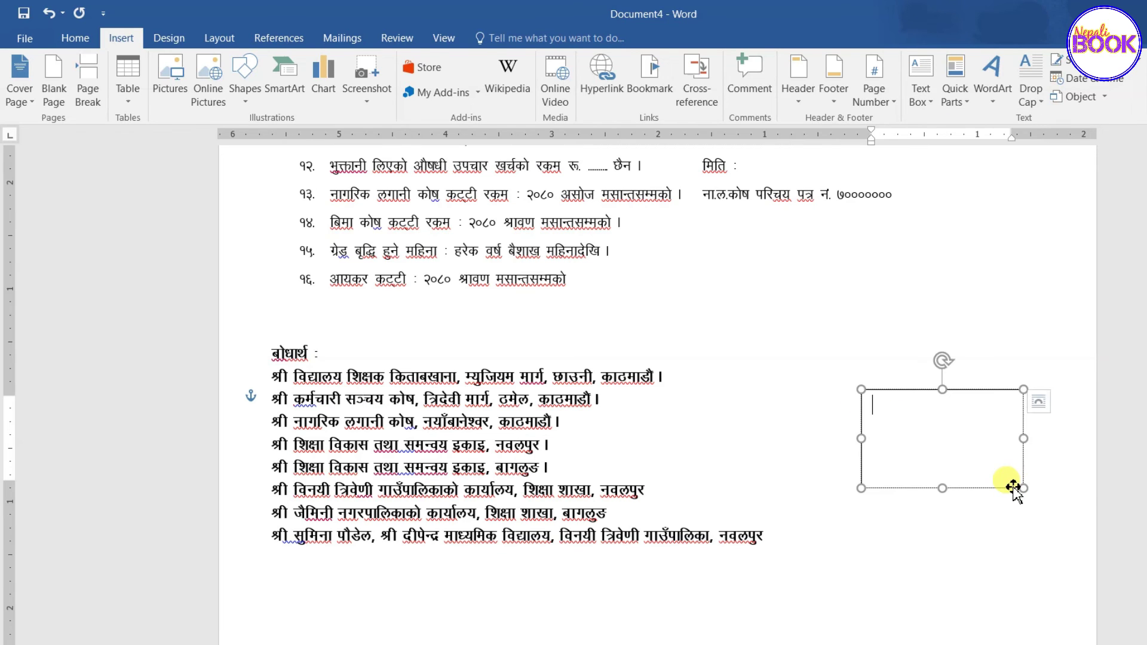
{"action": "left_click", "coordinate": [430, 61]}
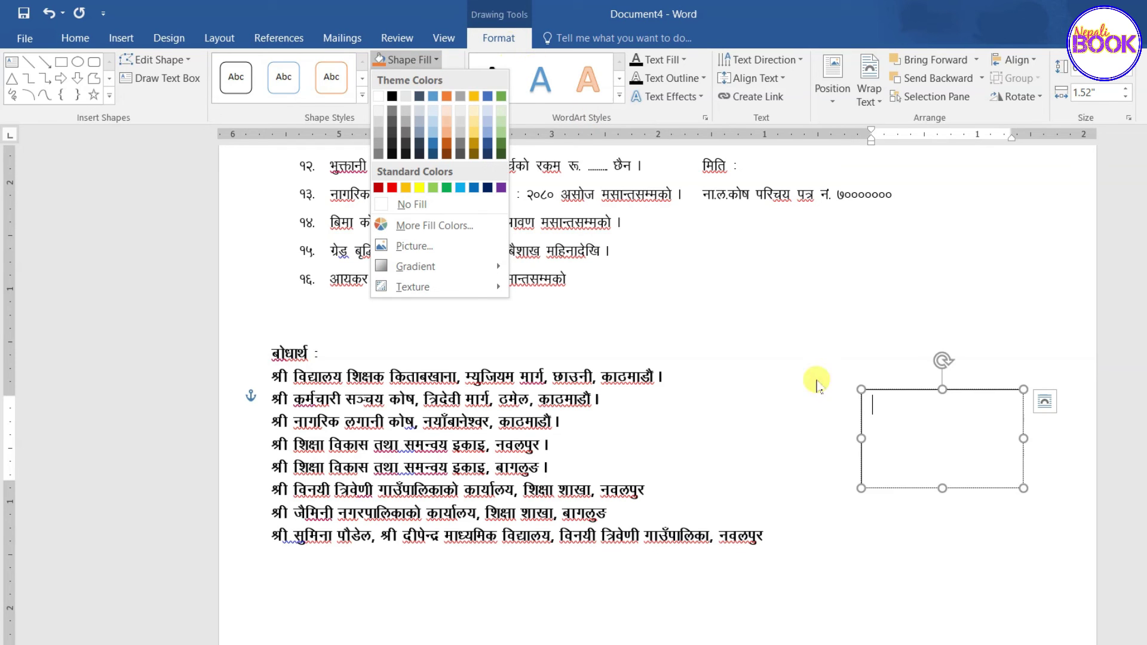
{"action": "left_click", "coordinate": [388, 203]}
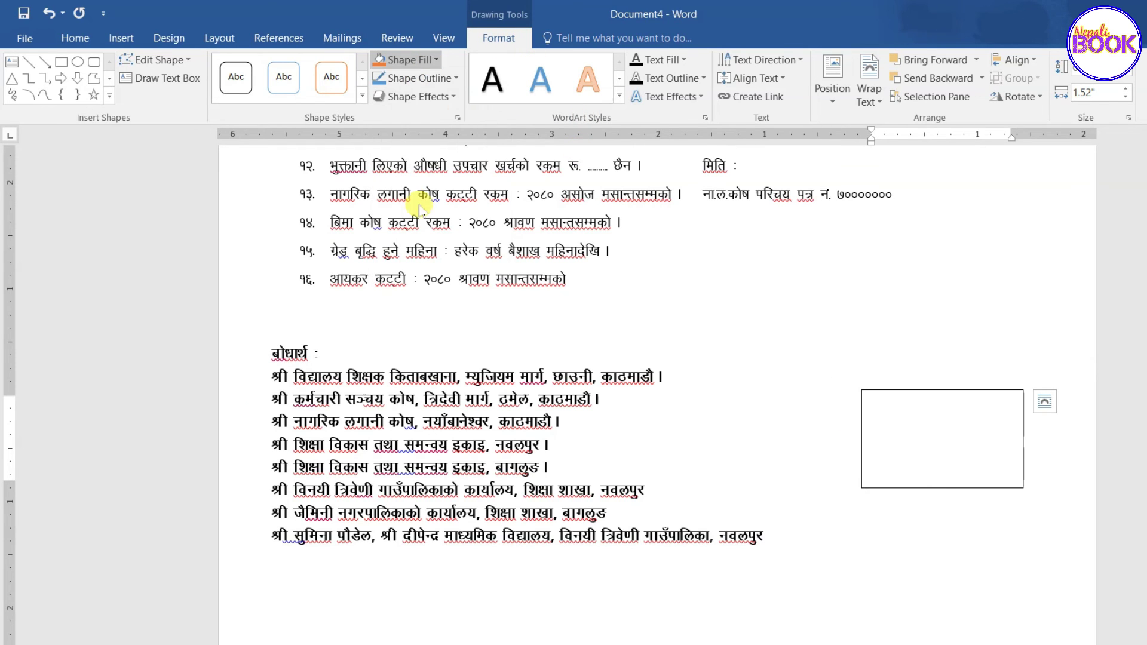
{"action": "left_click", "coordinate": [416, 80]}
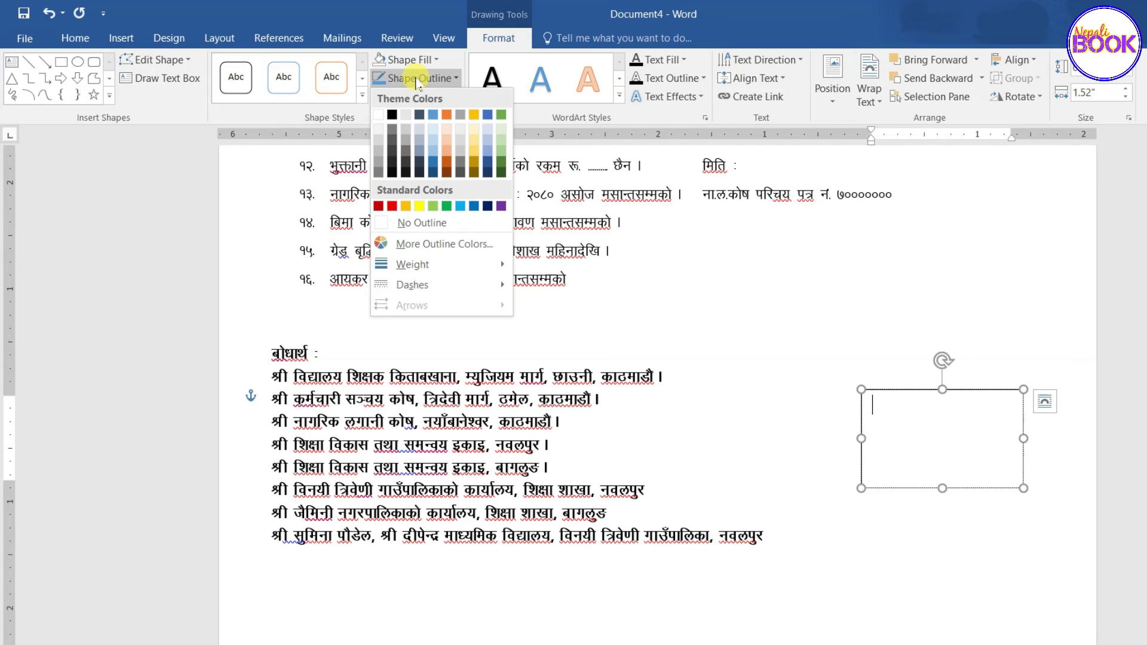
{"action": "left_click", "coordinate": [420, 222]}
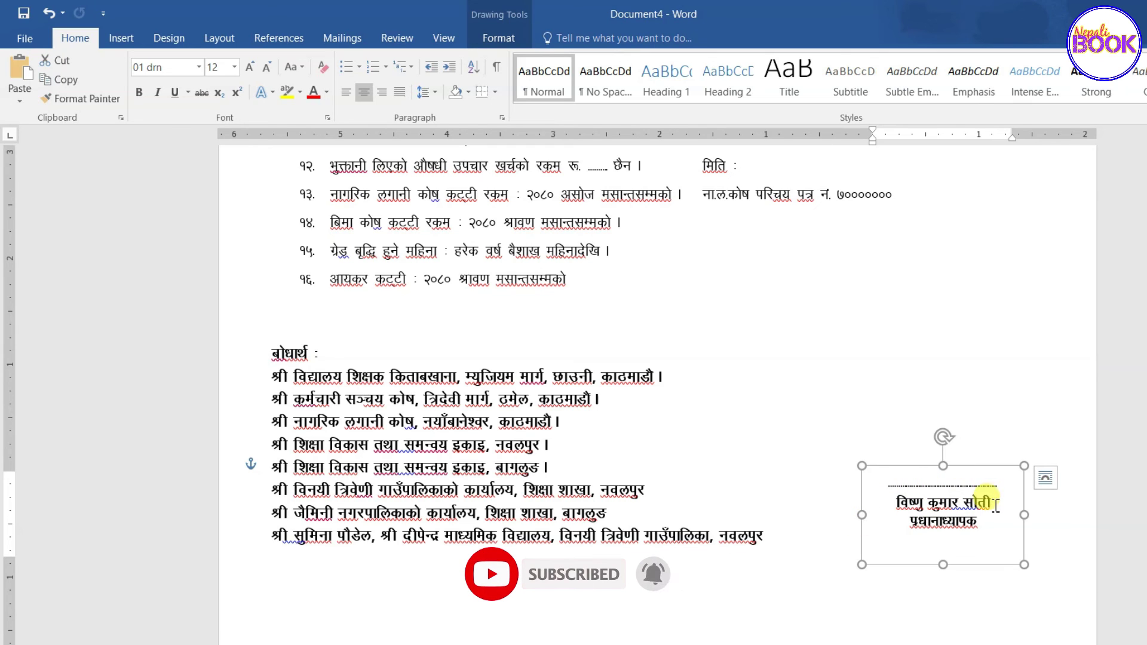
- Move the signature text box beside the copy list's lower lines, nudging it slightly higher
{"action": "mouse_move", "coordinate": [966, 467]}
{"action": "left_mouse_down"}
{"action": "mouse_move", "coordinate": [866, 358]}
{"action": "mouse_move", "coordinate": [931, 265]}
{"action": "mouse_move", "coordinate": [971, 482]}
{"action": "left_mouse_up"}
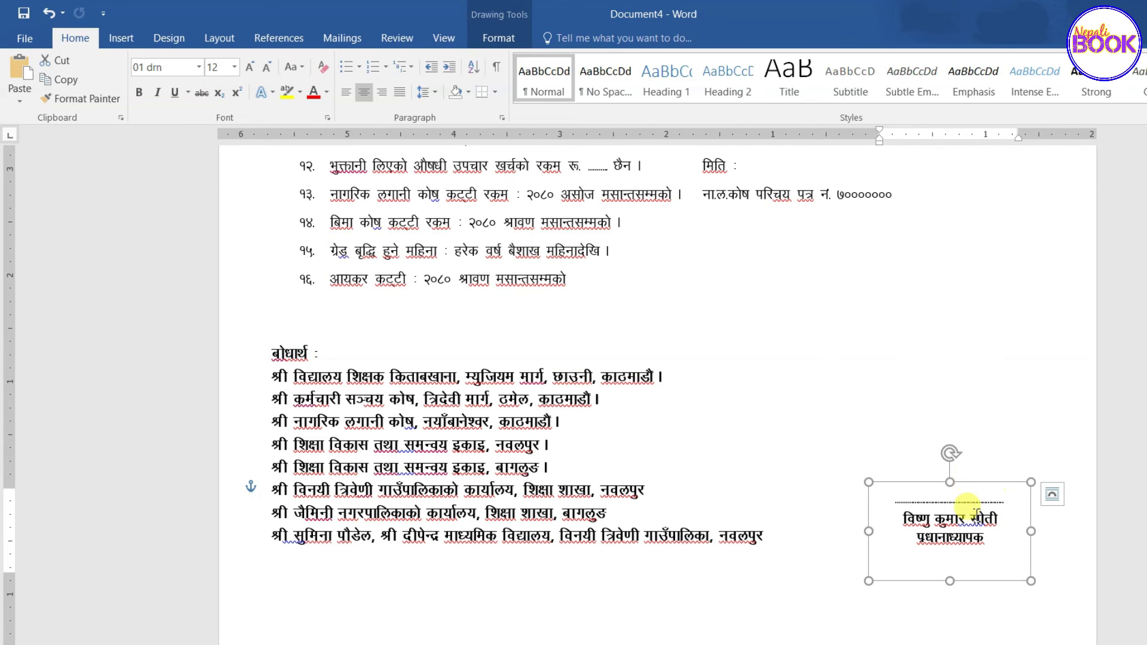
{"action": "left_click_drag", "start_coordinate": [970, 484], "coordinate": [970, 457]}
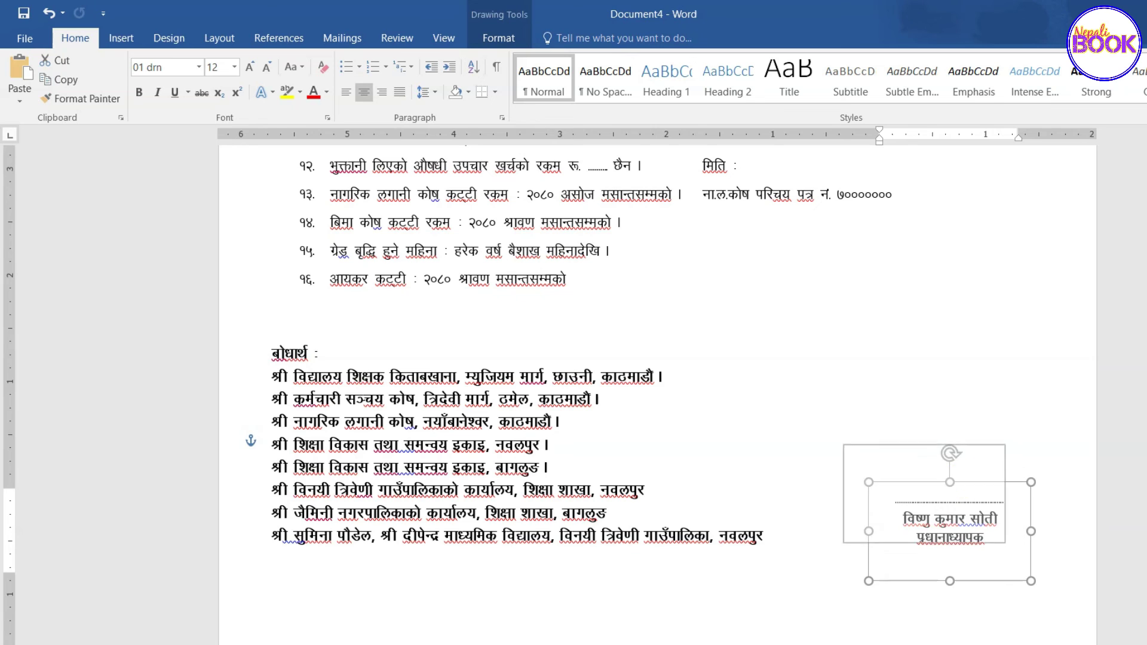